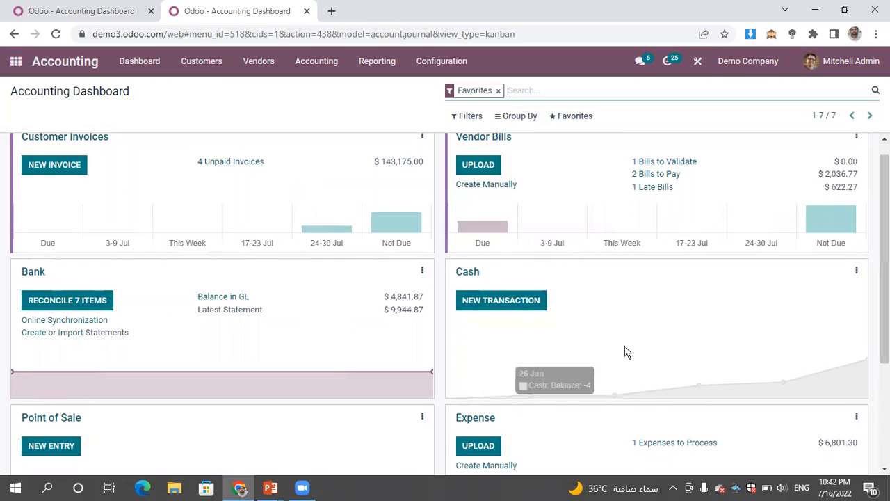
# - Open the Sales app's quotations in the demo database and remove the configuration tips panel
pyautogui.scroll(-3, 445, 303)
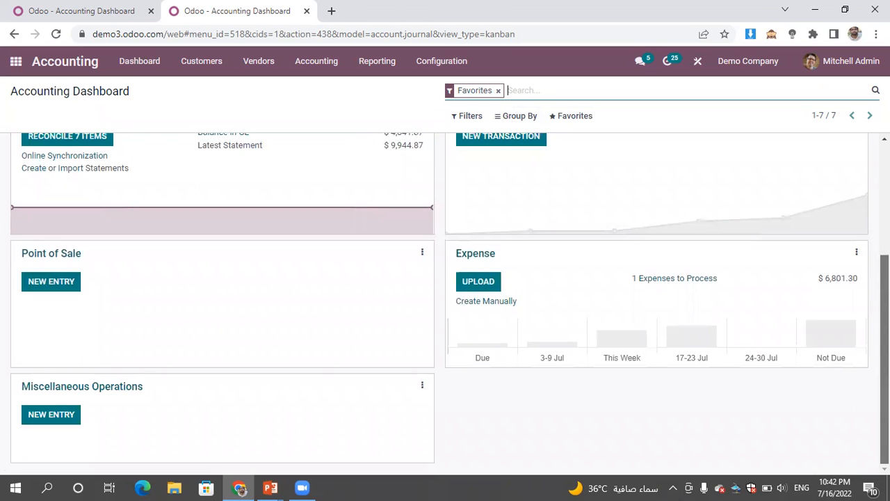
pyautogui.scroll(3, 844, 225)
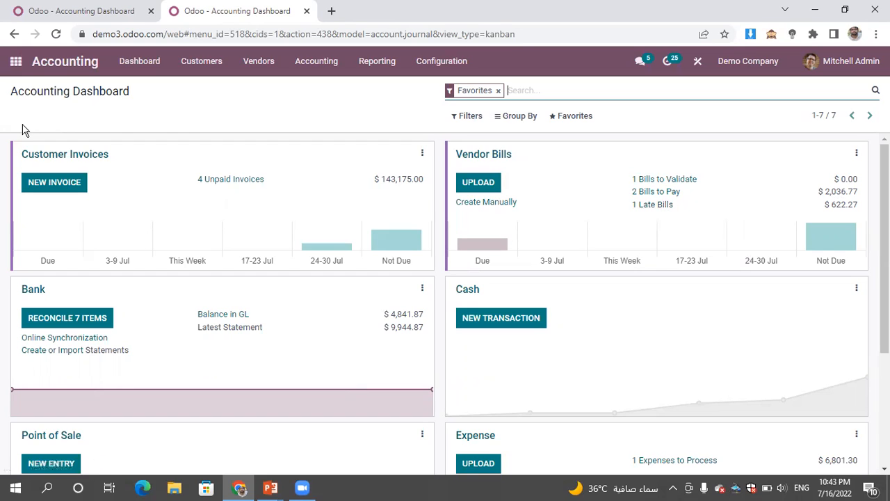
pyautogui.click(15, 64)
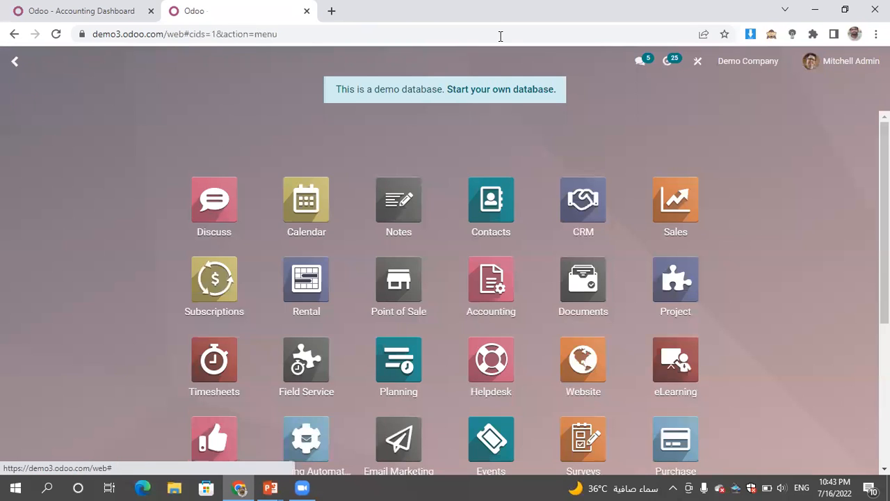
pyautogui.click(672, 204)
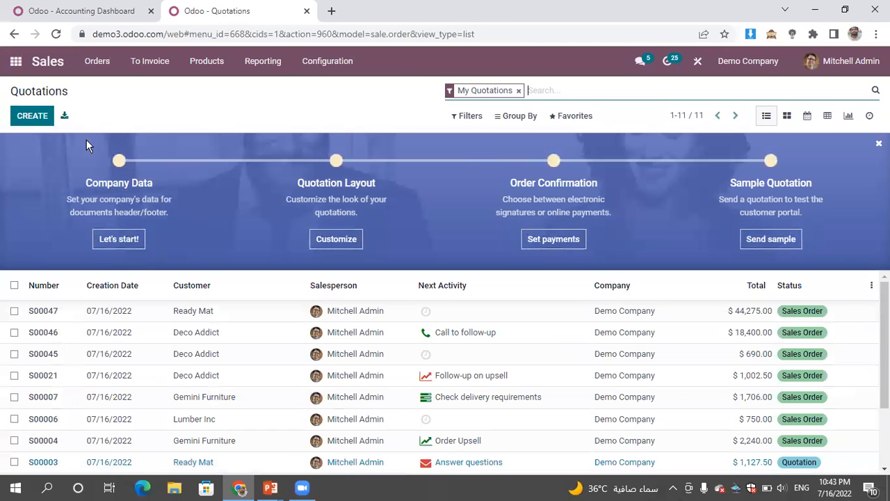
pyautogui.click(879, 143)
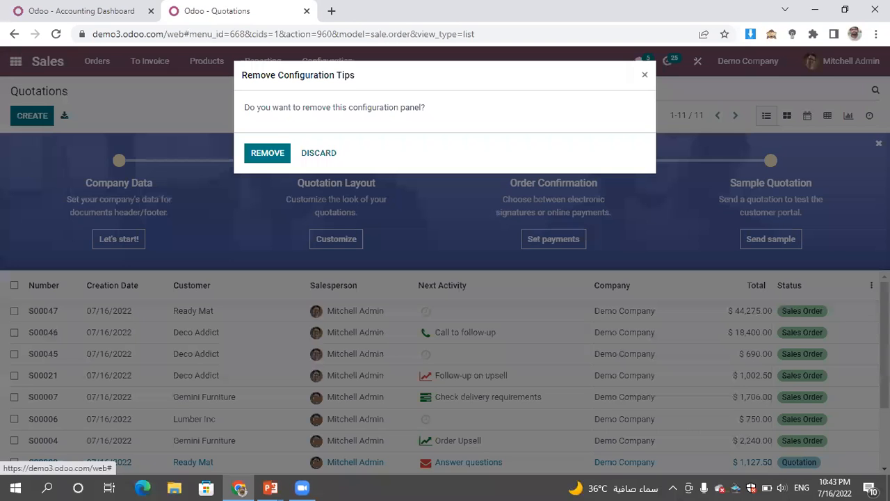
pyautogui.click(267, 155)
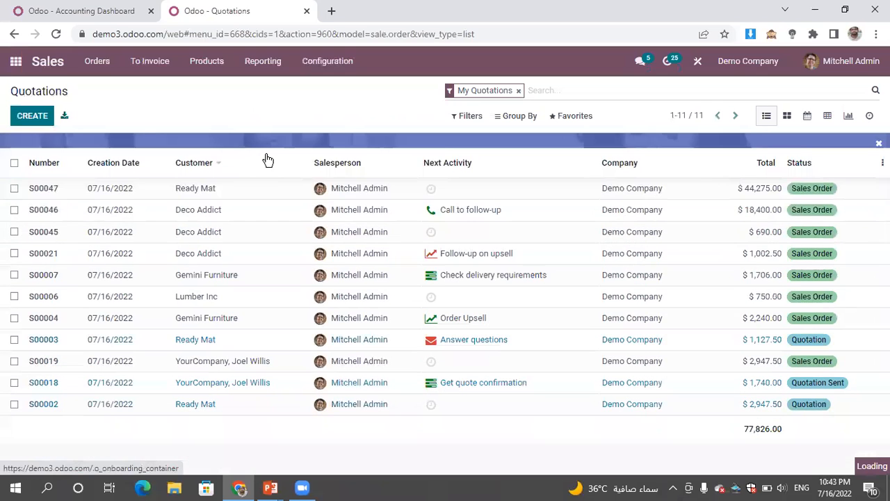
# - Switch to the icecrem.odoo.com database and create a new sales quotation for the customer Deco Addict
pyautogui.click(122, 12)
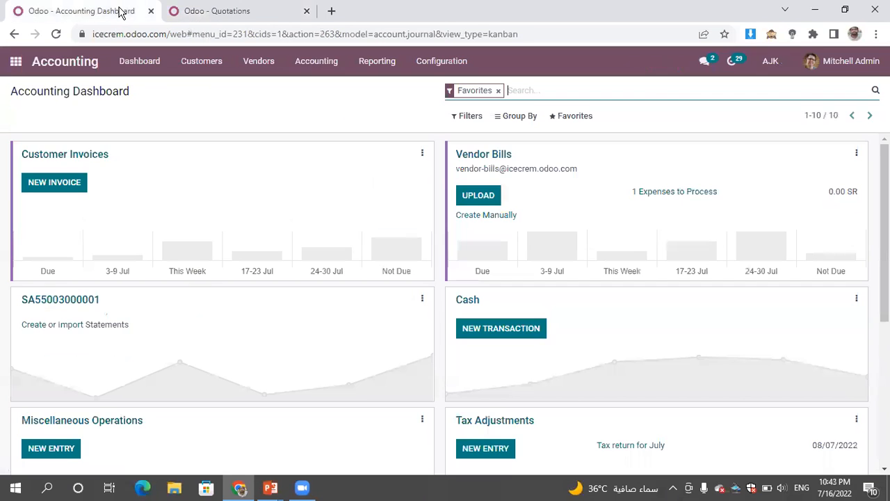
pyautogui.click(14, 62)
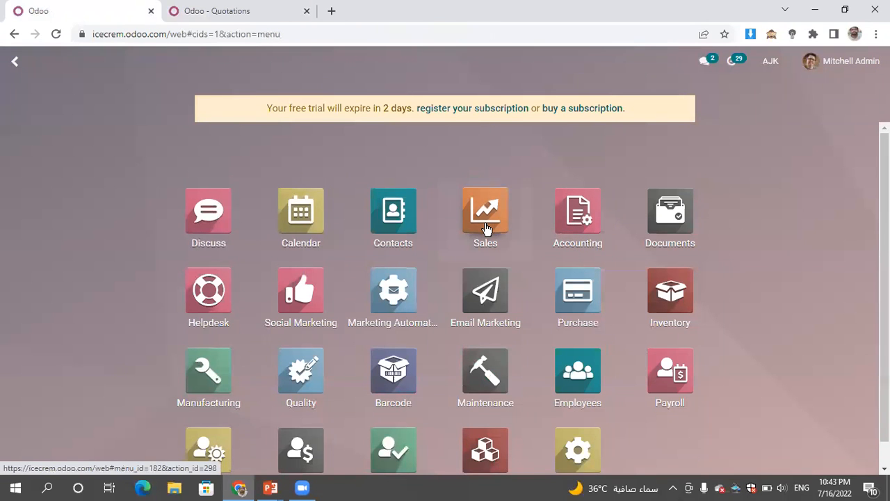
pyautogui.click(486, 229)
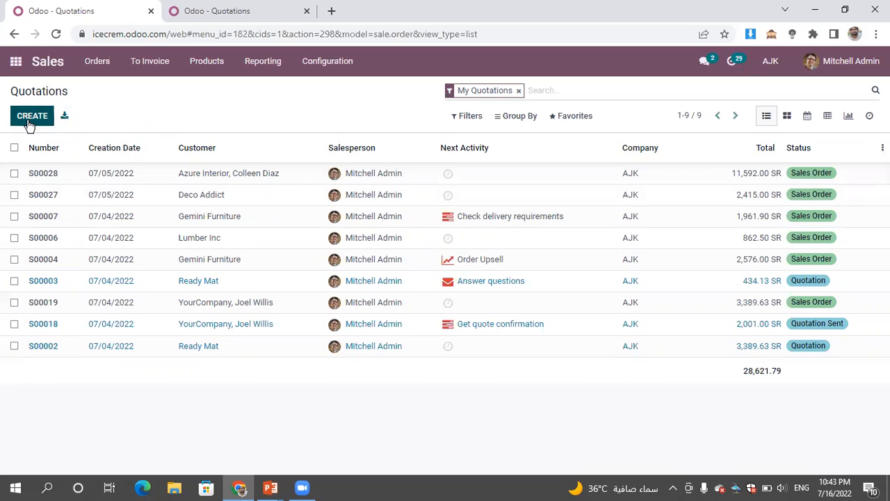
pyautogui.click(28, 121)
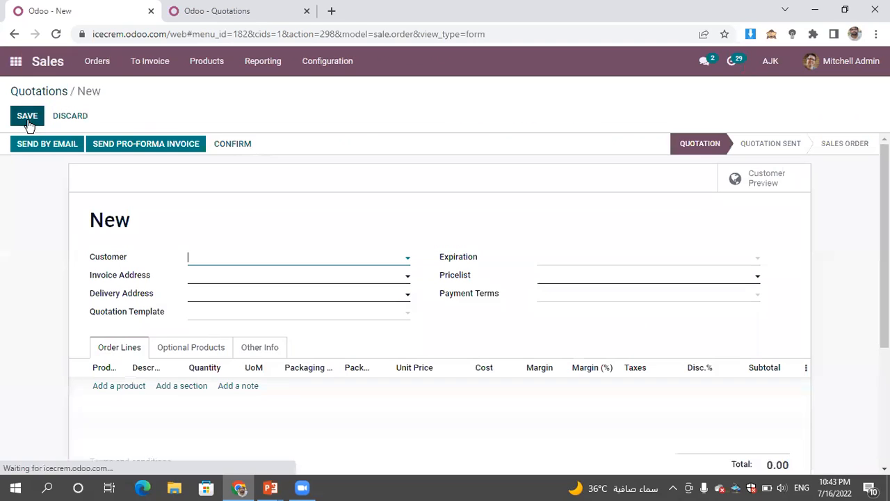
pyautogui.click(266, 263)
pyautogui.click(248, 282)
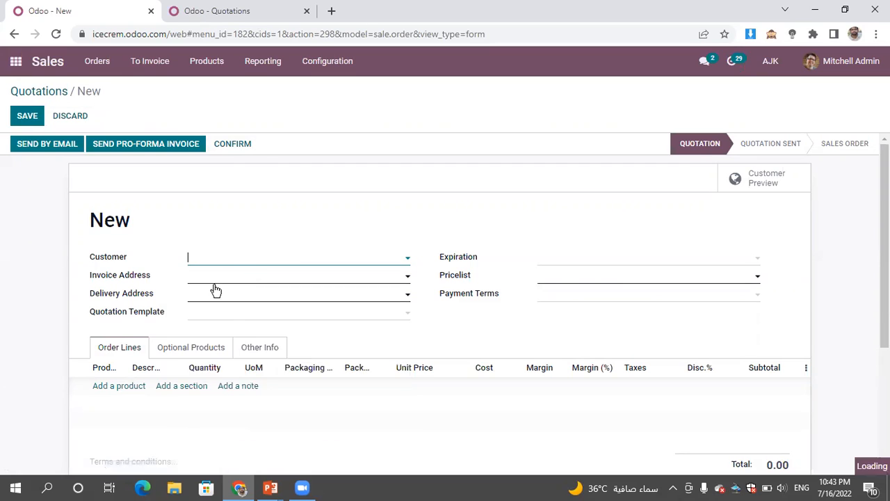
# - Add the product [1001] BM ALMOND CHOCOLATE to the order lines and confirm the quotation
pyautogui.click(123, 424)
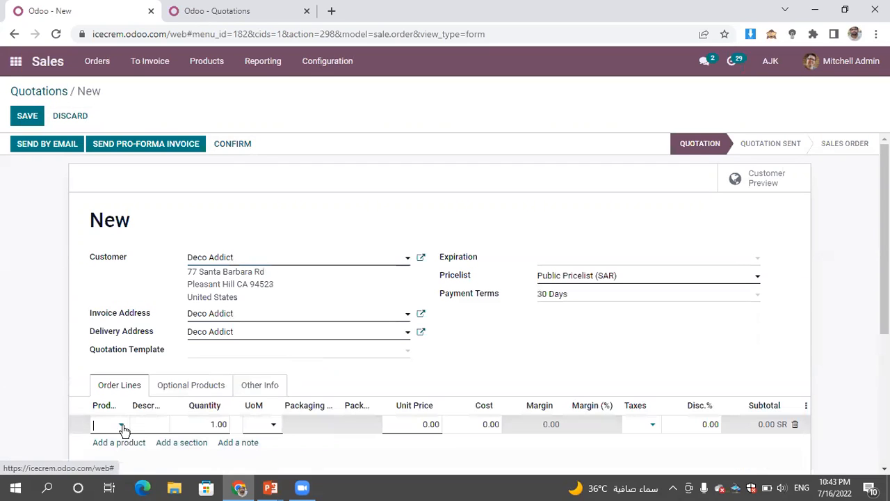
pyautogui.click(121, 426)
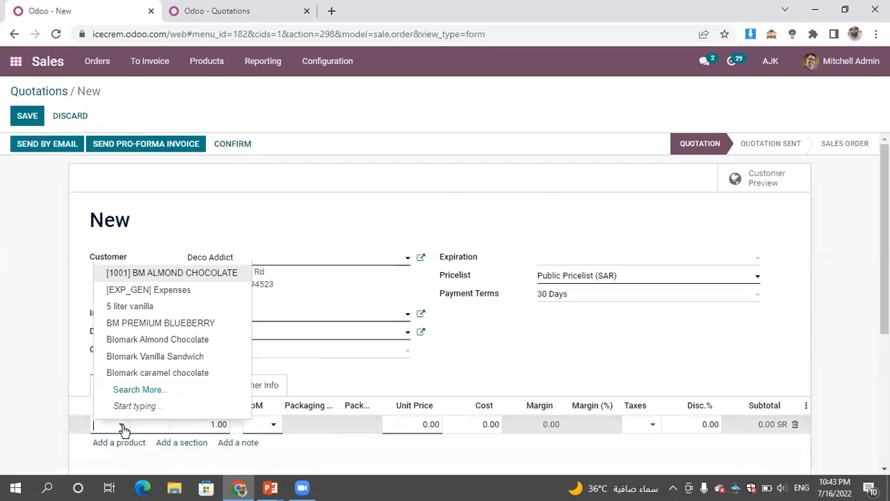
pyautogui.click(181, 273)
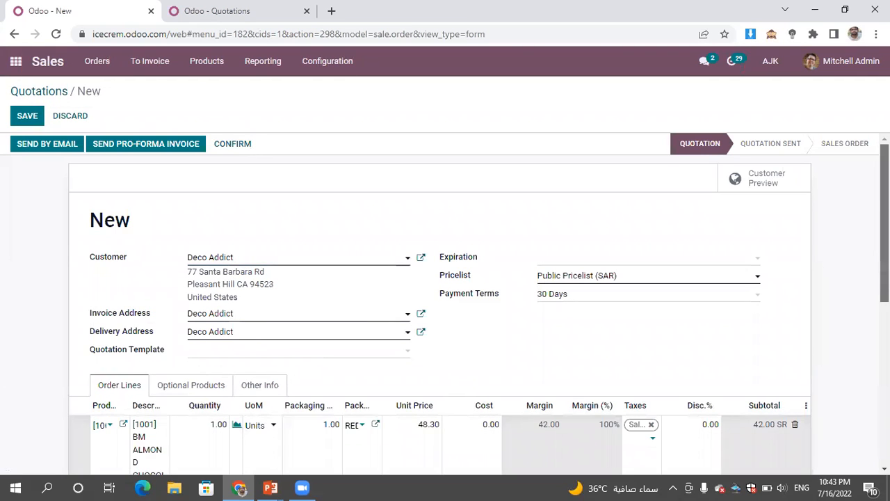
pyautogui.scroll(-4, 445, 278)
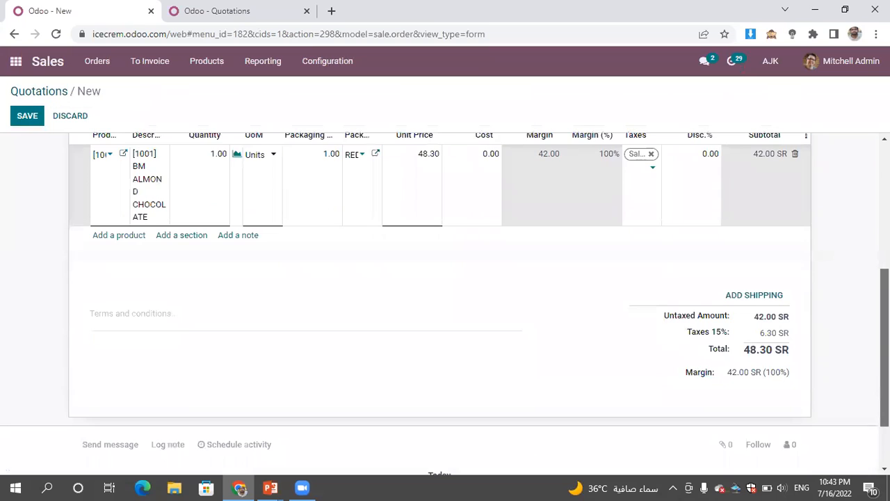
pyautogui.scroll(4, 861, 262)
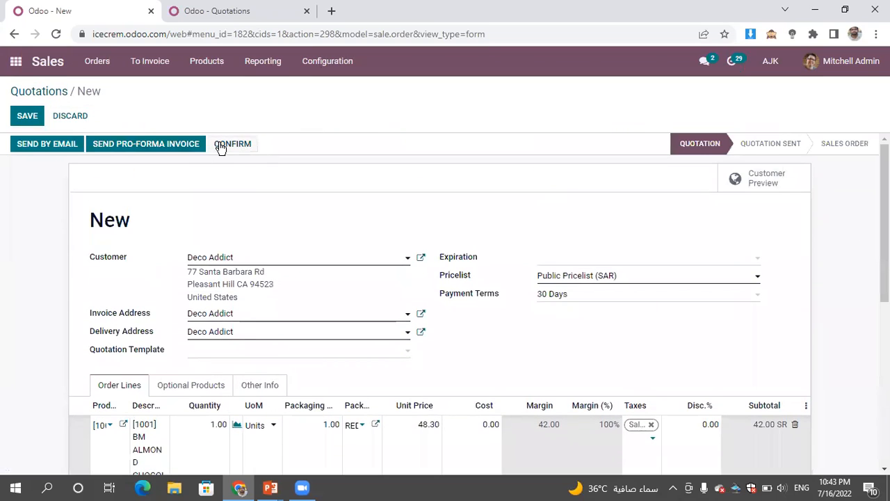
pyautogui.click(221, 147)
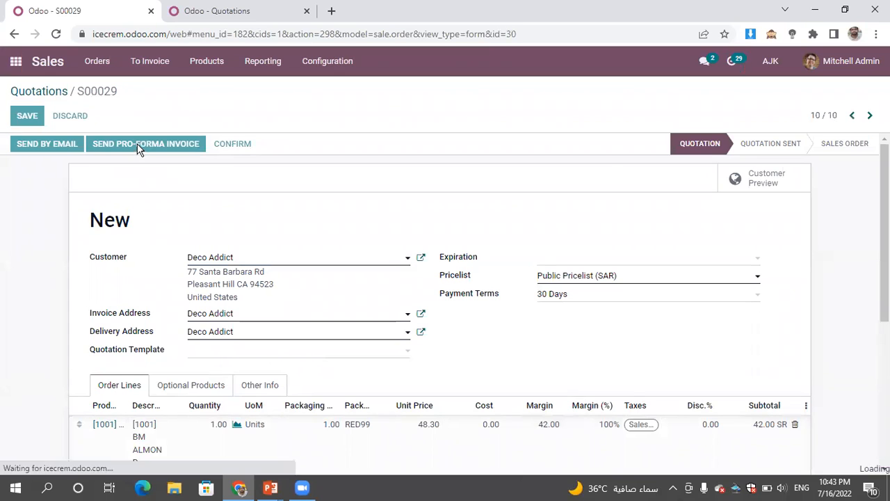
# - Create and view a regular invoice for the confirmed order, checking the integration diagram in the PowerPoint slide show before finalizing it
pyautogui.click(60, 149)
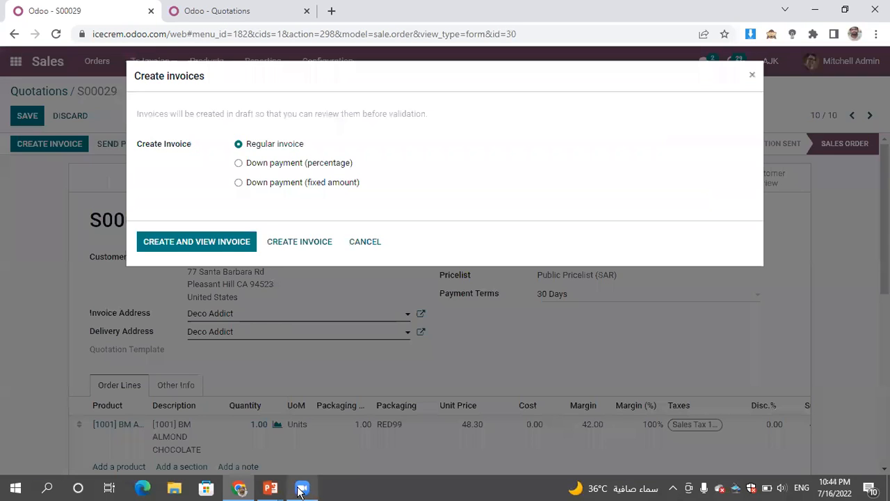
pyautogui.moveTo(278, 491)
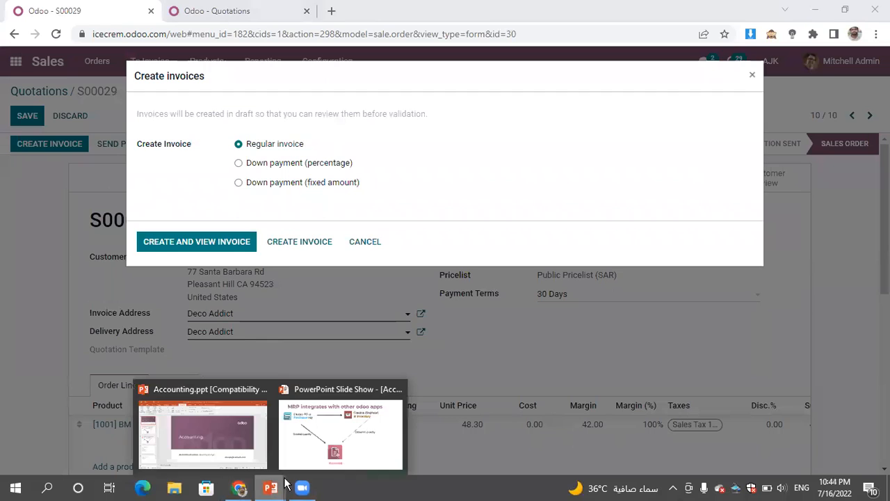
pyautogui.click(318, 448)
pyautogui.press('Left')
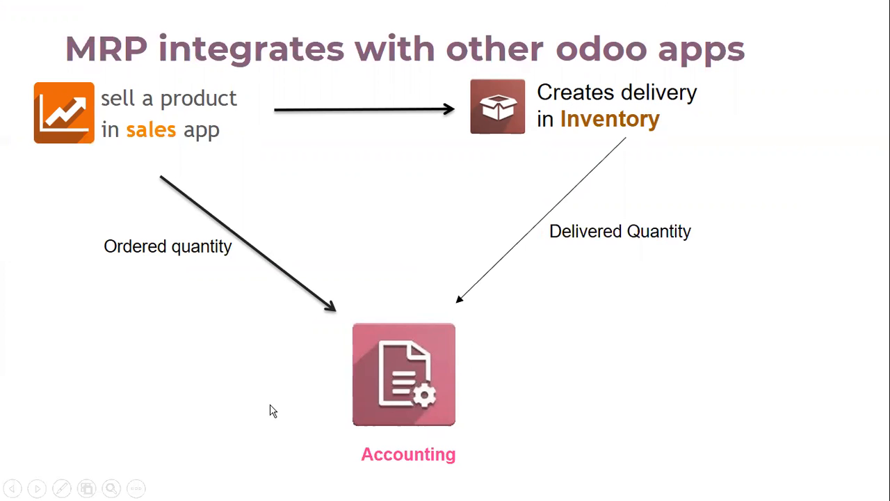
pyautogui.press('super')
pyautogui.click(238, 488)
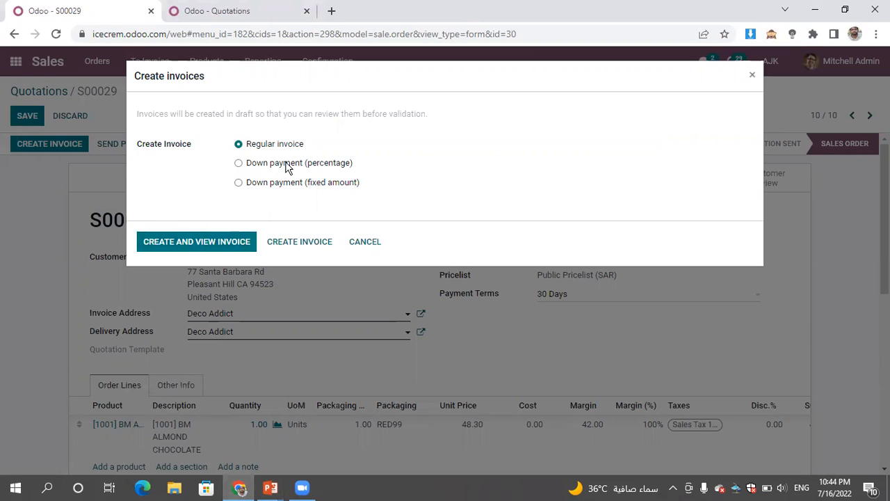
pyautogui.click(199, 245)
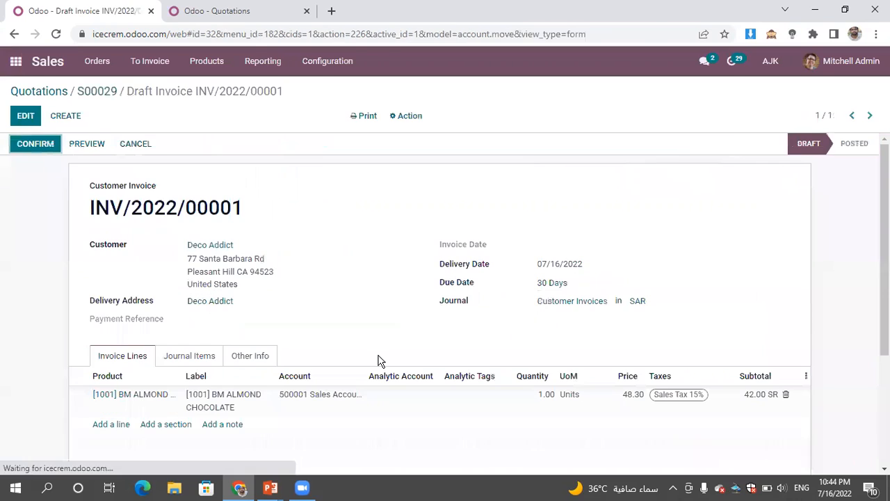
# - Examine the draft invoice's journal items with their accounts, debits and credits, and return to the invoice lines
pyautogui.click(199, 362)
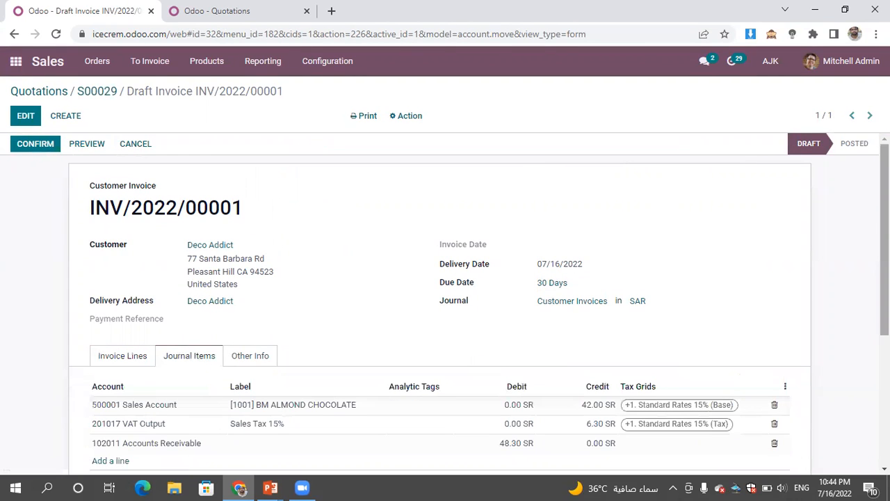
pyautogui.scroll(-3, 791, 374)
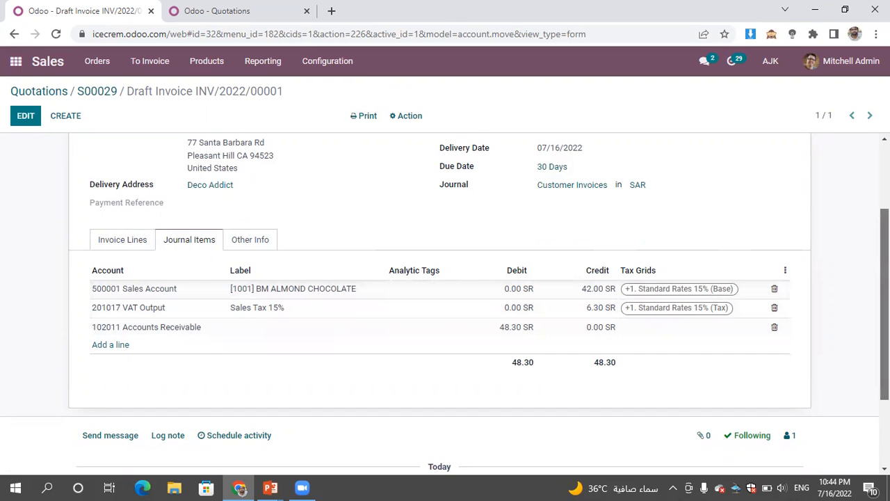
pyautogui.scroll(2, 869, 156)
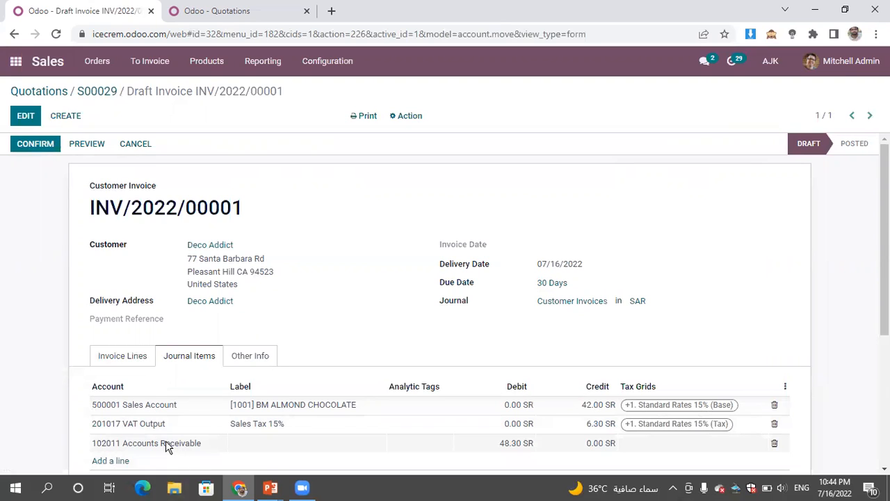
pyautogui.click(109, 357)
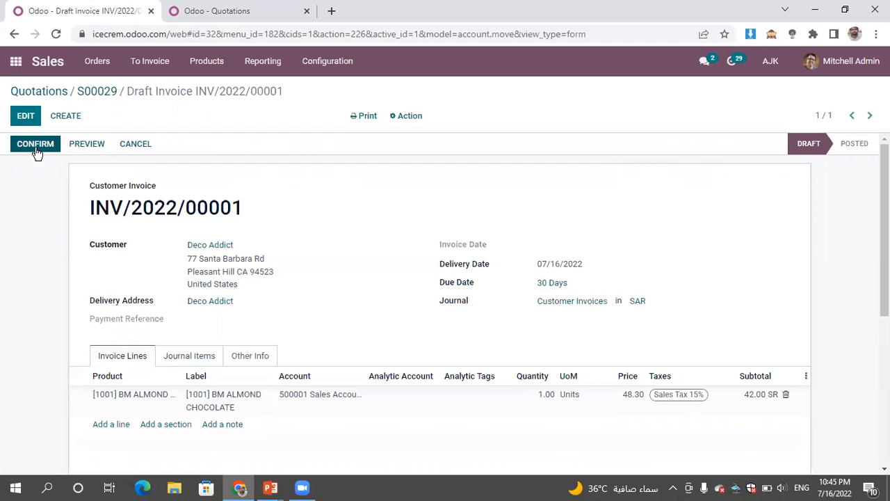
# - Make the draft customer invoice editable and confirm it without assigning an analytic account
pyautogui.click(27, 115)
pyautogui.click(410, 397)
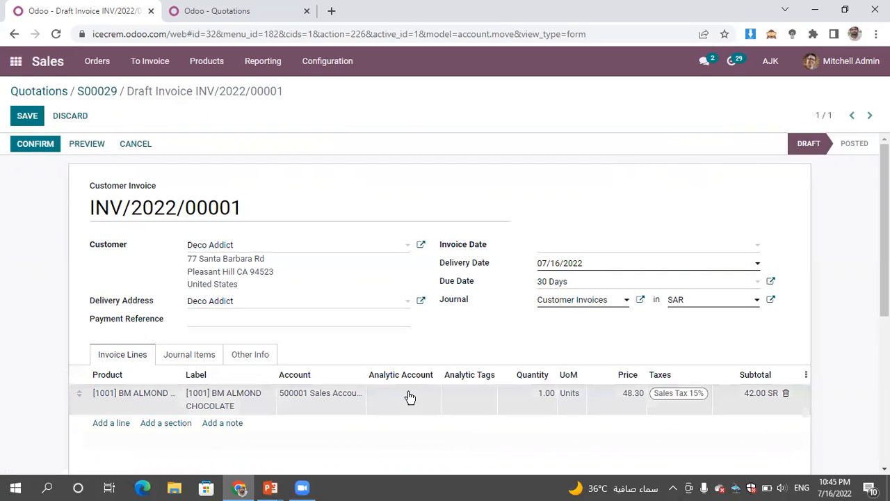
pyautogui.click(394, 153)
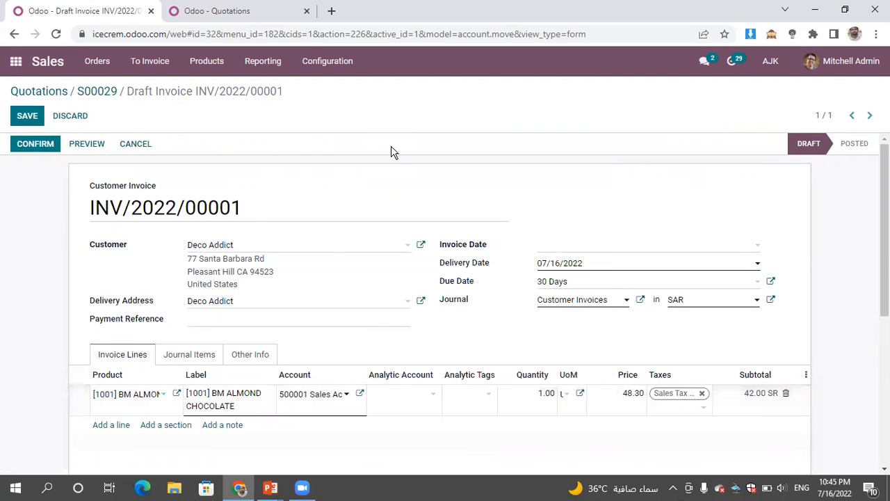
pyautogui.click(31, 147)
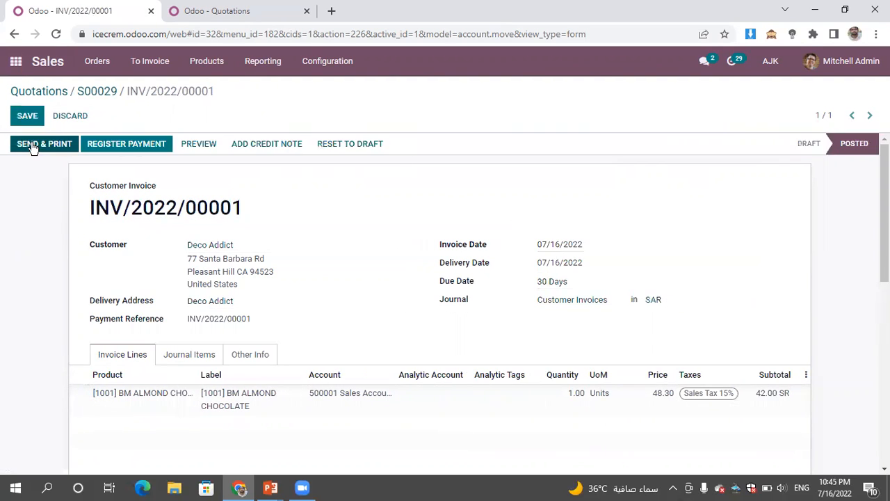
pyautogui.moveTo(252, 214); pyautogui.dragTo(87, 211)
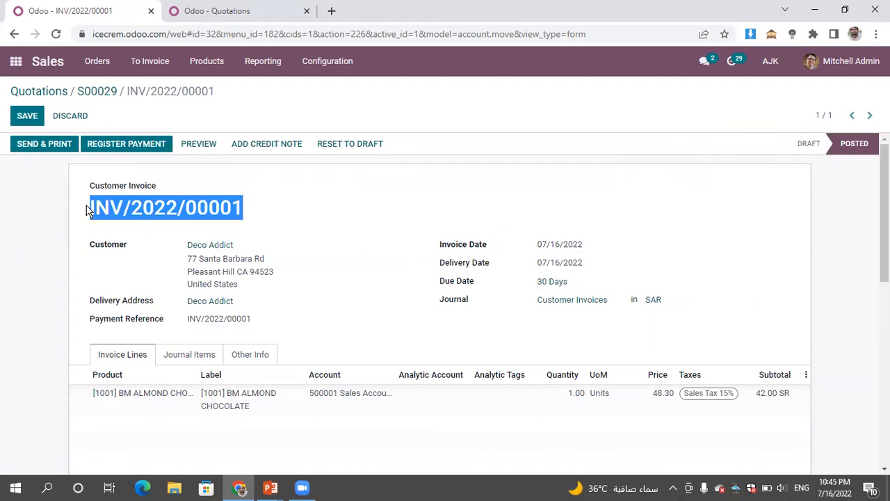
pyautogui.click(351, 212)
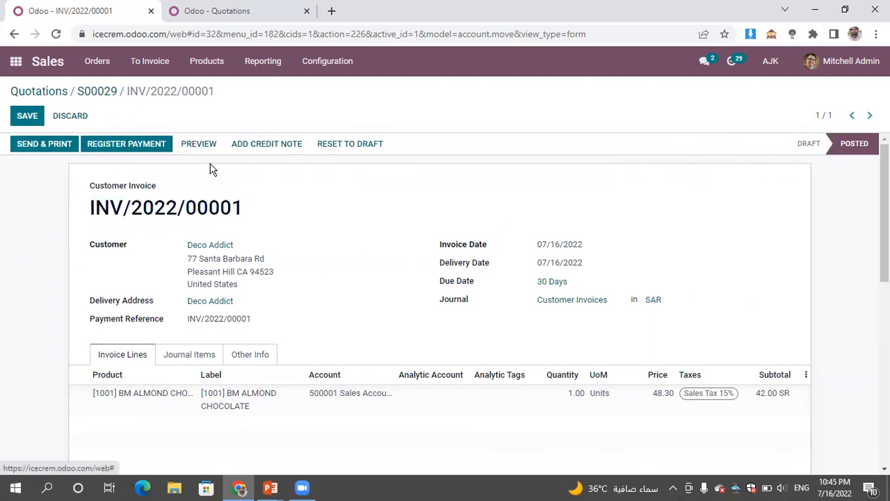
# - Open the customer invoices list in the Accounting app and remove its configuration tips panel
pyautogui.click(16, 62)
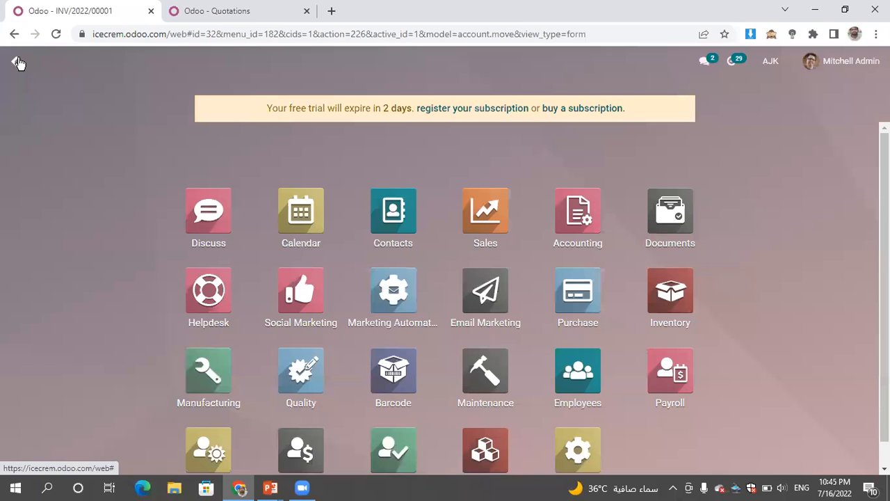
pyautogui.click(589, 223)
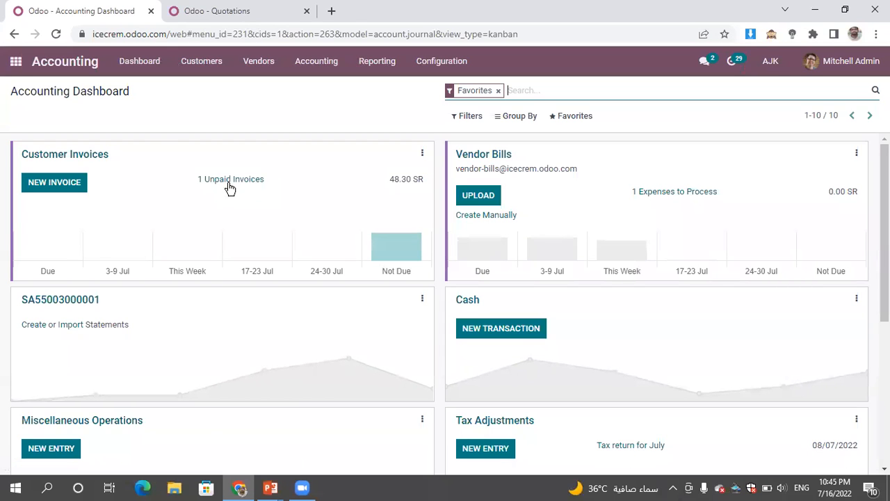
pyautogui.click(92, 160)
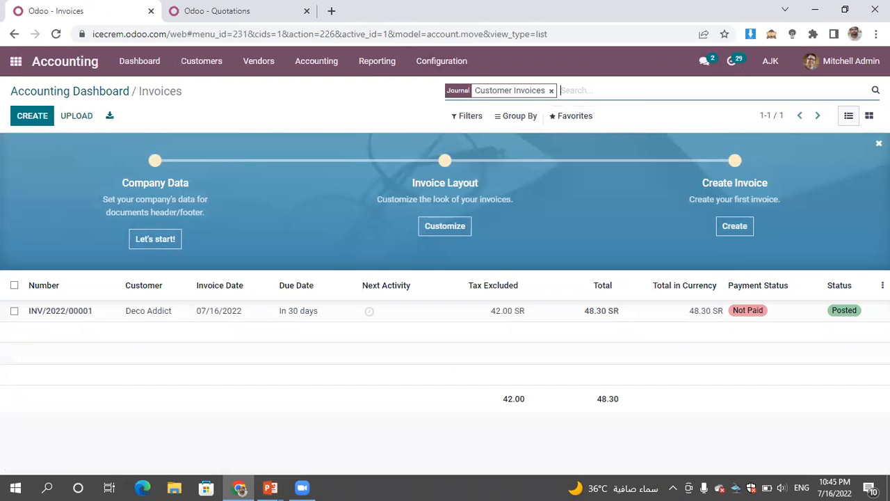
pyautogui.click(878, 143)
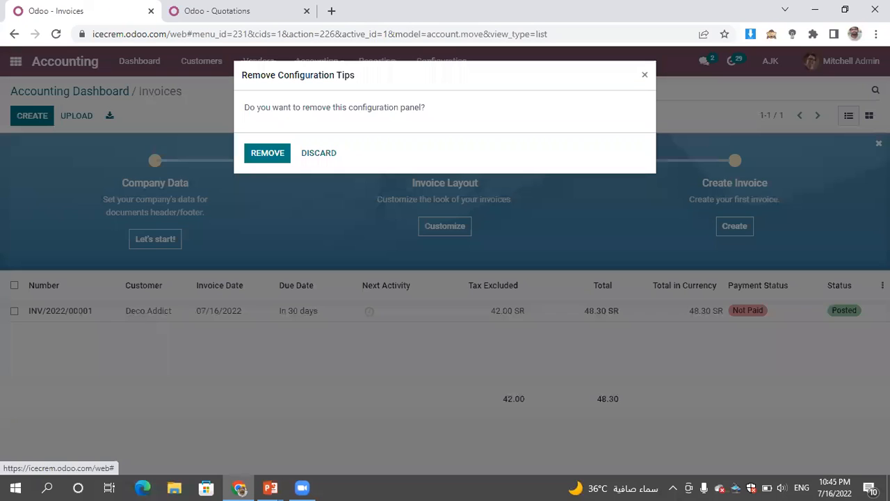
pyautogui.click(277, 150)
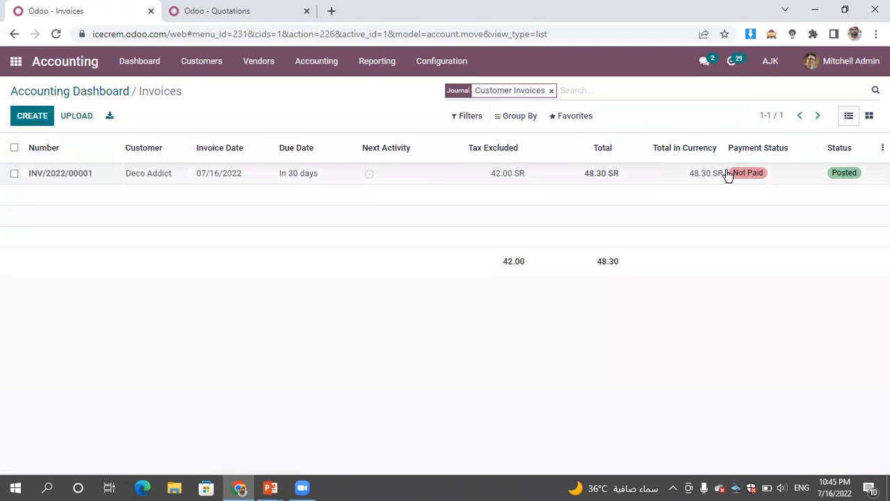
# - Open the posted Deco Addict invoice from the unpaid customer invoices on the Accounting dashboard
pyautogui.click(811, 179)
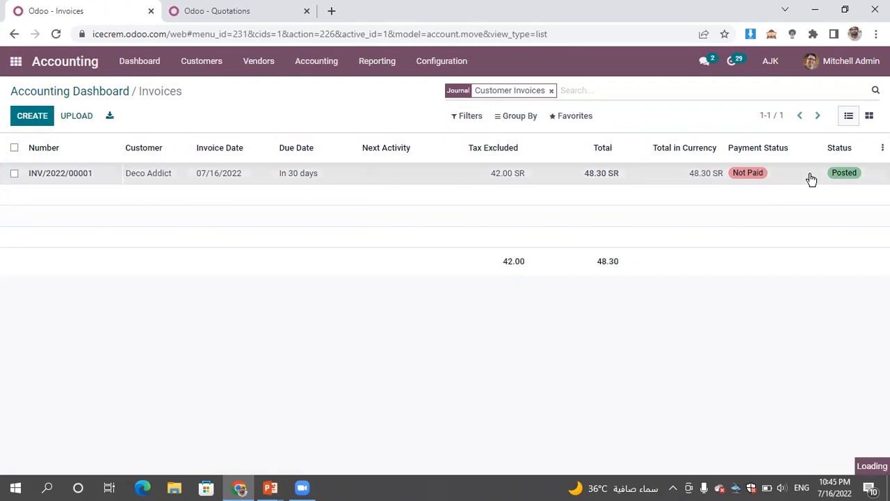
pyautogui.click(16, 118)
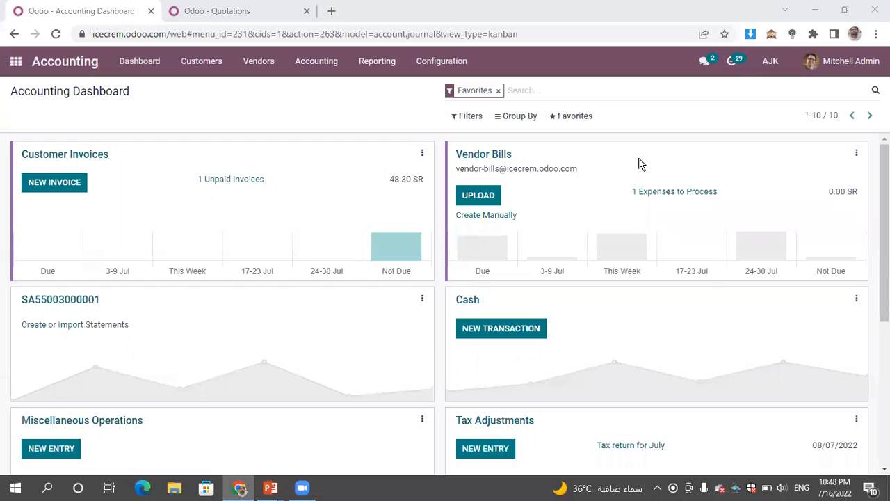
pyautogui.click(246, 180)
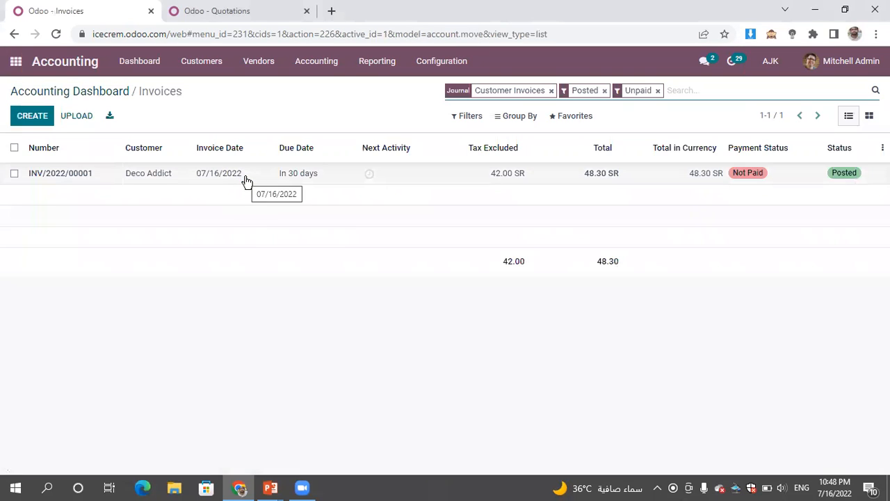
pyautogui.click(448, 176)
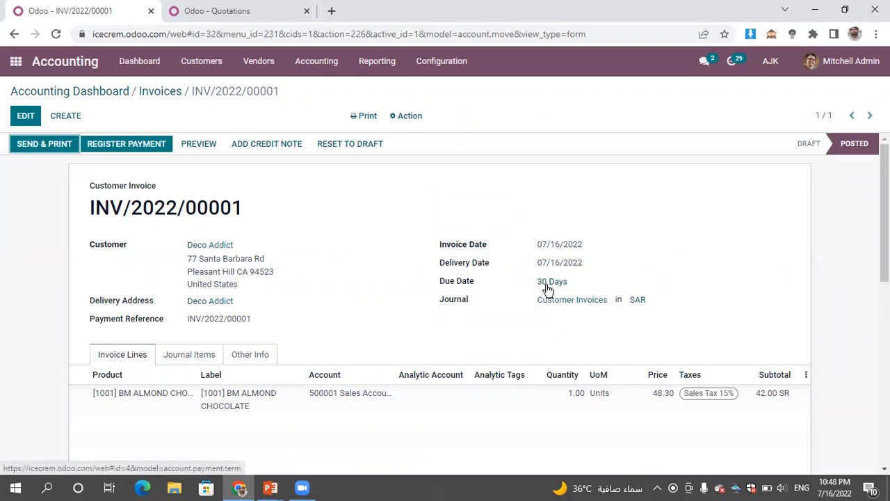
# - Open the Deco Addict sales order from the Sales app in a separate browser tab to check its payment terms
pyautogui.click(242, 11)
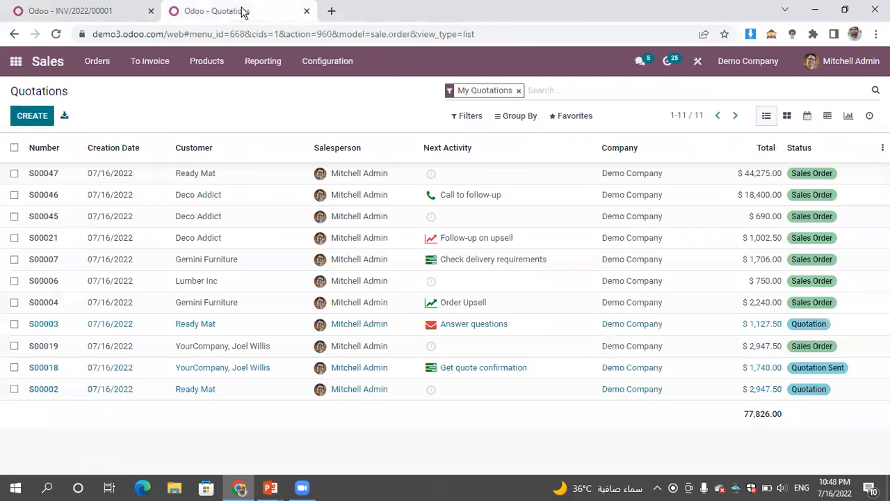
pyautogui.click(50, 11)
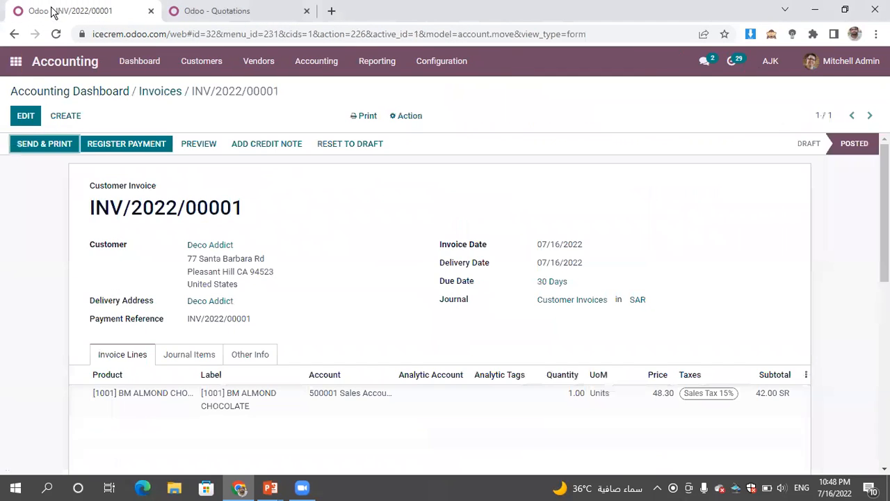
pyautogui.rightClick(16, 61)
pyautogui.click(41, 70)
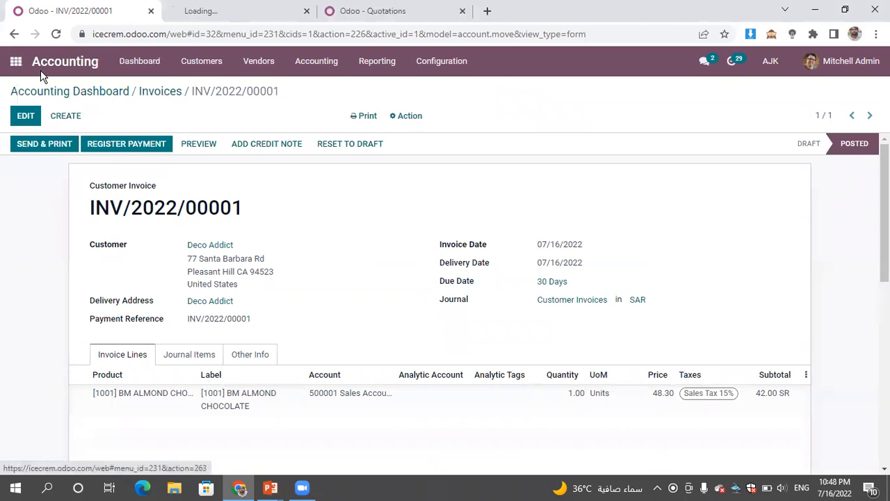
pyautogui.click(240, 10)
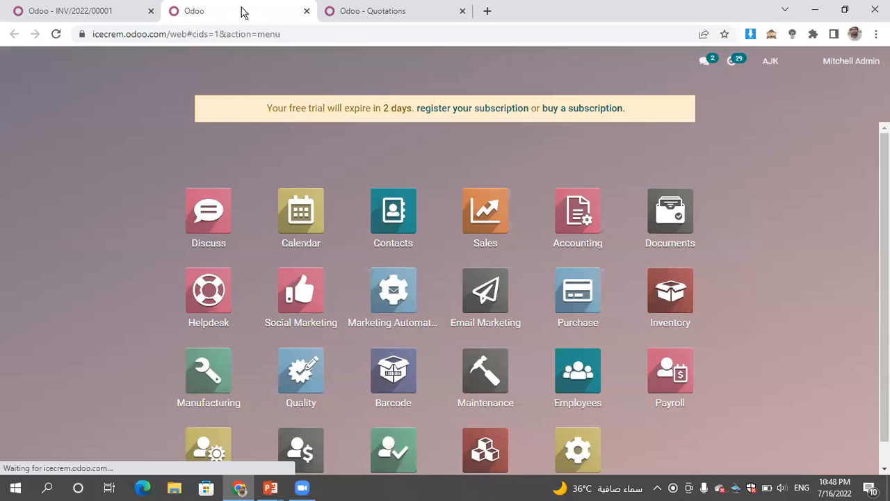
pyautogui.click(484, 227)
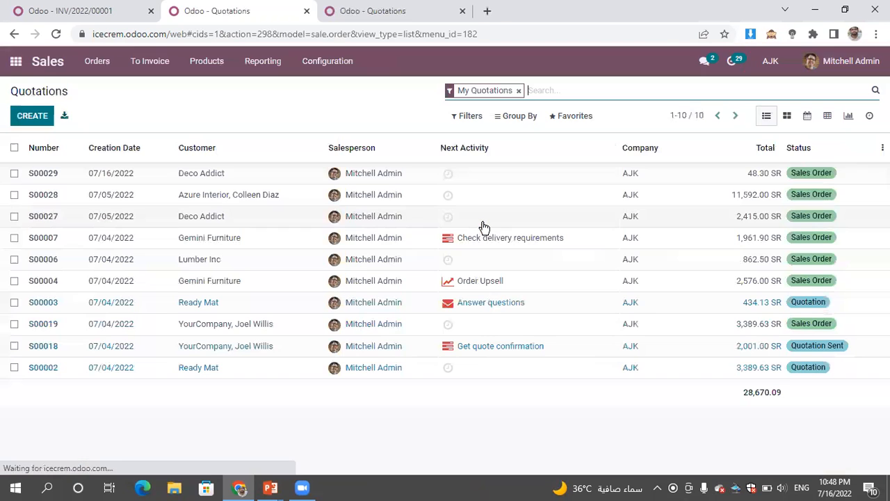
pyautogui.click(556, 181)
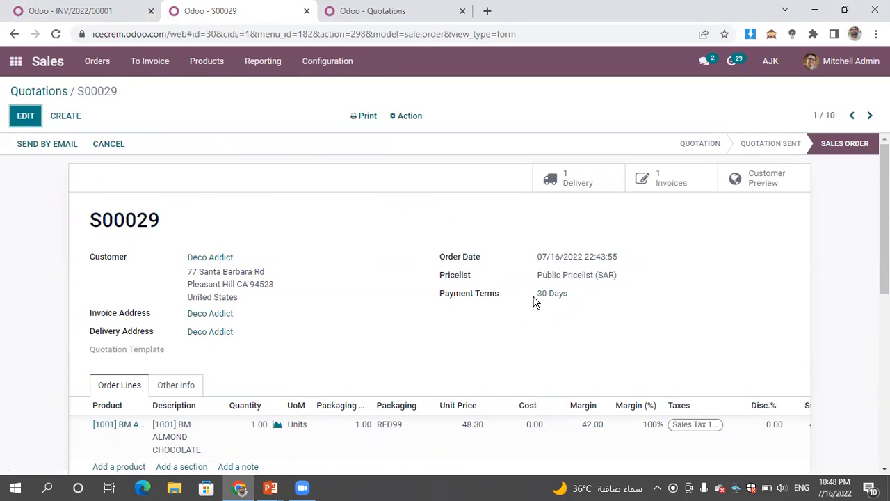
# - Return to the Deco Addict invoice, look over its amounts and log, and start registering its payment
pyautogui.click(41, 12)
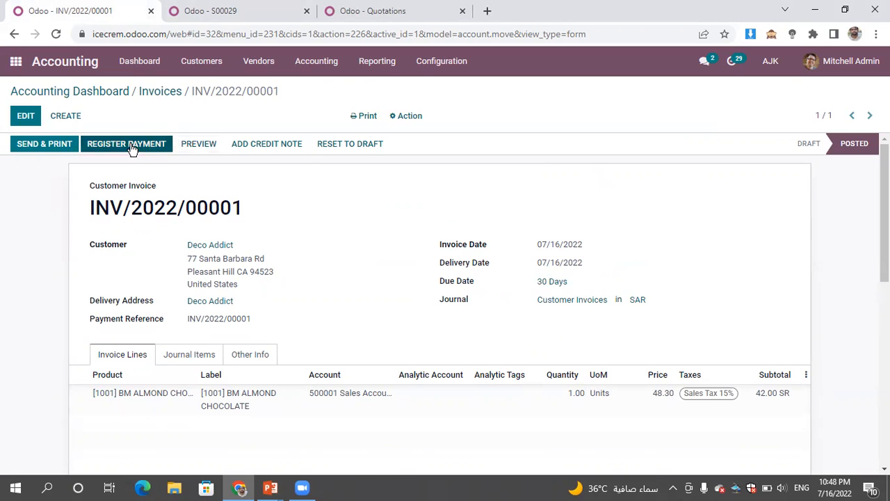
pyautogui.scroll(-6, 445, 304)
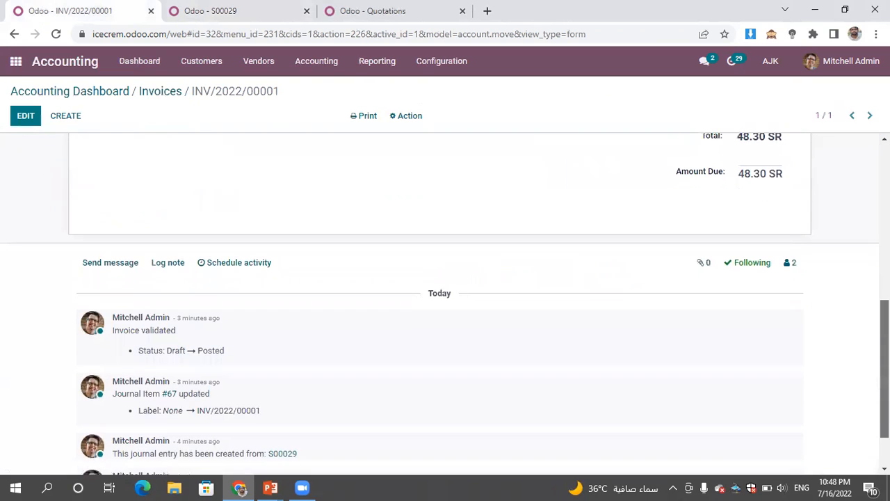
pyautogui.scroll(6, 826, 212)
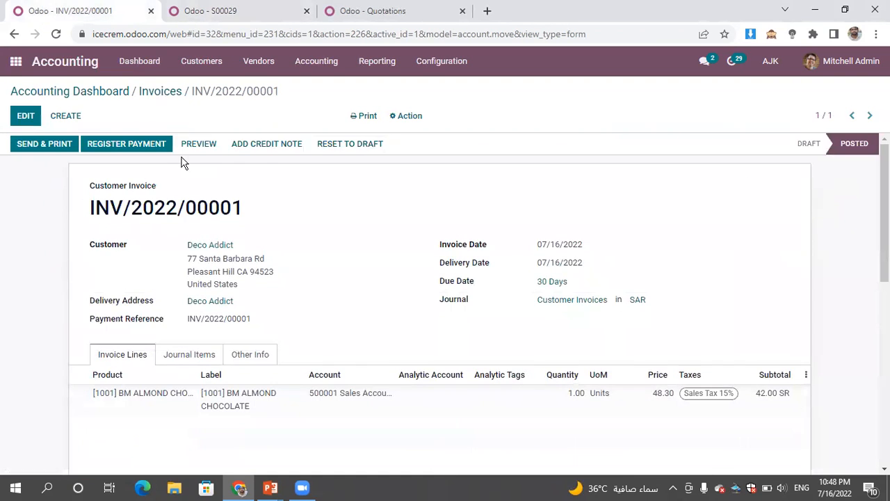
pyautogui.click(138, 146)
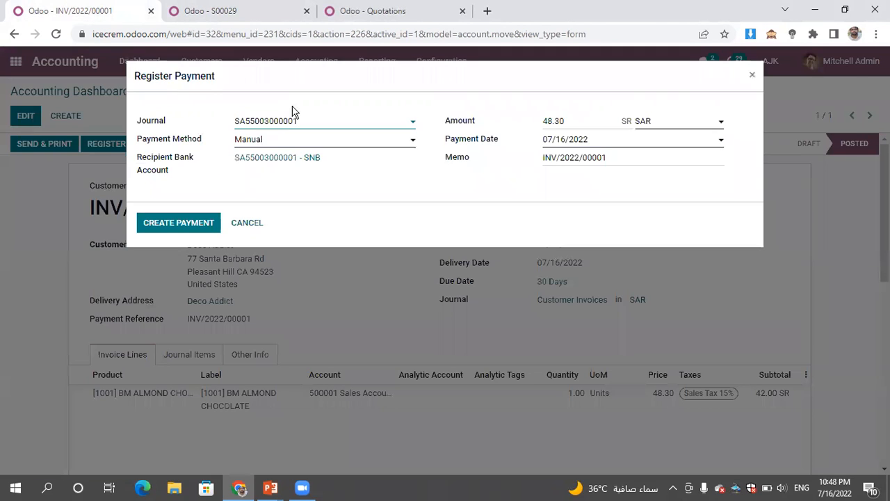
# - Try a partial payment amount of 40 SAR to see the options for handling the payment difference
pyautogui.moveTo(589, 121); pyautogui.dragTo(520, 129)
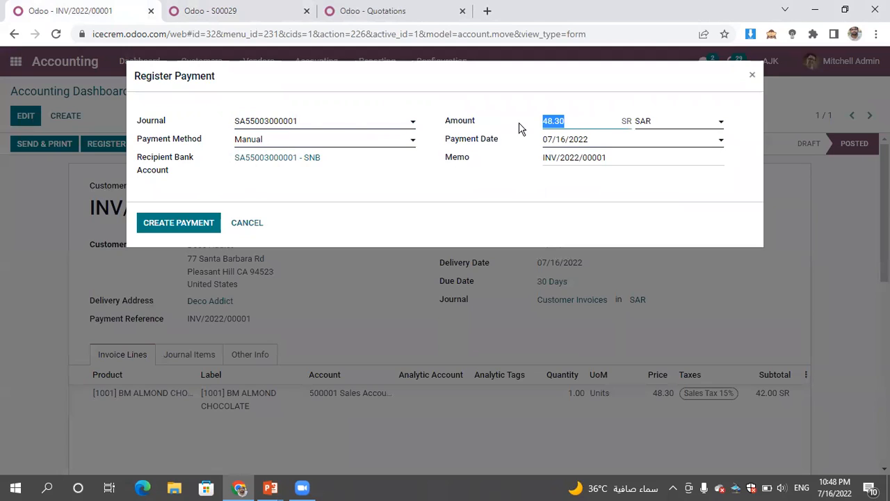
pyautogui.write('40')
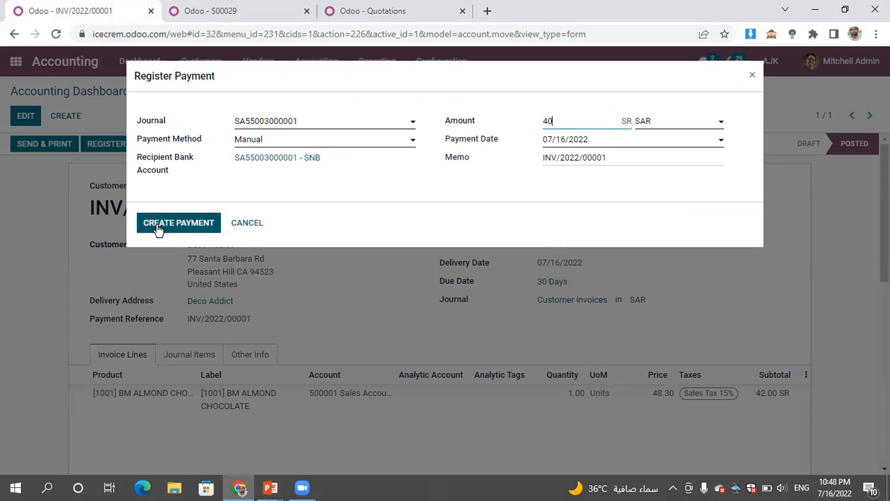
pyautogui.click(420, 189)
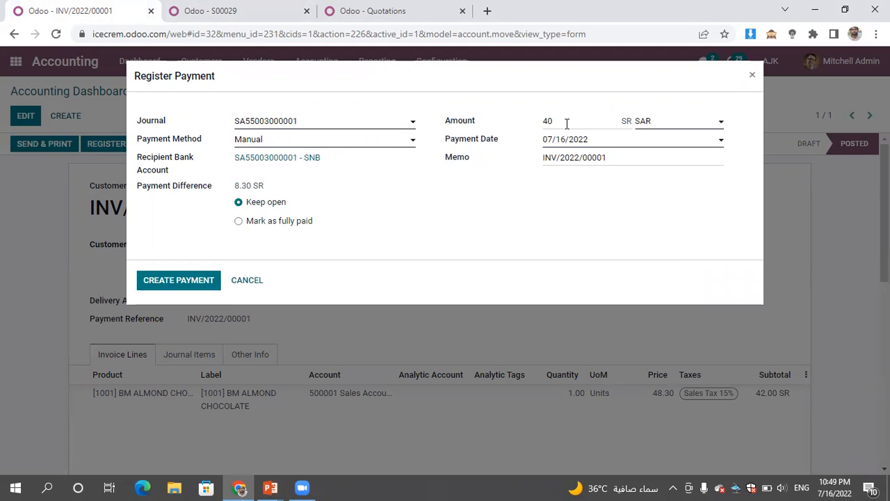
# - Set the payment amount to 48.3 SAR and create the payment
pyautogui.moveTo(567, 123); pyautogui.dragTo(525, 116)
pyautogui.write('48.3')
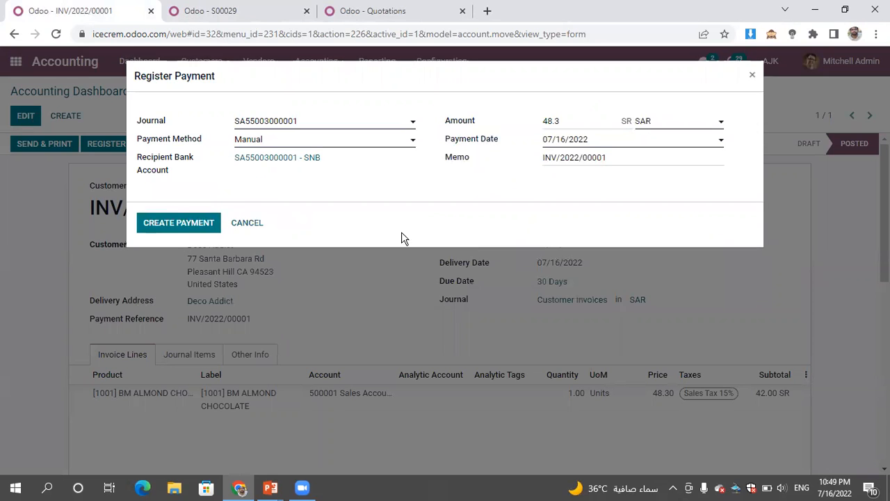
pyautogui.click(168, 224)
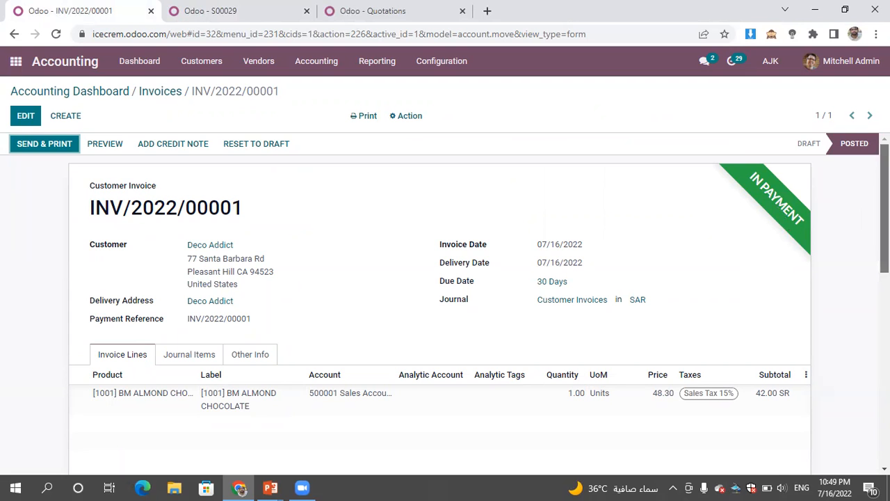
# - Examine the invoice after payment and the sales order it originates from
pyautogui.scroll(-10, 445, 306)
pyautogui.scroll(10, 818, 198)
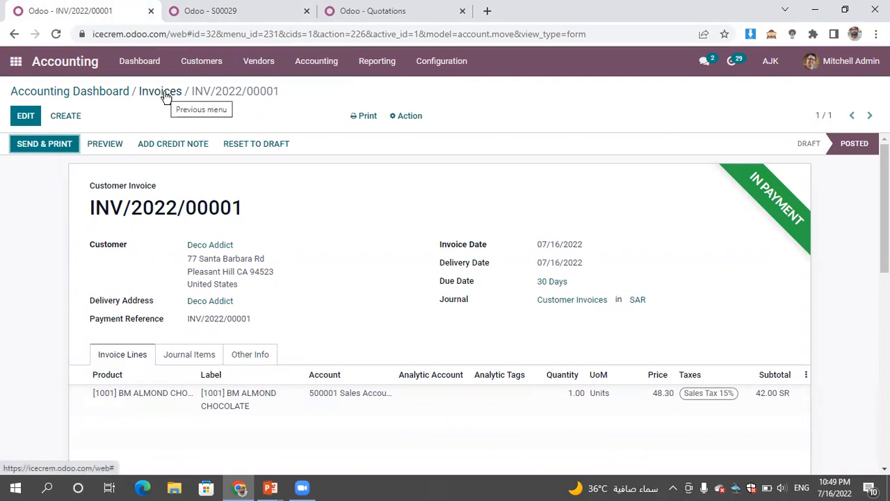
pyautogui.click(236, 13)
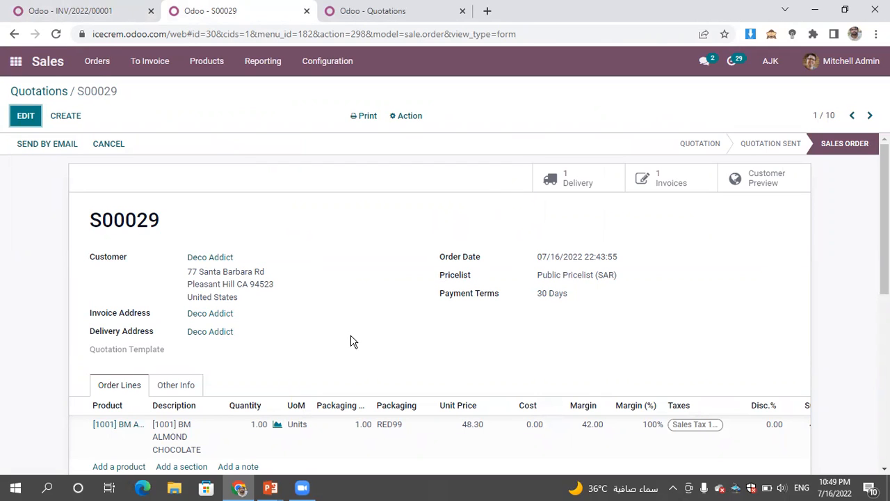
# - Create a new customer invoice for Azure Interior and add an empty invoice line
pyautogui.click(95, 11)
pyautogui.click(65, 116)
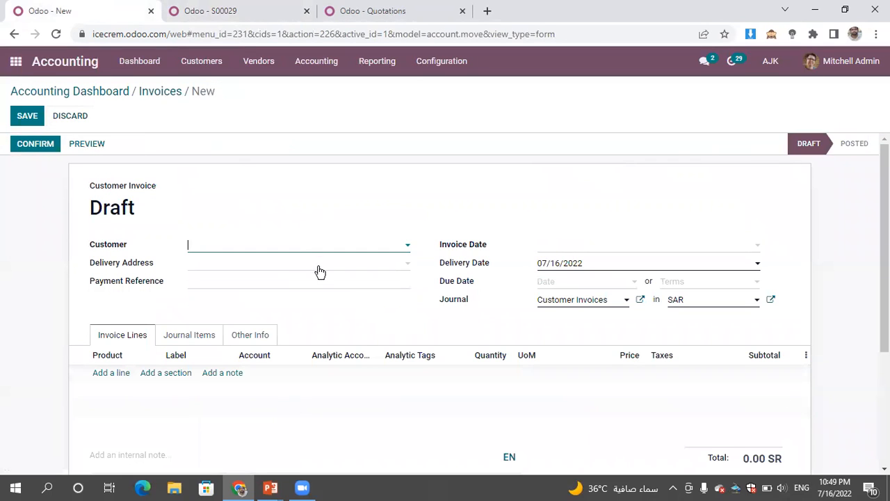
pyautogui.click(265, 254)
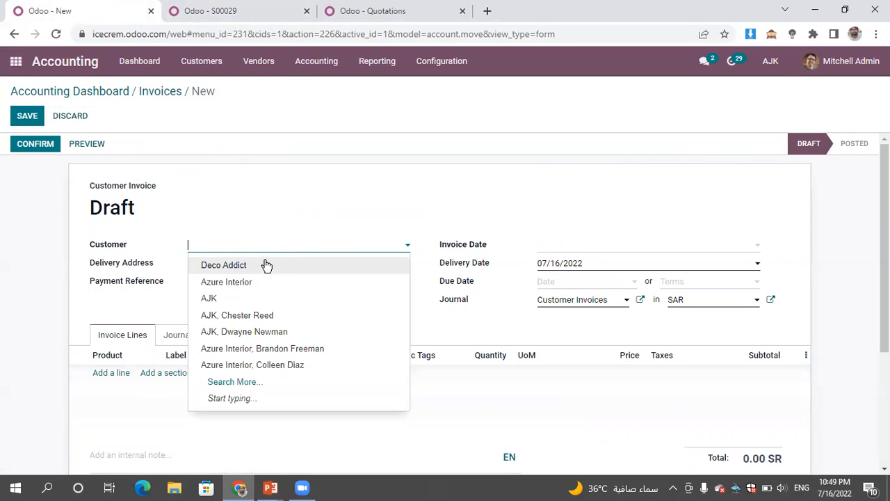
pyautogui.click(258, 285)
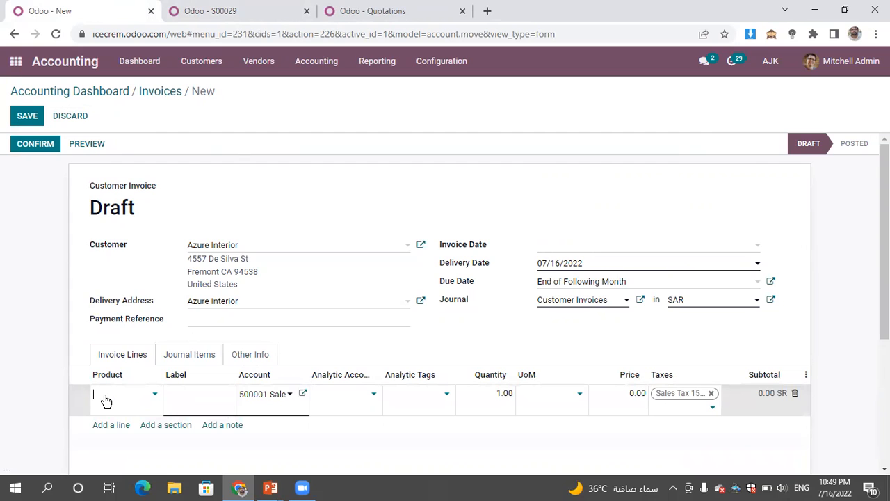
pyautogui.click(105, 402)
pyautogui.write('Maintenance')
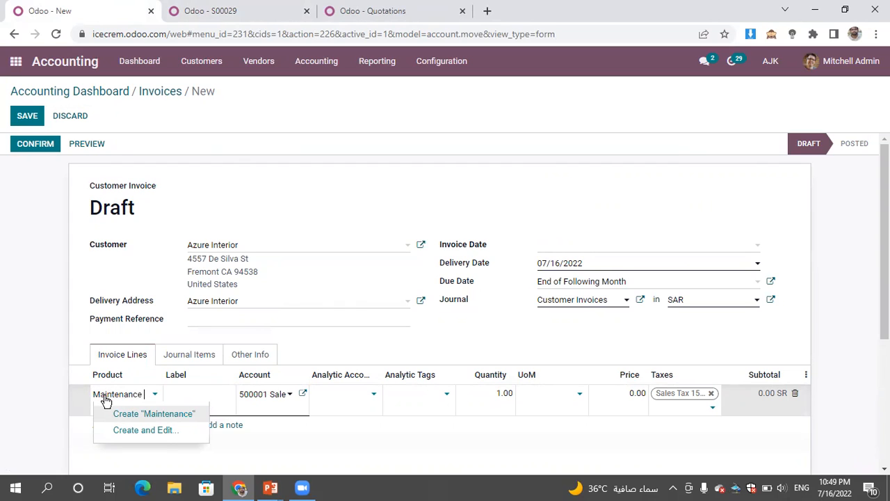
pyautogui.press('BackSpace')
pyautogui.press('BackSpace')
pyautogui.press('BackSpace')
pyautogui.press('BackSpace')
pyautogui.press('BackSpace')
pyautogui.press('BackSpace')
# - Create the new product Consultancy directly from the invoice line
pyautogui.write('Consultancy')
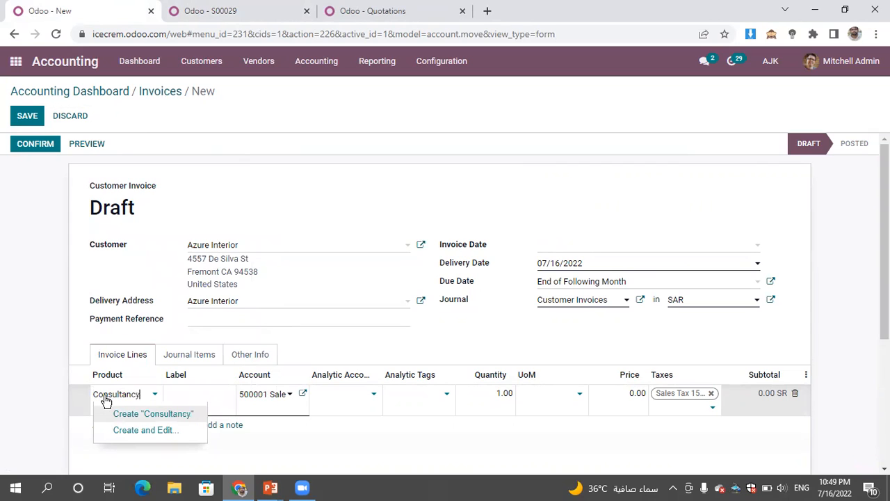
pyautogui.click(167, 414)
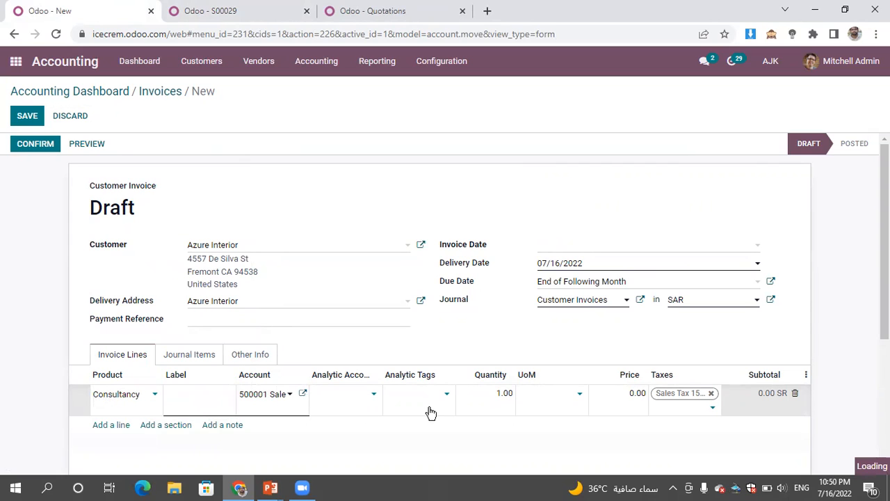
# - Set the Consultancy line's quantity to 1500 and its price to 5
pyautogui.click(491, 395)
pyautogui.write('1500')
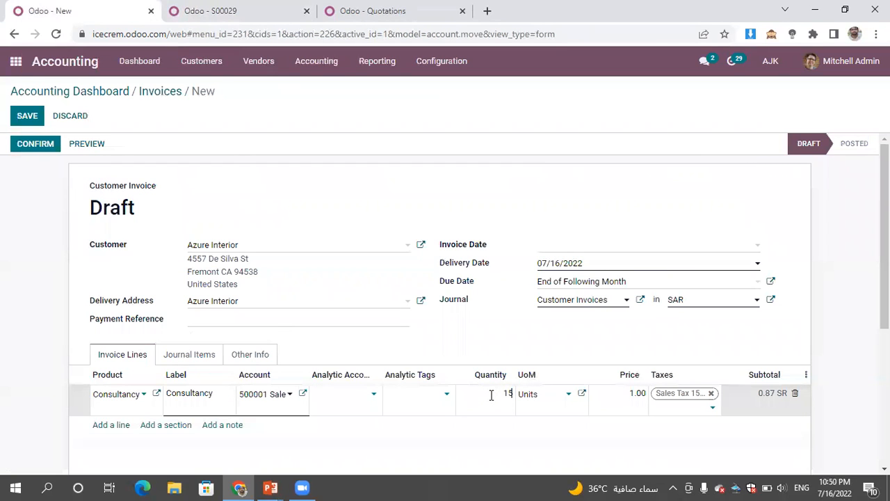
pyautogui.click(696, 193)
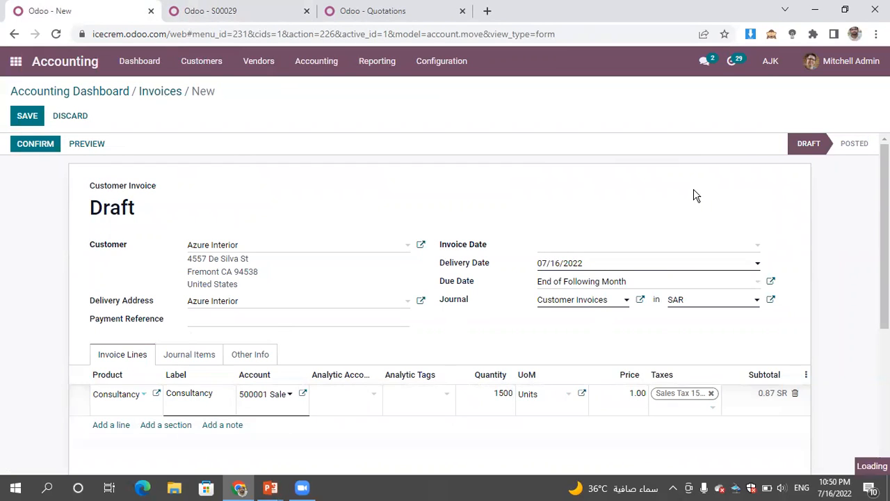
pyautogui.click(624, 393)
pyautogui.write('5')
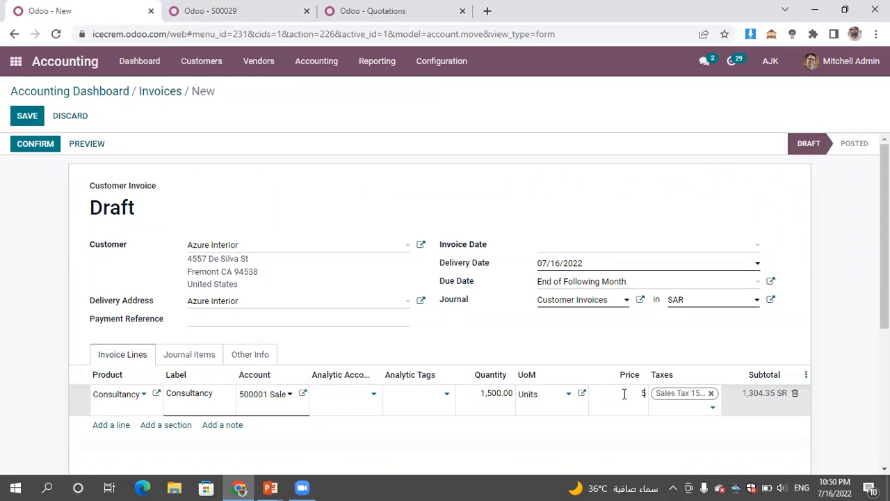
pyautogui.click(587, 208)
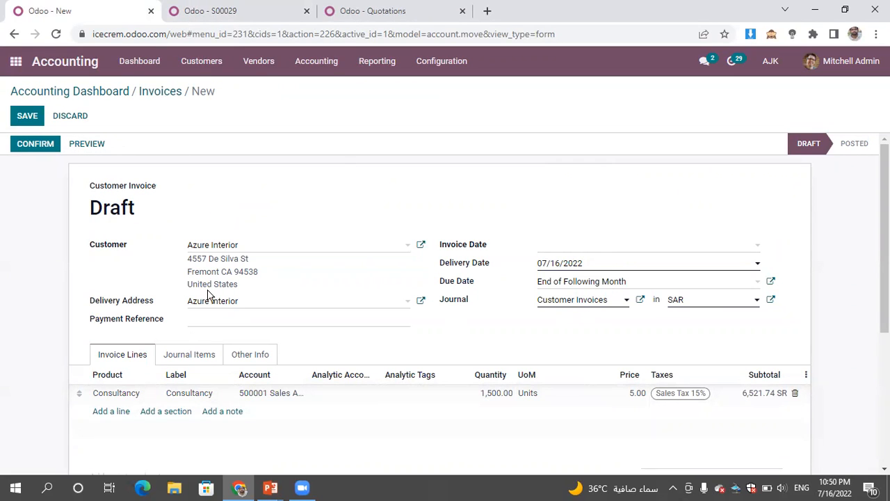
# - Save the draft Consultancy invoice, review its journal items and confirm the invoice
pyautogui.click(28, 116)
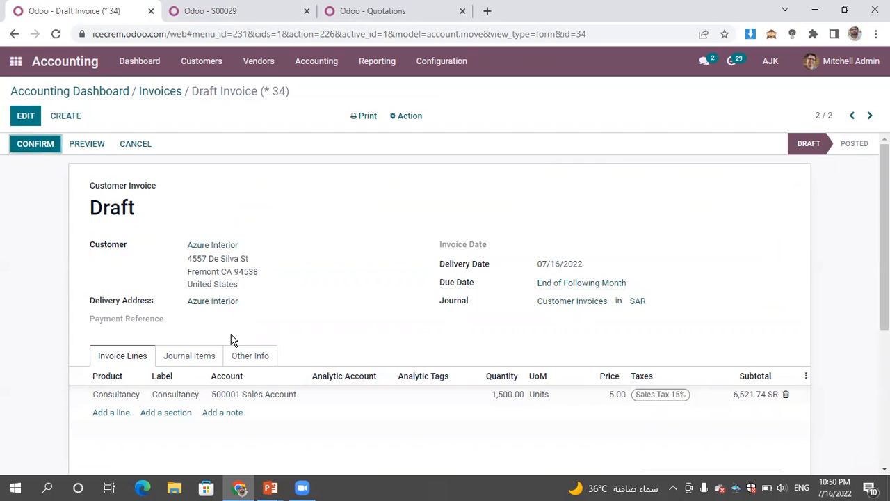
pyautogui.click(201, 356)
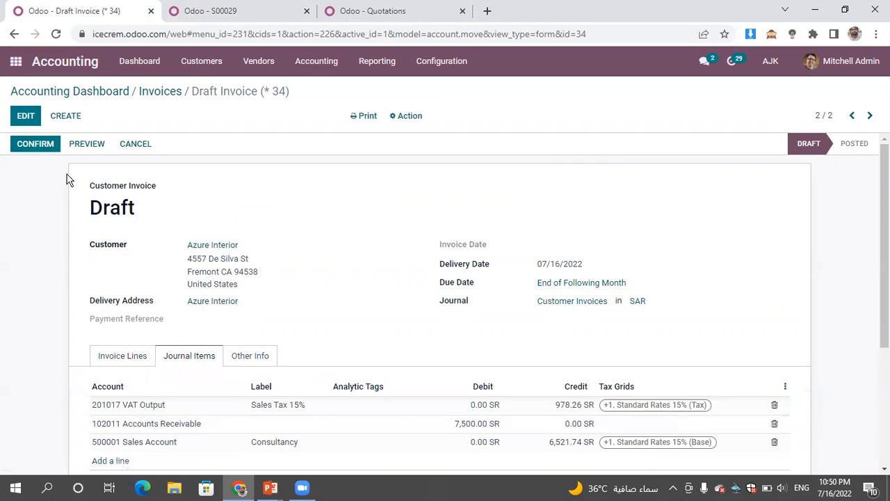
pyautogui.click(43, 145)
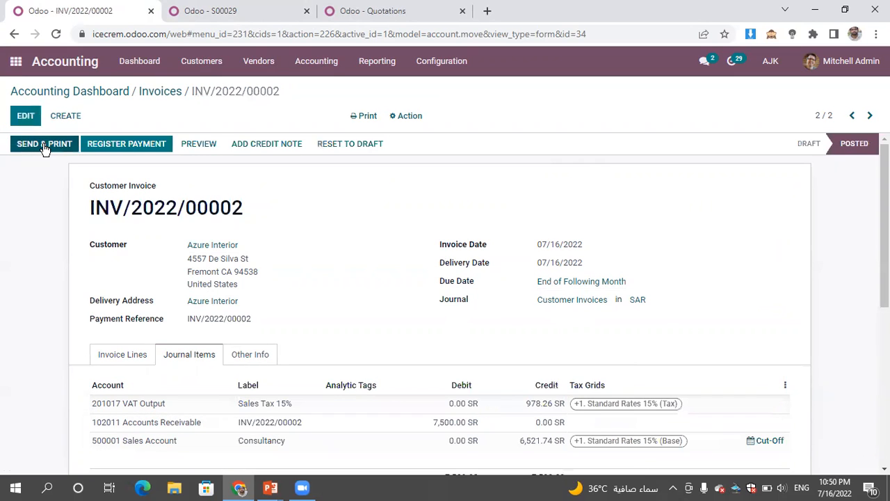
pyautogui.click(43, 146)
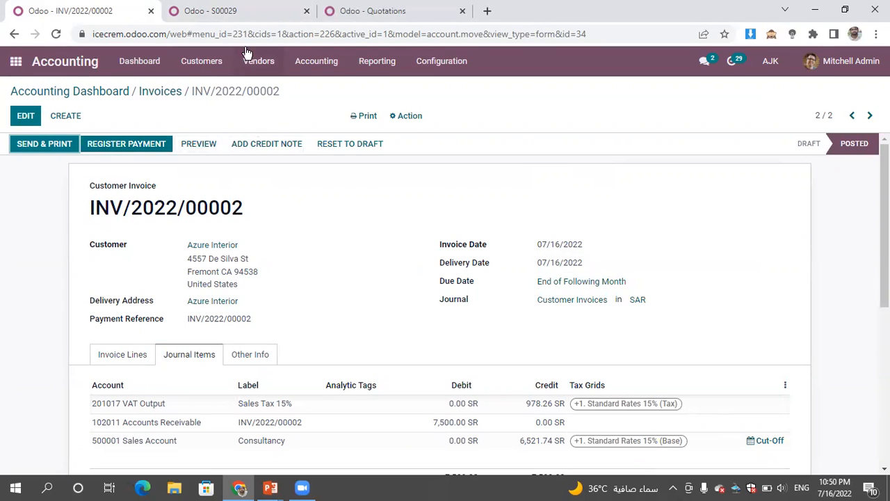
# - Start a new customer payment with Azure Interior as the customer
pyautogui.click(197, 64)
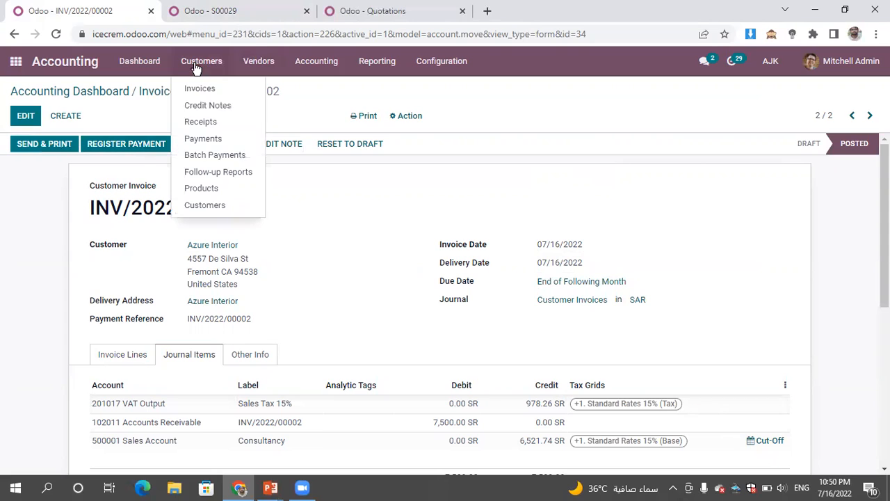
pyautogui.click(227, 142)
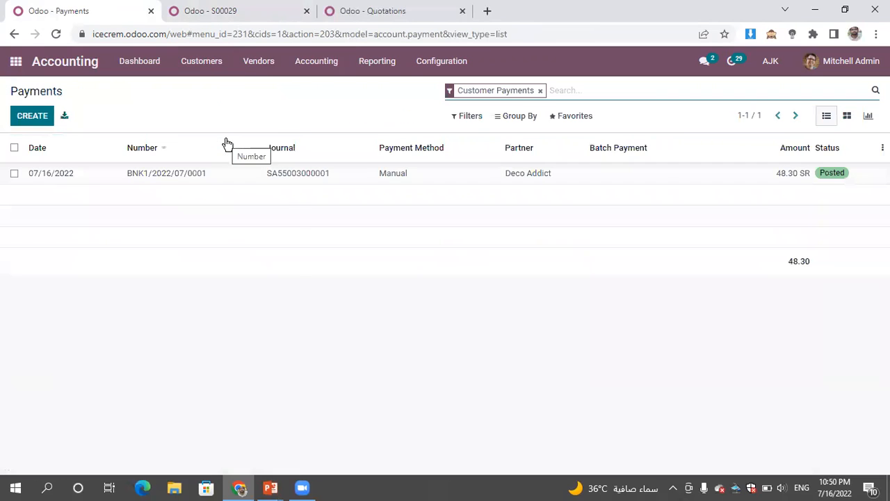
pyautogui.click(31, 122)
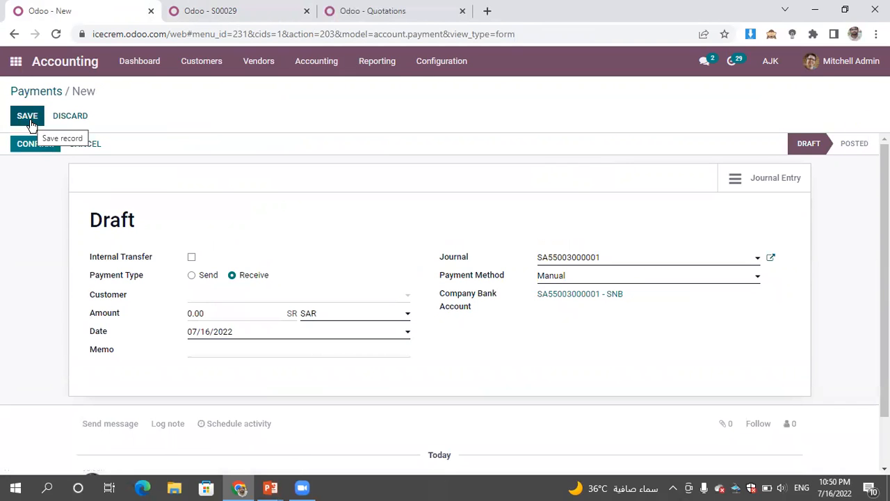
pyautogui.click(219, 298)
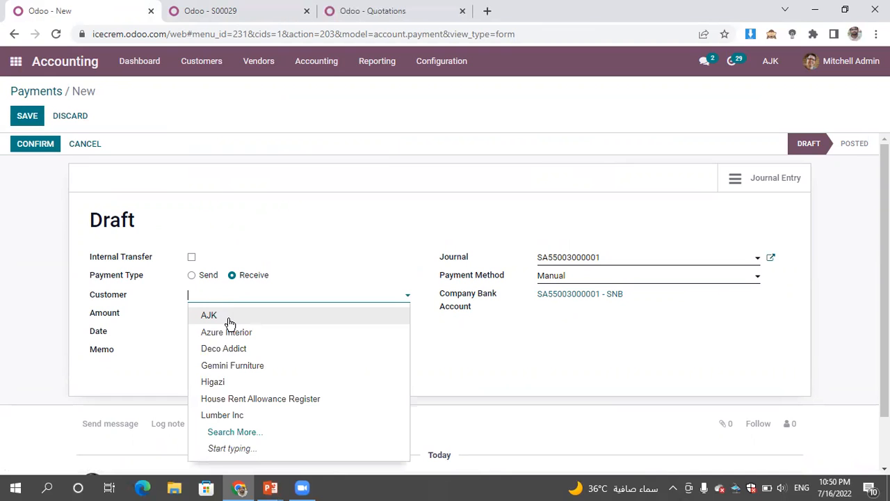
pyautogui.click(230, 333)
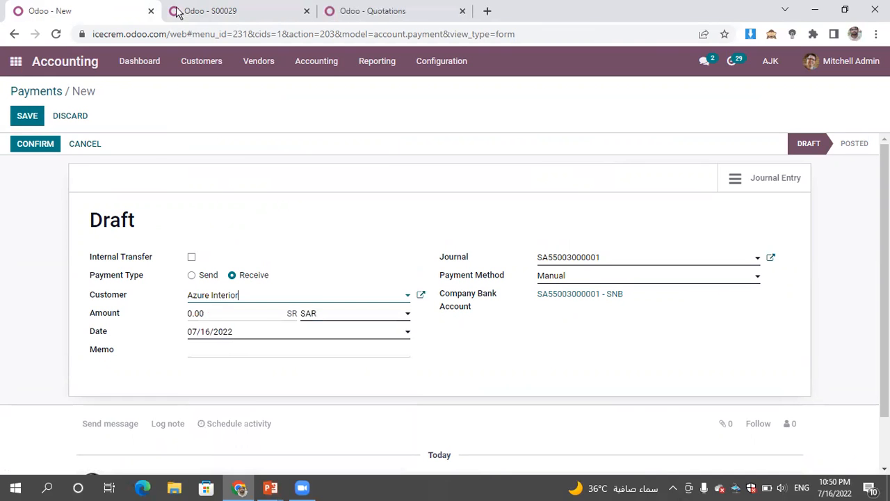
# - In the browser tab showing the sales order, open Accounting's customer invoices and create a new invoice for Azure Interior
pyautogui.click(212, 11)
pyautogui.click(15, 61)
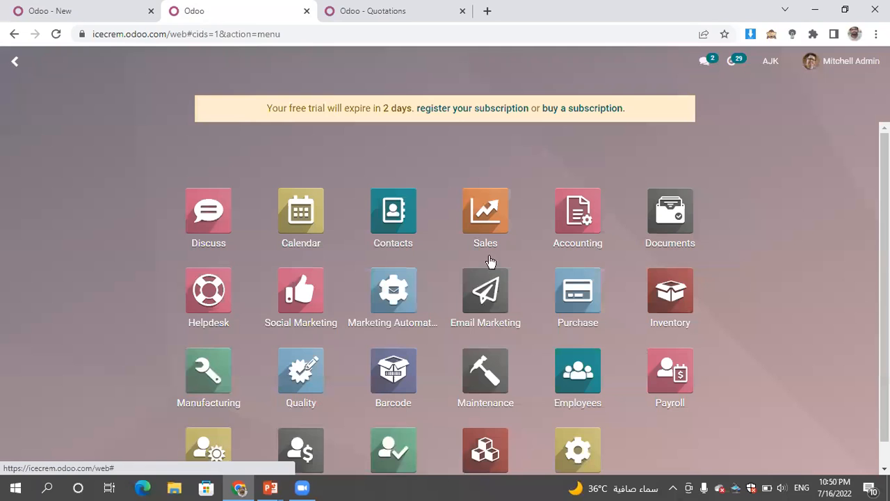
pyautogui.click(587, 211)
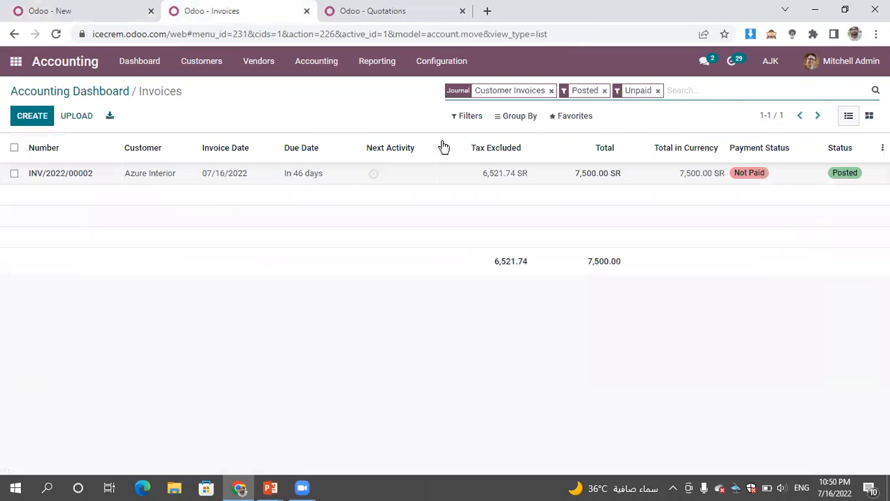
pyautogui.click(40, 121)
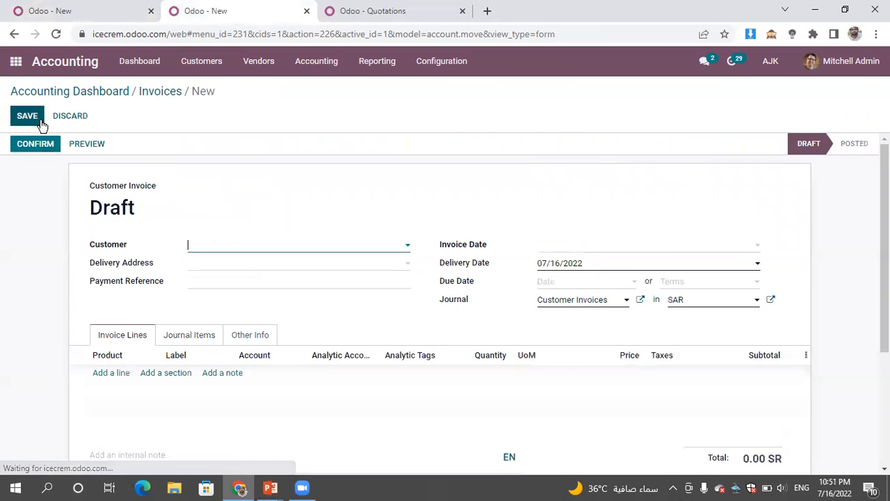
pyautogui.click(155, 99)
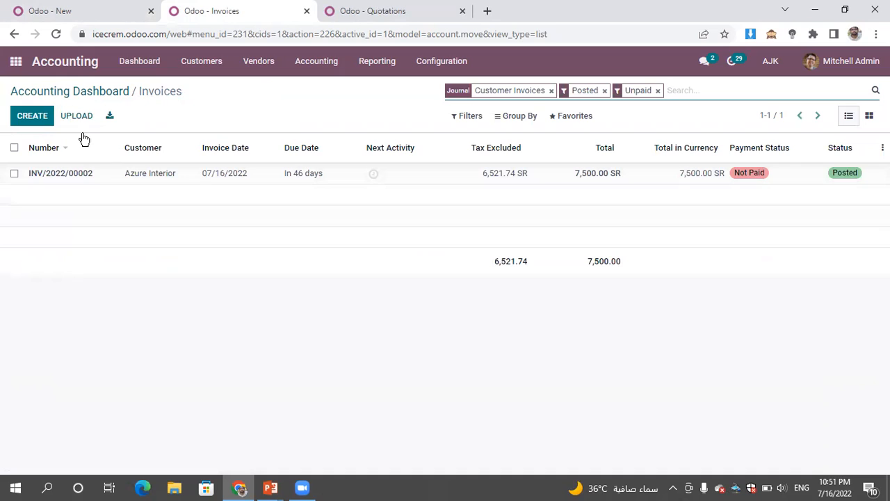
pyautogui.click(34, 117)
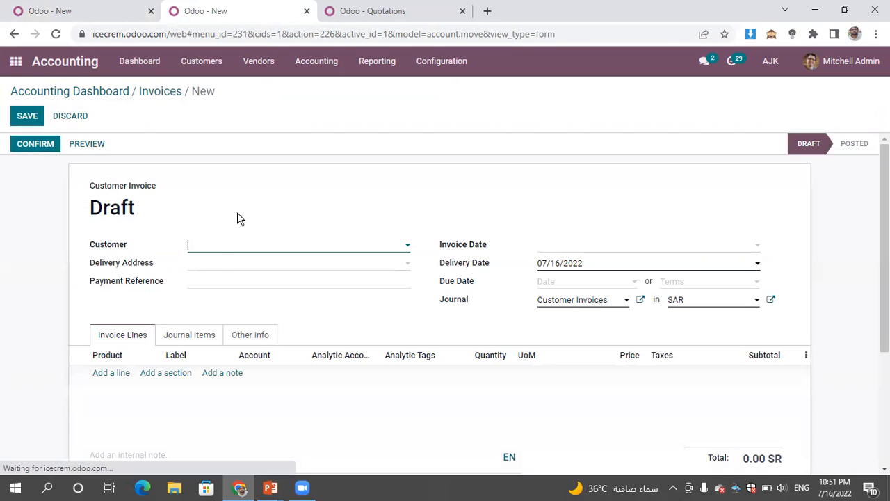
pyautogui.click(216, 249)
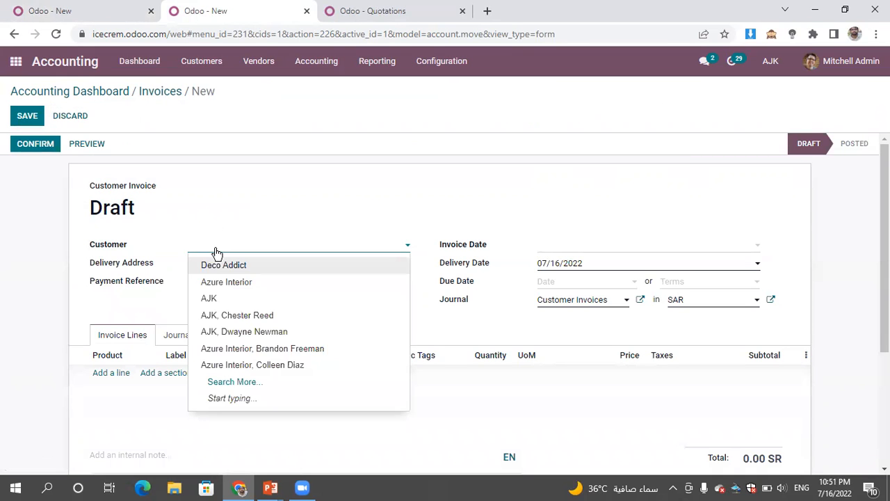
pyautogui.click(226, 283)
# - Add a Consultancy line to the invoice with quantity 1500 and price 3
pyautogui.click(112, 394)
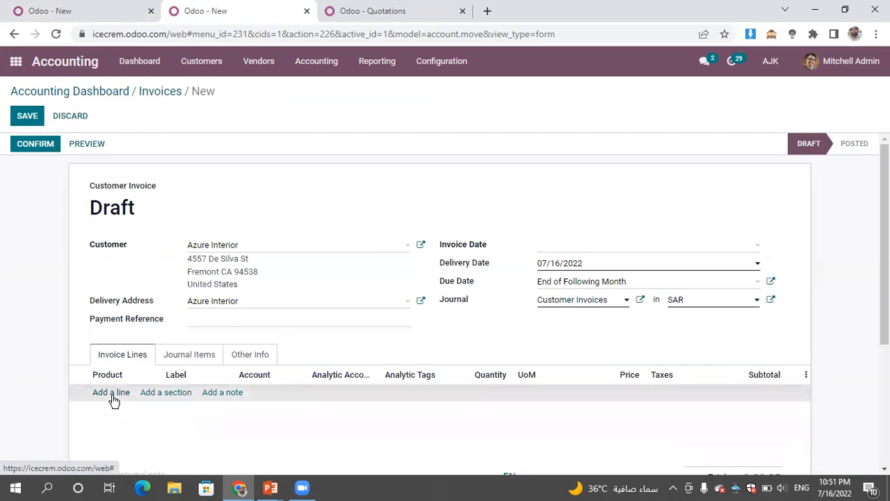
pyautogui.click(114, 401)
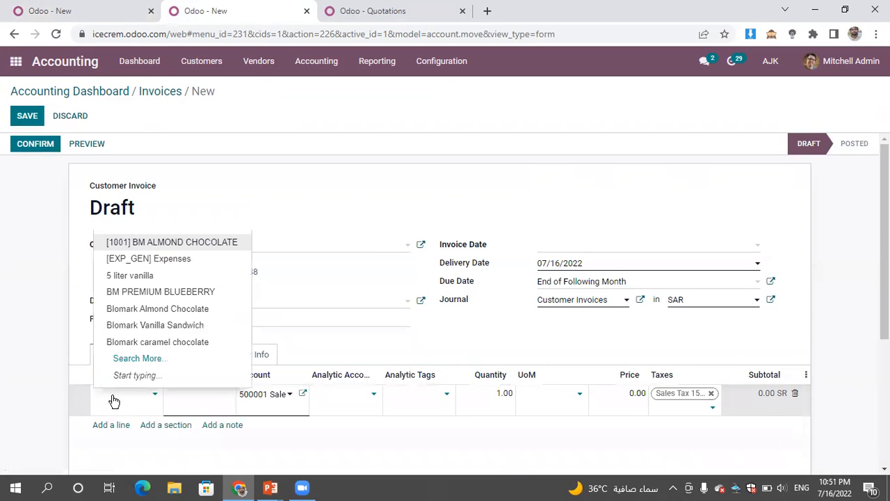
pyautogui.write('consul')
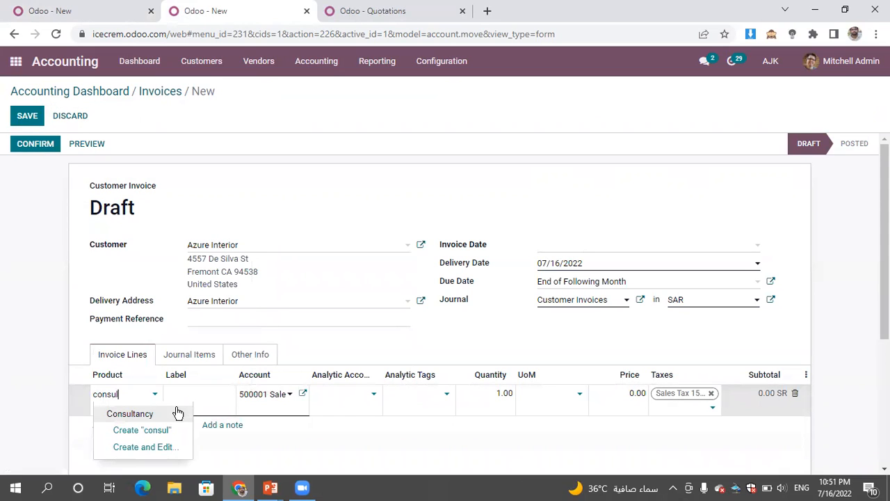
pyautogui.click(178, 415)
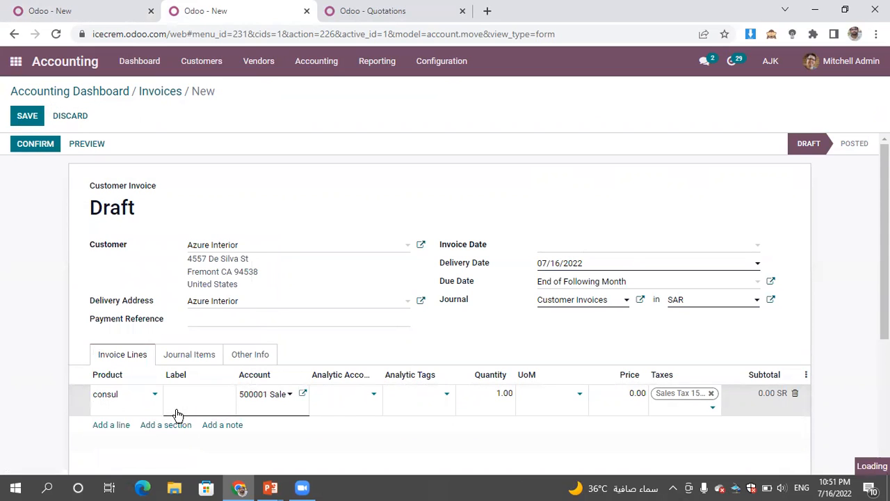
pyautogui.click(492, 394)
pyautogui.write('15')
pyautogui.press('Tab')
pyautogui.press('Tab')
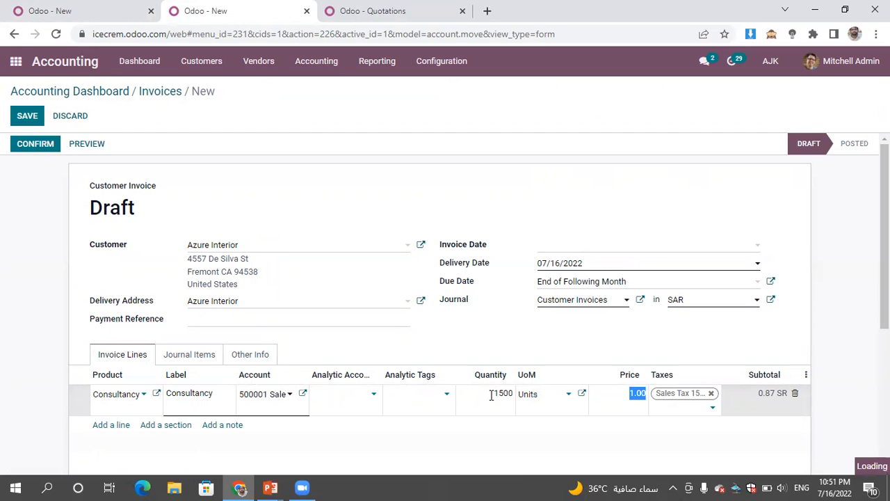
pyautogui.write('3')
pyautogui.click(608, 218)
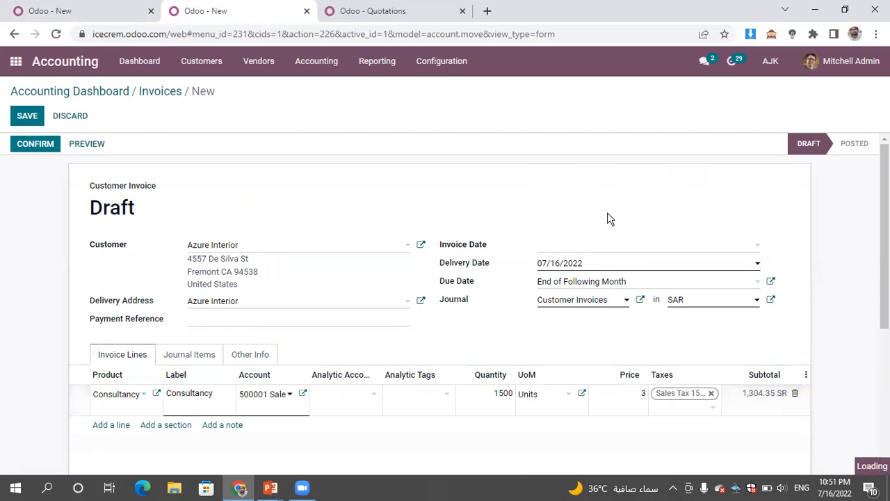
# - Confirm and save the second Azure Interior invoice and return to the invoice list
pyautogui.click(30, 146)
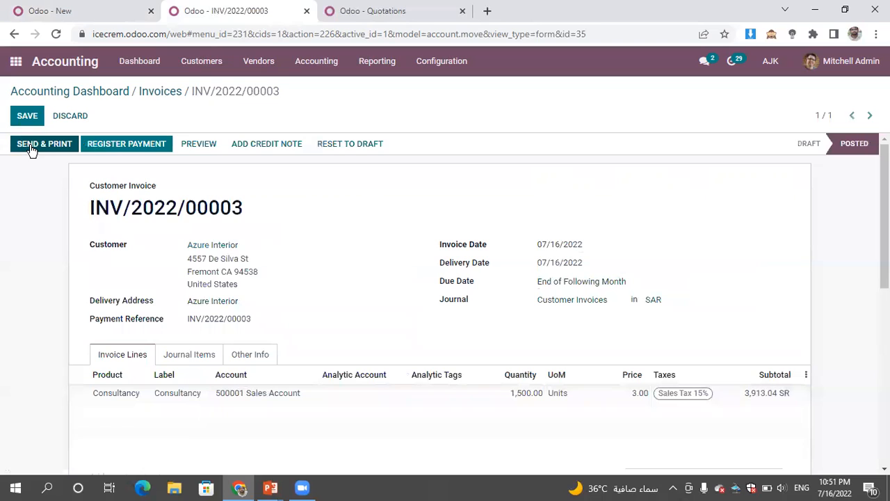
pyautogui.click(28, 115)
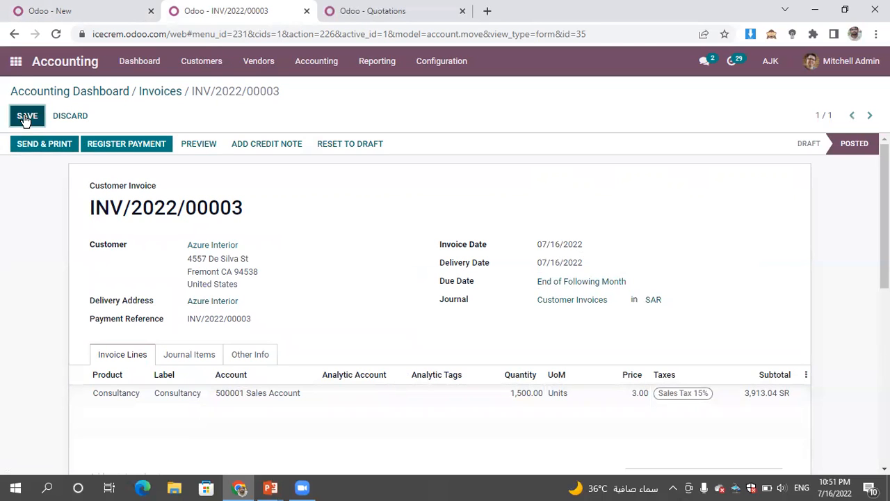
pyautogui.click(161, 91)
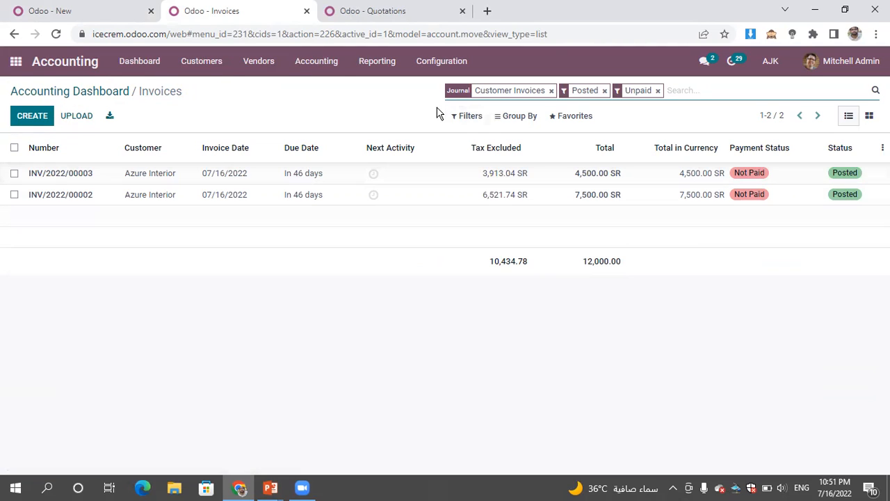
pyautogui.click(209, 62)
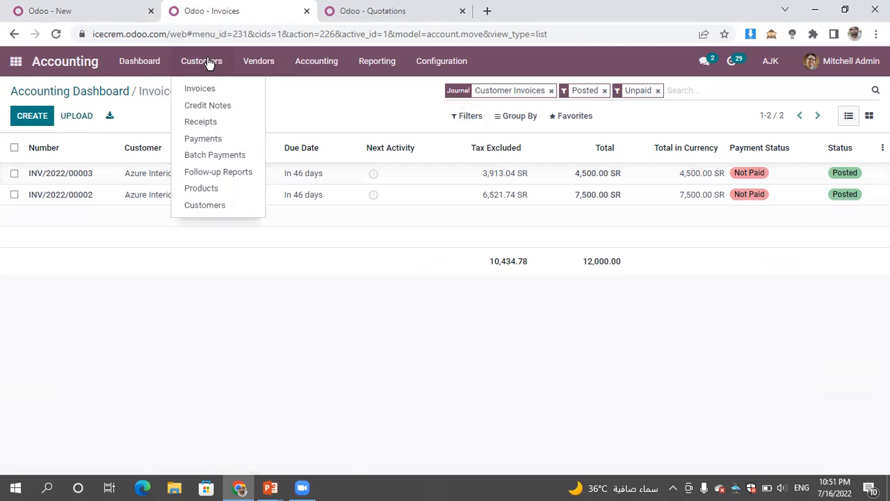
pyautogui.click(216, 122)
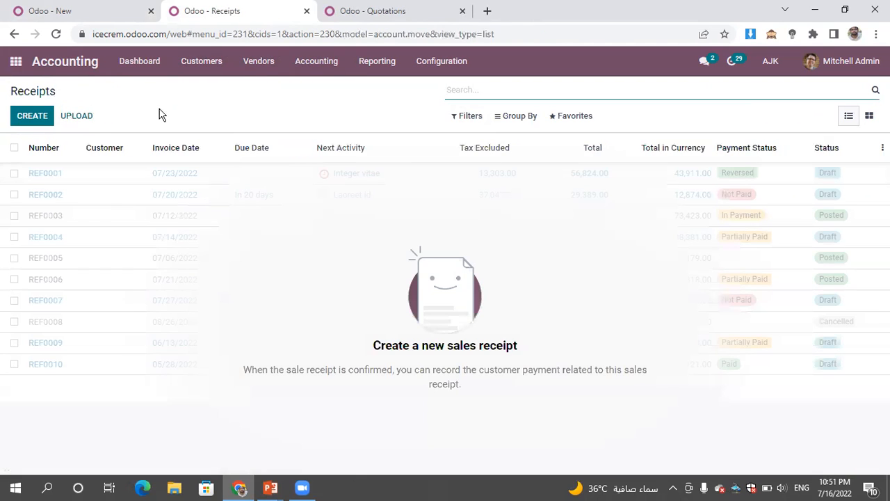
pyautogui.click(21, 124)
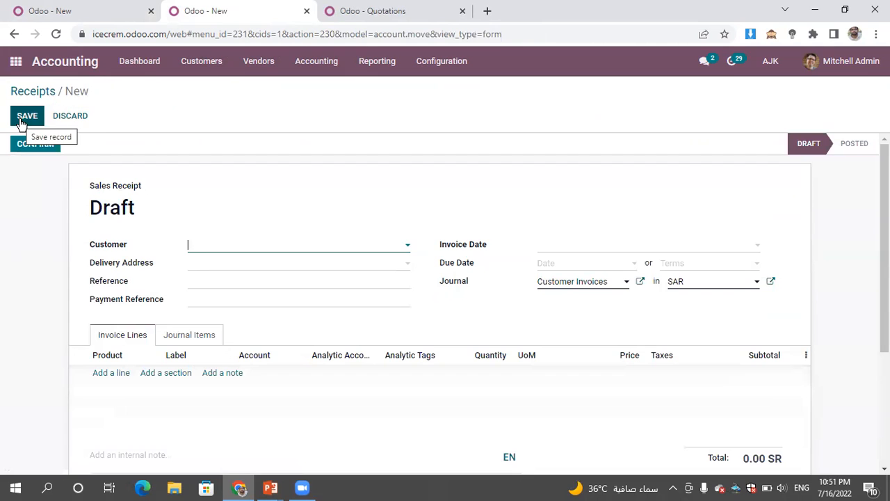
pyautogui.click(68, 116)
# - Create a new customer payment received from Azure Interior with an amount of 12000 SAR
pyautogui.click(201, 64)
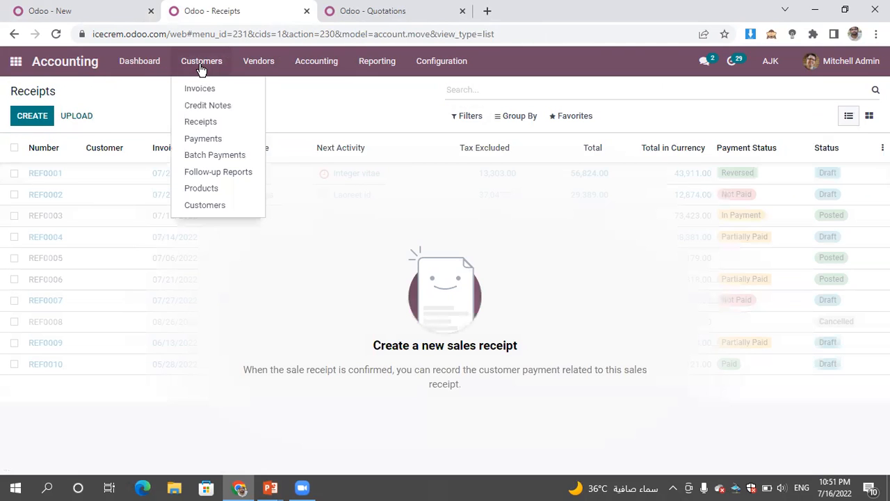
pyautogui.click(204, 142)
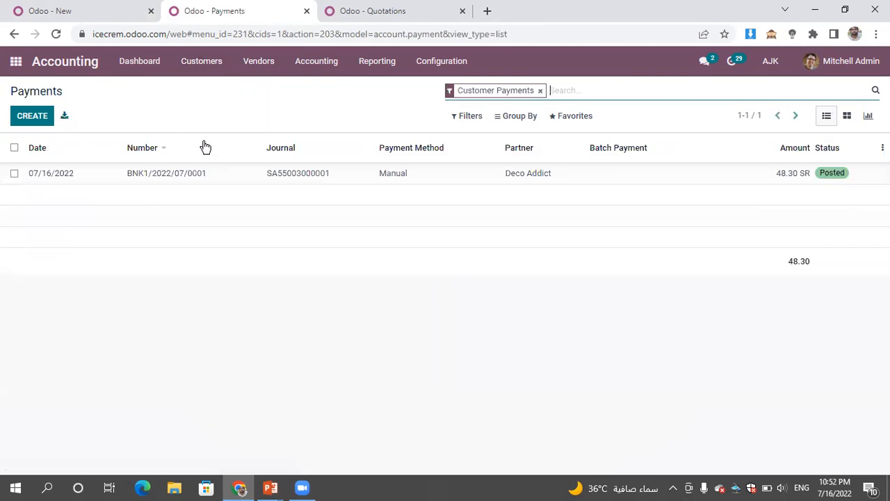
pyautogui.click(43, 119)
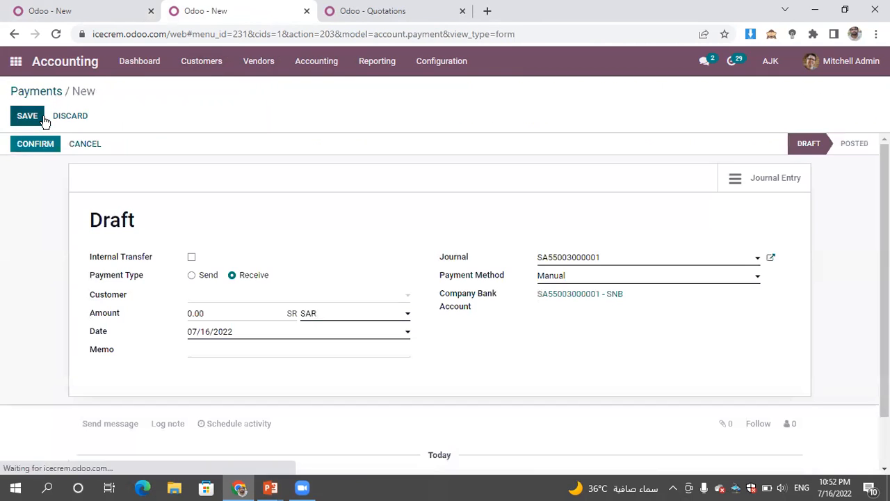
pyautogui.click(241, 300)
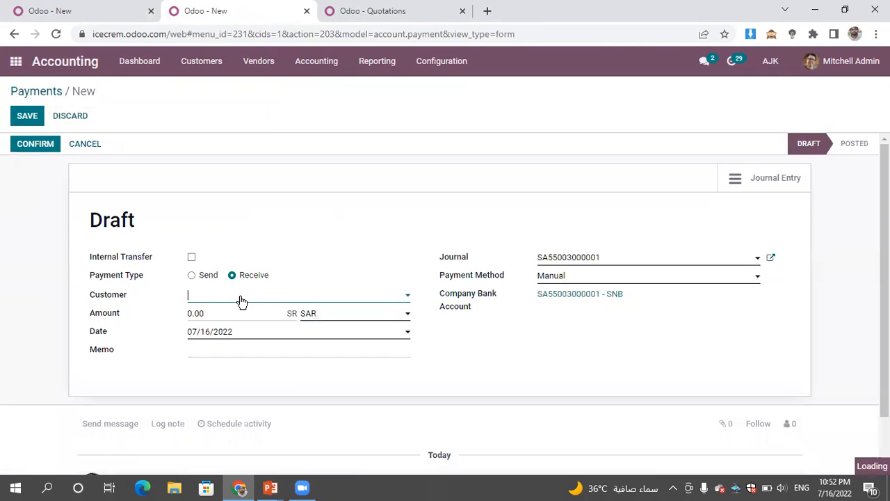
pyautogui.click(238, 332)
pyautogui.click(222, 318)
pyautogui.write('12000')
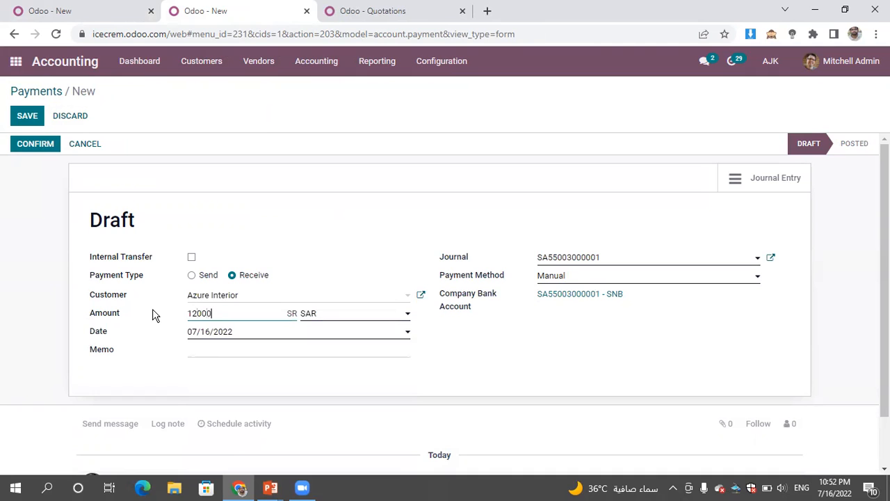
pyautogui.click(301, 255)
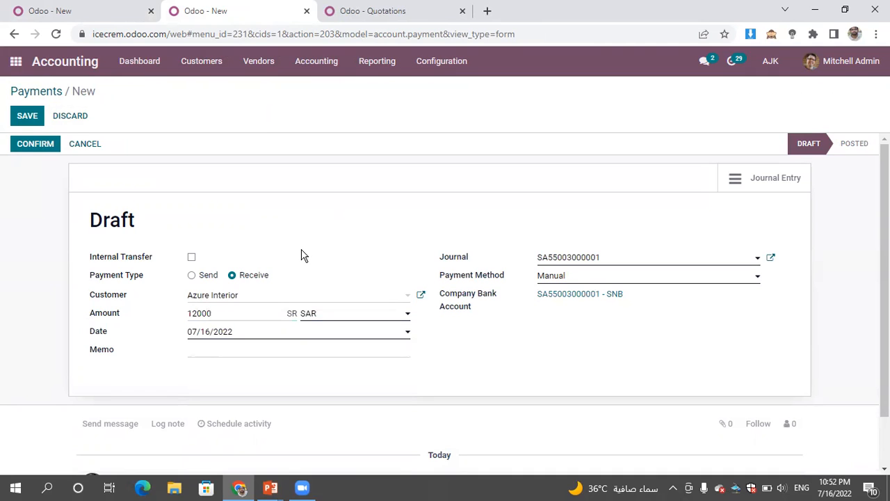
# - Save and confirm the Azure Interior payment and open its payment matching
pyautogui.click(25, 118)
pyautogui.click(46, 144)
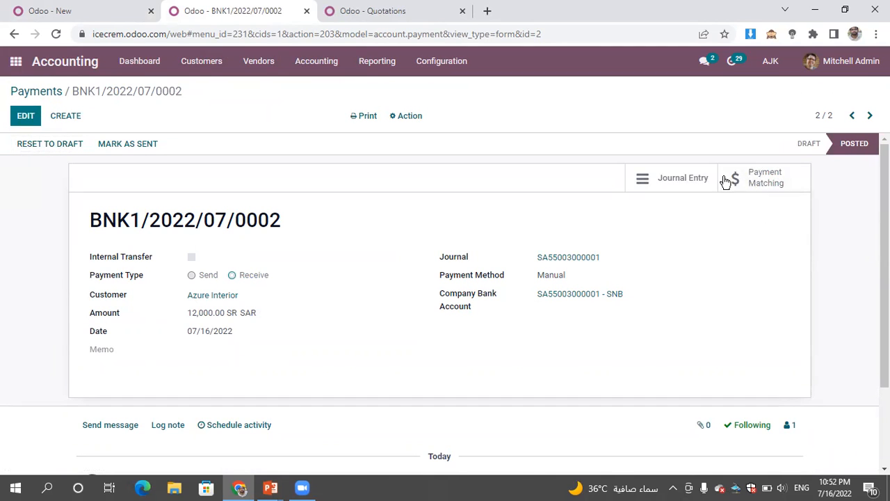
pyautogui.click(772, 189)
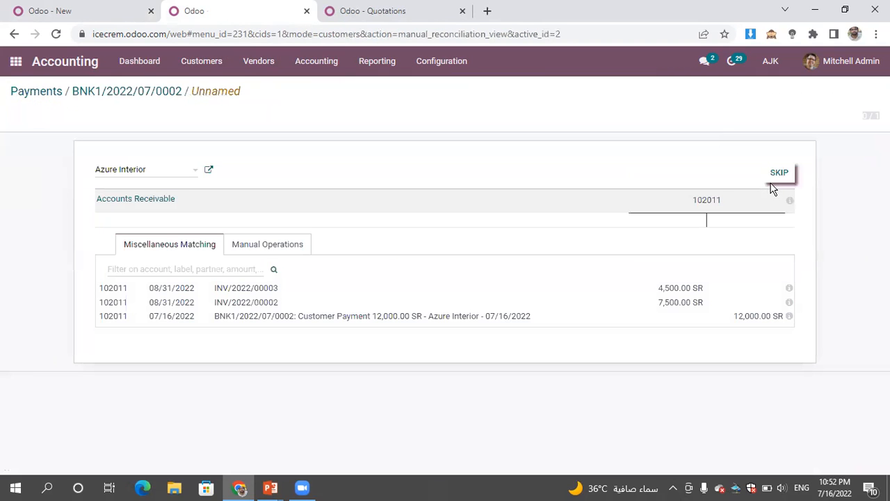
# - Match the 12,000 SR Azure Interior payment against invoices INV/2022/00003 and INV/2022/00002 and reconcile them
pyautogui.click(755, 322)
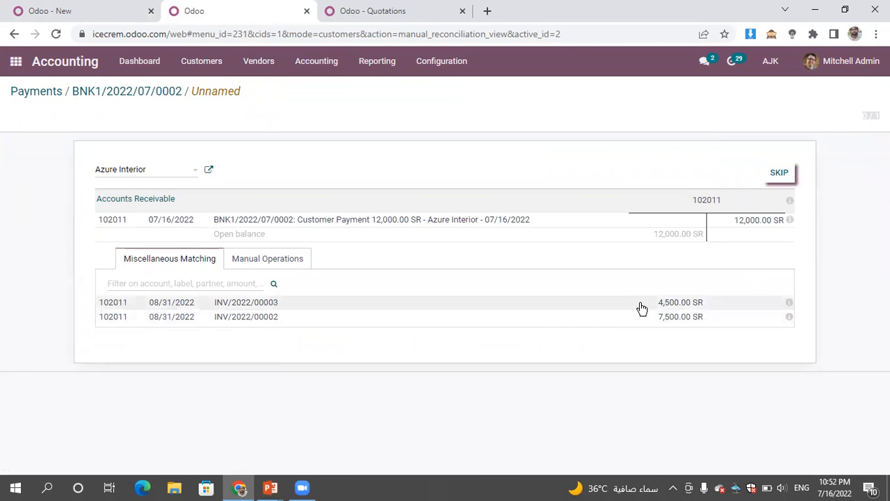
pyautogui.click(641, 309)
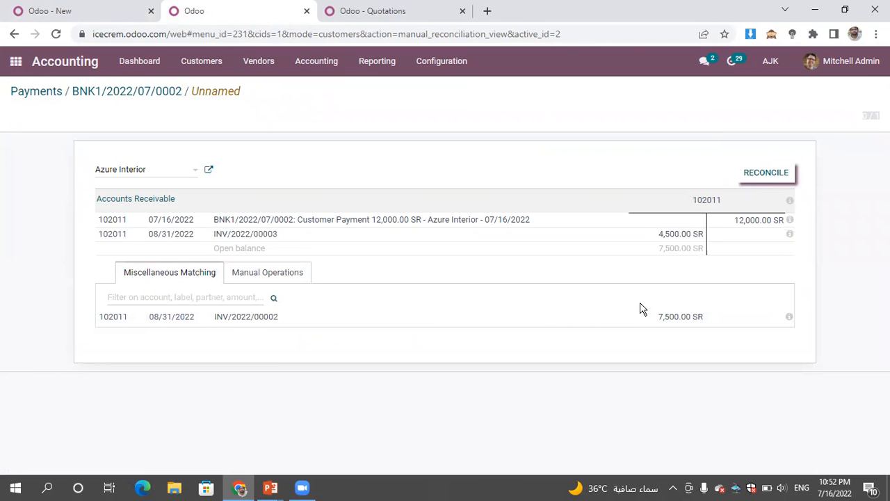
pyautogui.click(639, 318)
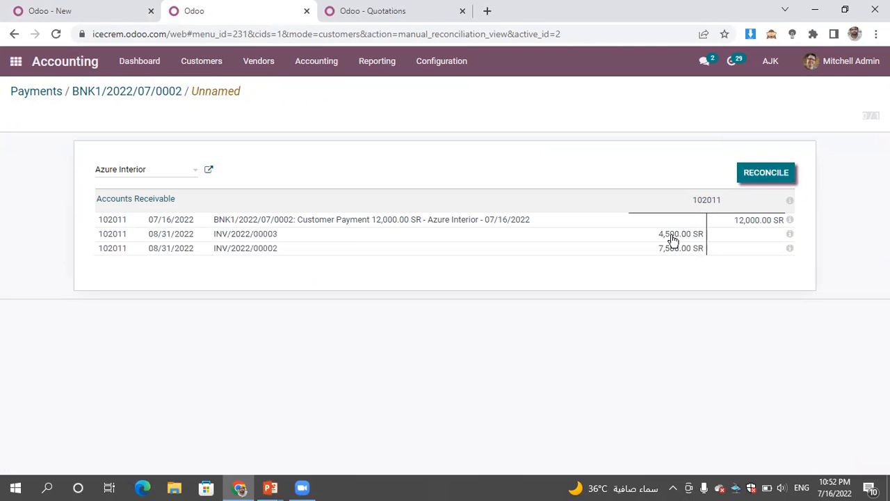
pyautogui.click(763, 174)
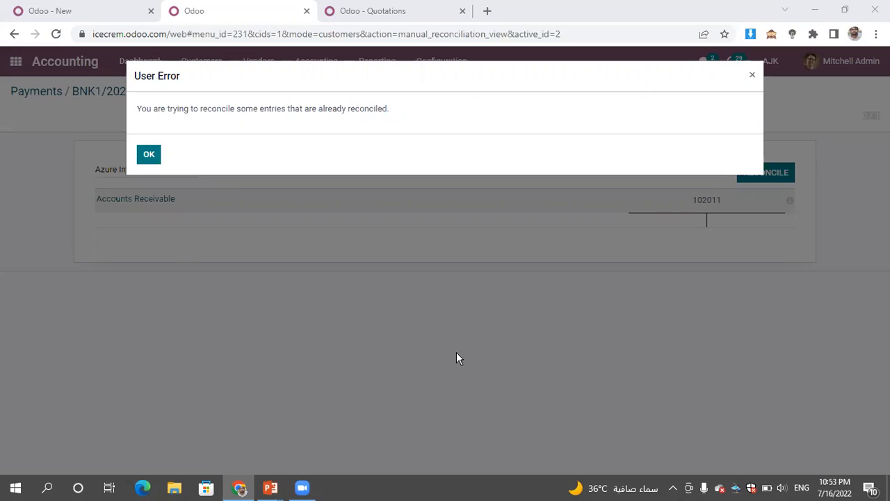
pyautogui.click(149, 155)
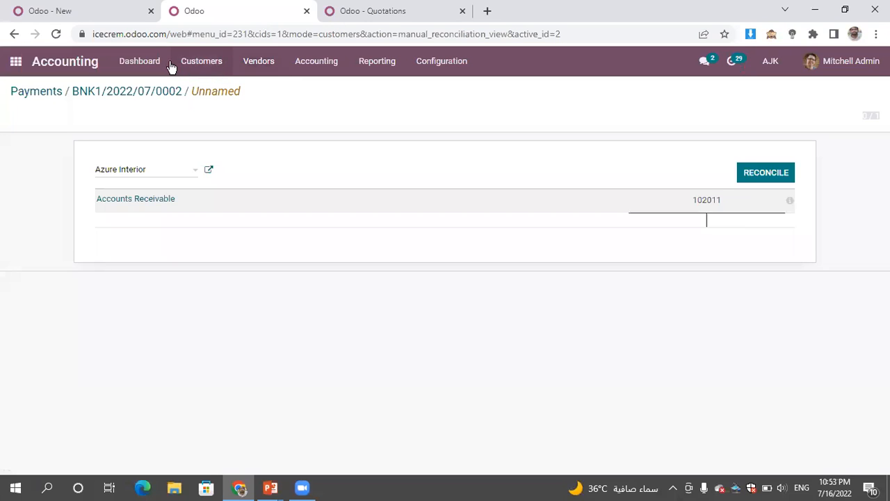
# - Open the customer invoices list from the Accounting dashboard
pyautogui.click(138, 62)
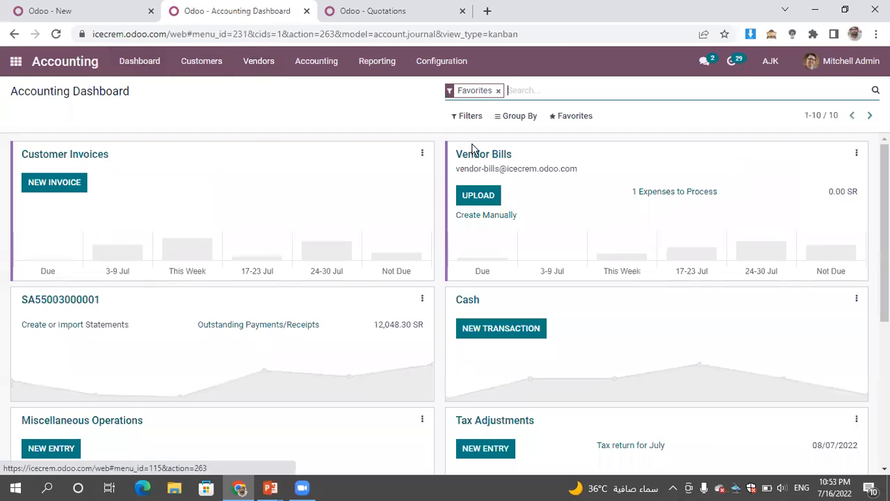
pyautogui.click(82, 153)
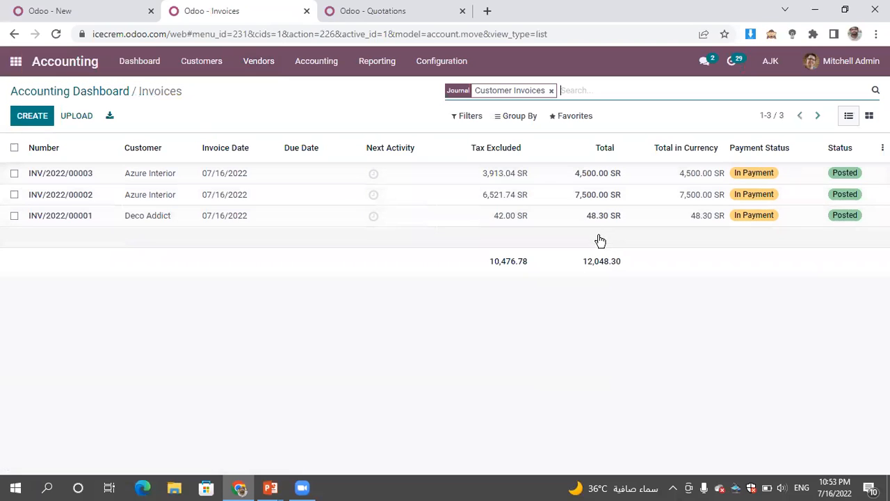
pyautogui.click(614, 96)
pyautogui.write('azure')
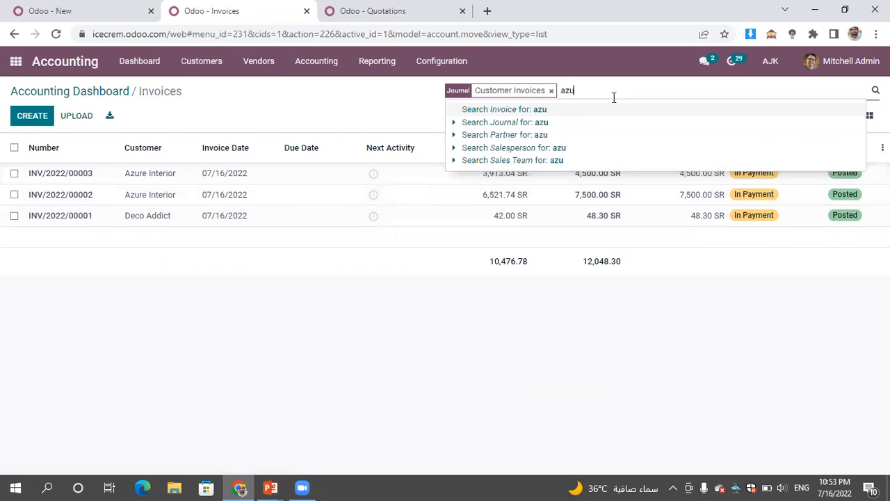
pyautogui.press('BackSpace')
pyautogui.press('BackSpace')
pyautogui.press('BackSpace')
pyautogui.press('BackSpace')
pyautogui.press('BackSpace')
# - Group the customer invoices by Partner, expand the Azure Interior group and open invoice INV/2022/00003
pyautogui.click(521, 118)
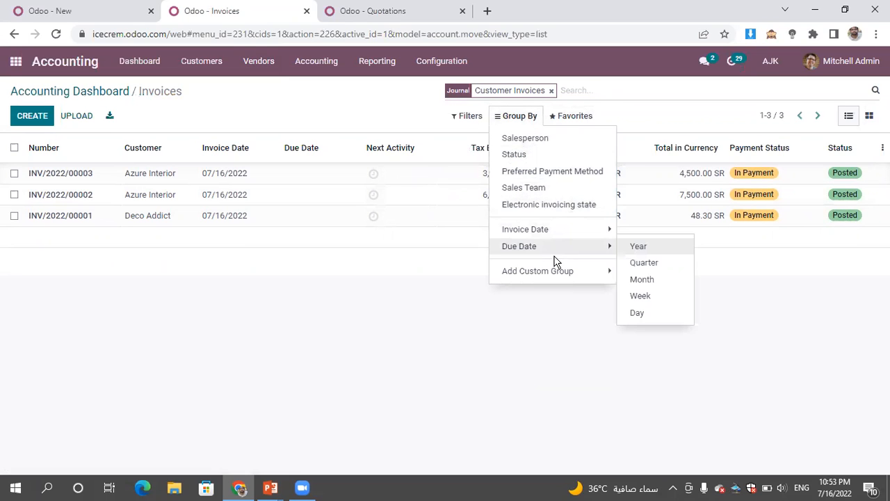
pyautogui.moveTo(557, 278)
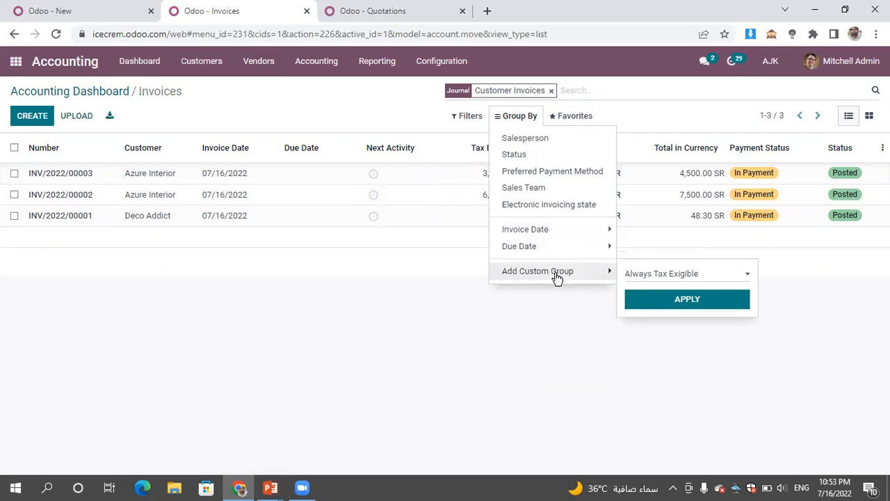
pyautogui.click(688, 279)
pyautogui.press('c')
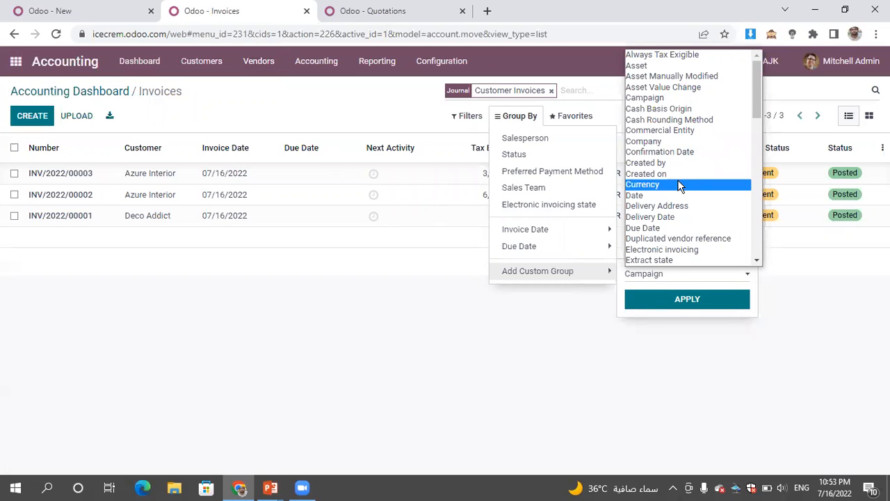
pyautogui.press('p')
pyautogui.press('Return')
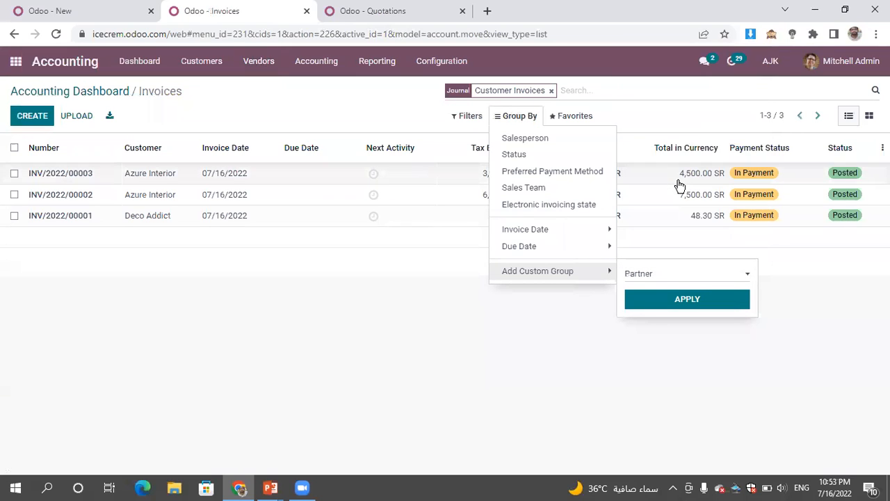
pyautogui.click(723, 308)
pyautogui.moveTo(335, 298); pyautogui.dragTo(75, 173)
pyautogui.click(76, 173)
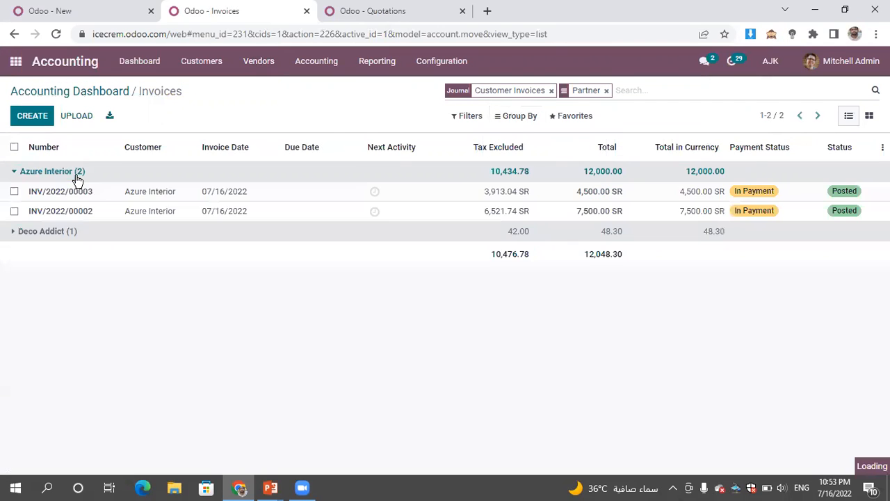
pyautogui.click(796, 197)
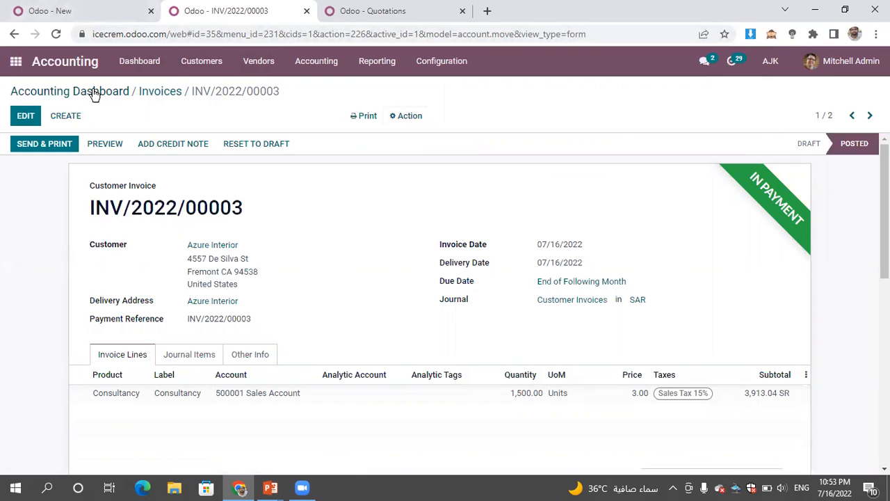
# - Create a new customer invoice for Azure Interior with a Consultancy product line
pyautogui.click(73, 94)
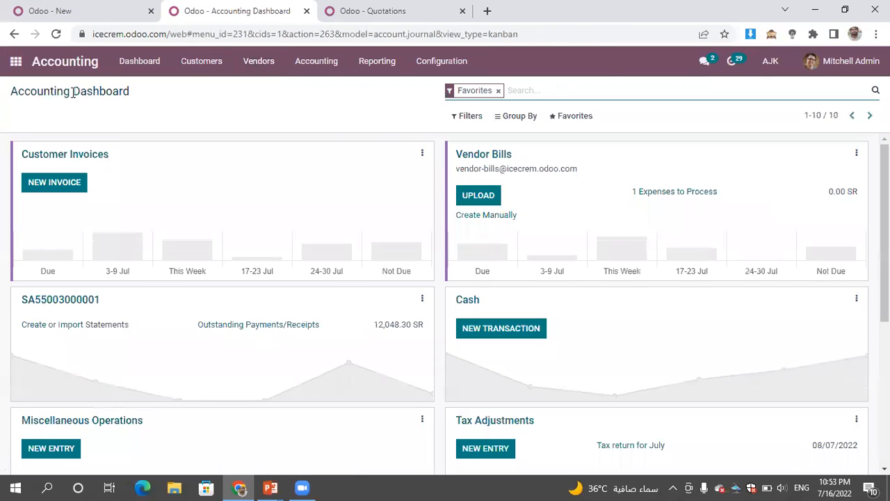
pyautogui.click(54, 182)
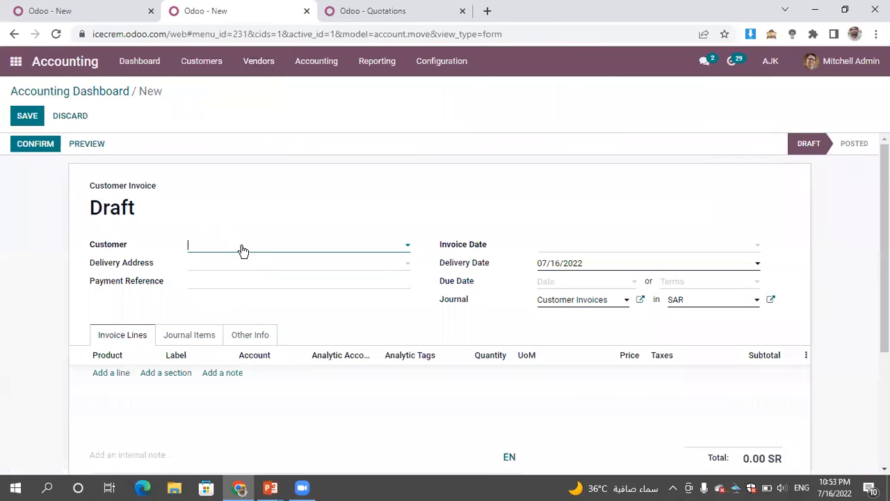
pyautogui.click(244, 250)
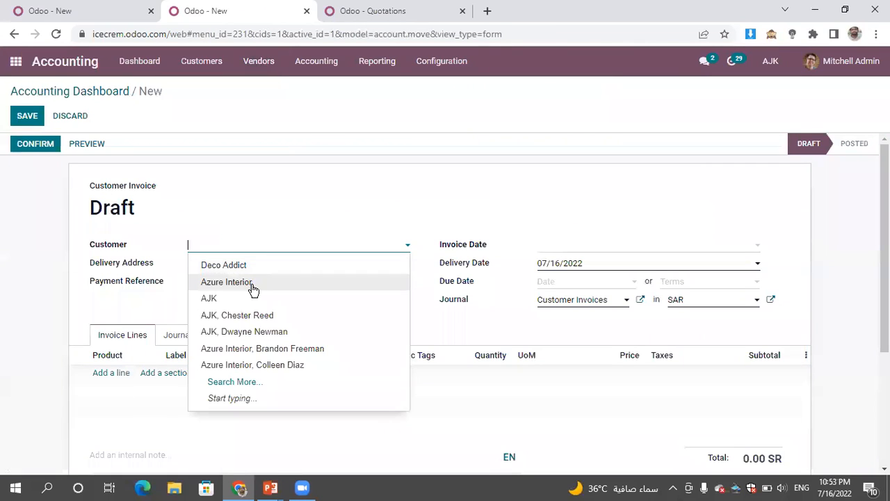
pyautogui.click(254, 291)
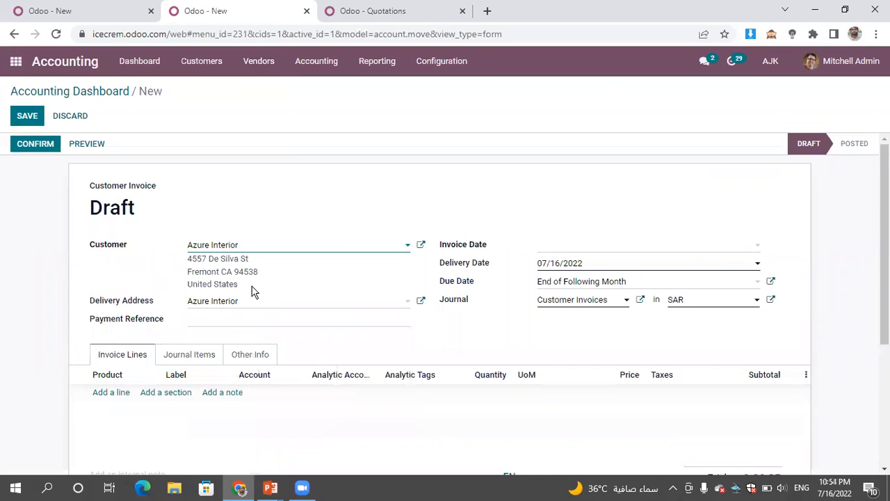
pyautogui.click(112, 397)
pyautogui.click(113, 396)
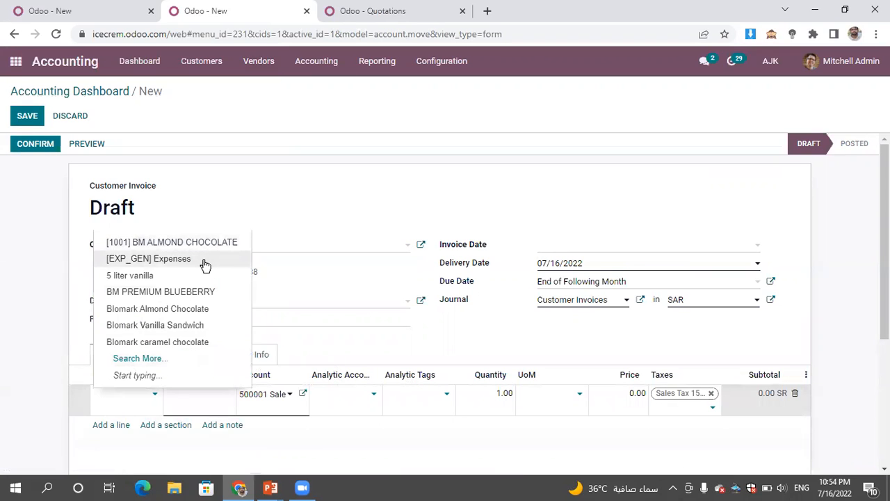
pyautogui.write('cons')
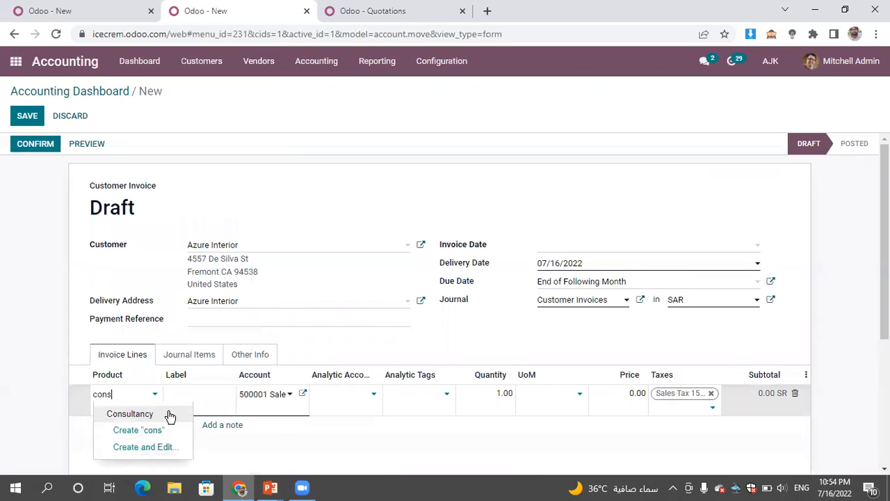
pyautogui.click(130, 414)
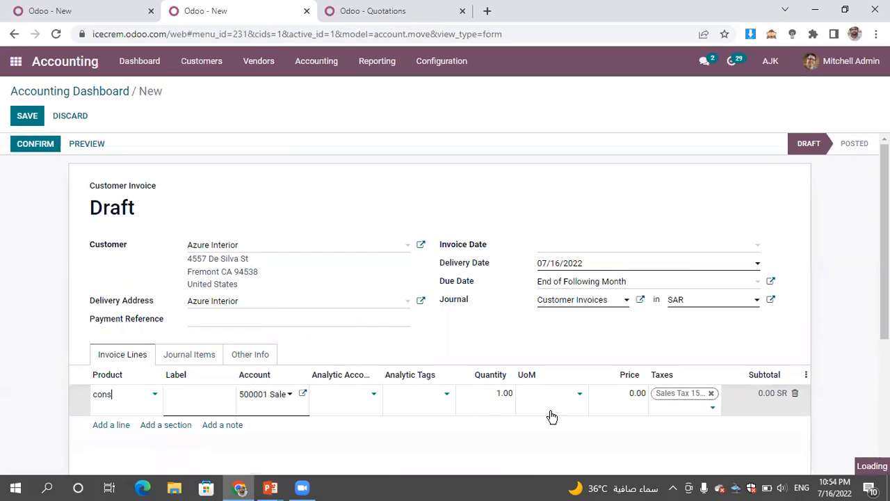
# - Change the draft invoice's customer to Deco Addict and set the Consultancy line to price 4 and quantity 1800
pyautogui.click(257, 247)
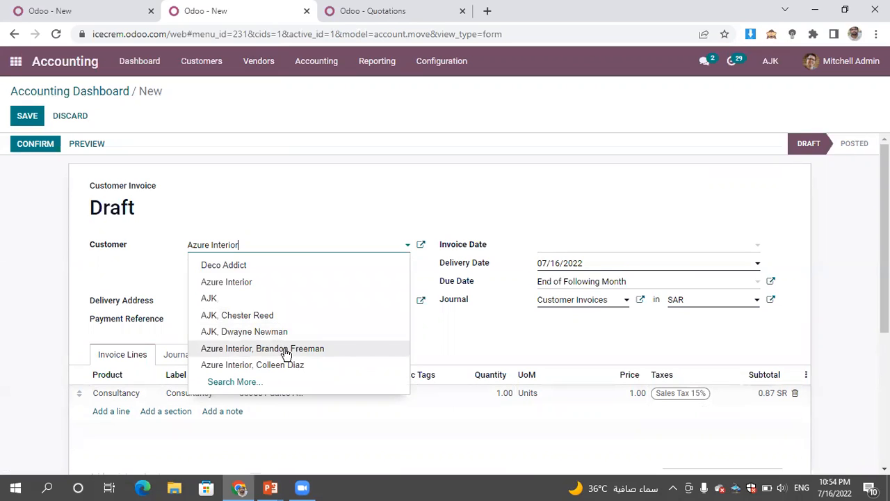
pyautogui.click(302, 265)
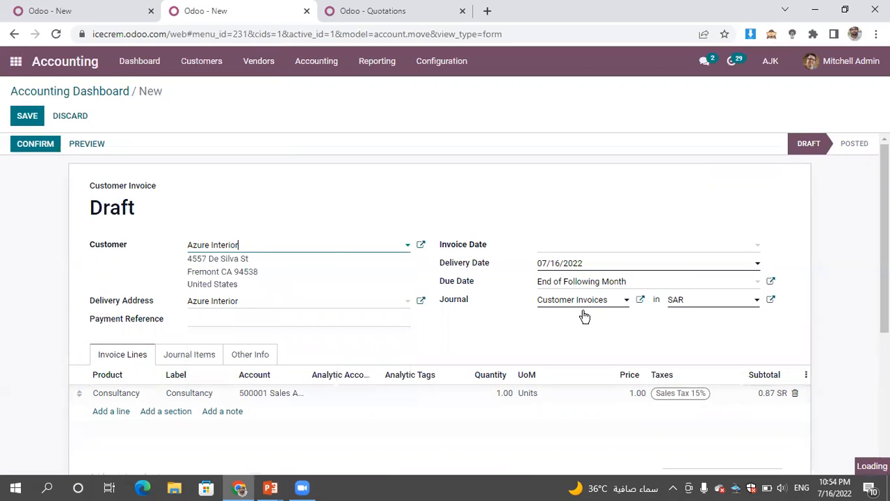
pyautogui.click(592, 394)
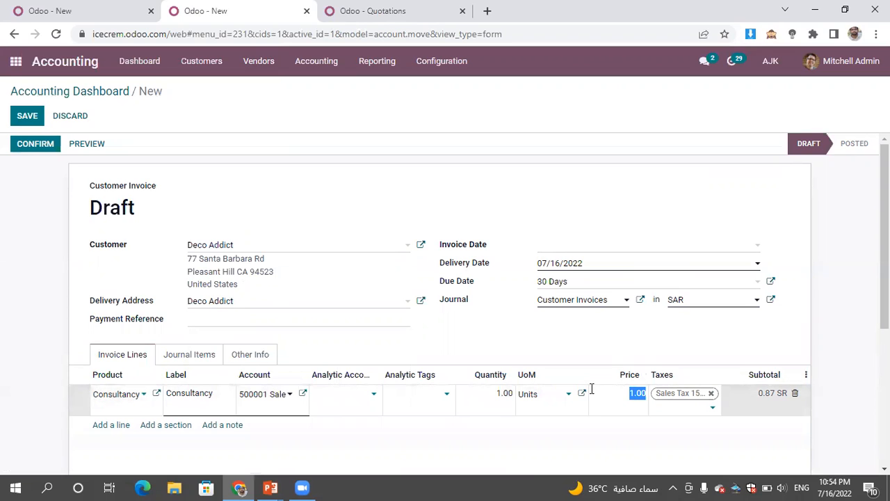
pyautogui.write('4')
pyautogui.click(489, 393)
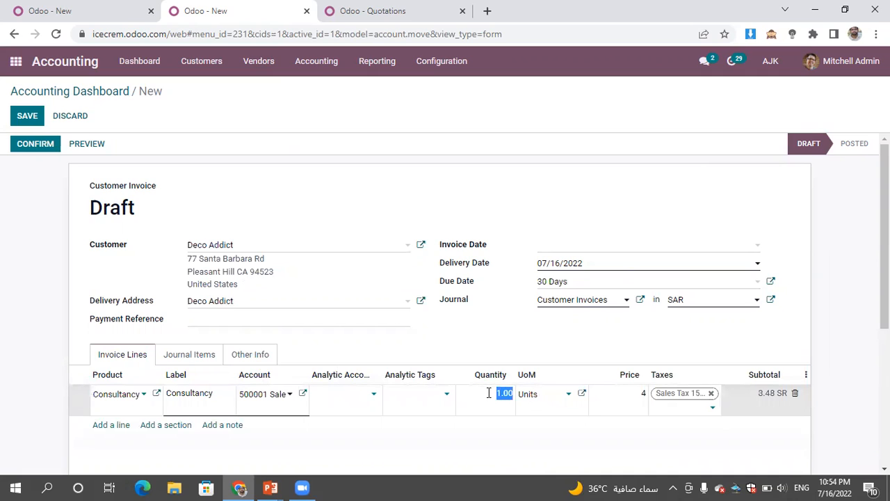
pyautogui.write('1')
# - Confirm the Deco Addict invoice, check its total and amount due, and save it
pyautogui.click(35, 146)
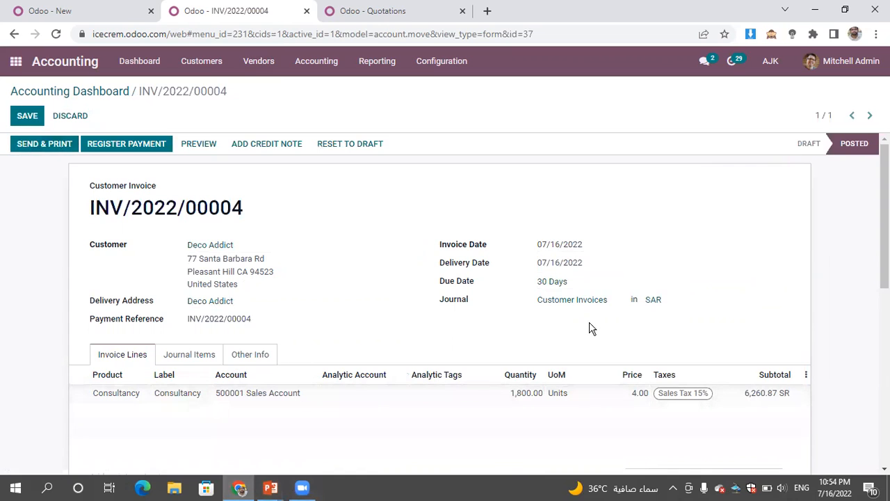
pyautogui.scroll(-5, 445, 299)
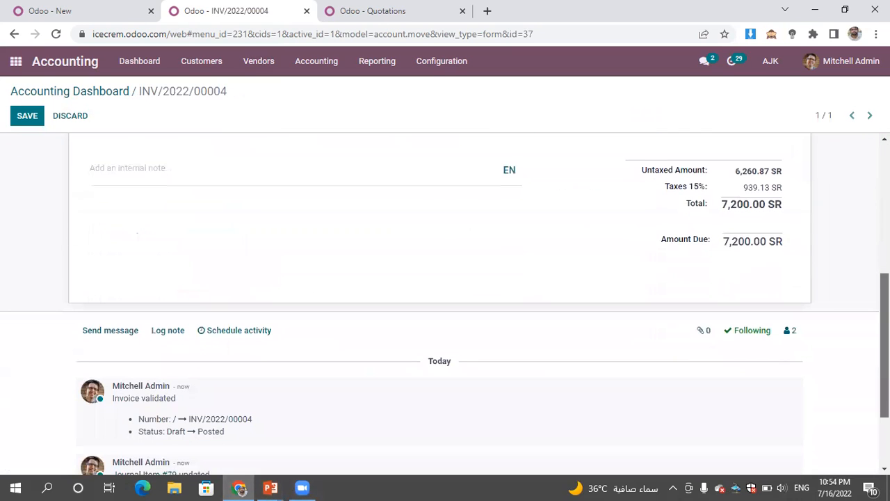
pyautogui.scroll(5, 809, 185)
pyautogui.click(43, 119)
# - Start a new statement for the bank journal from the Accounting dashboard
pyautogui.click(159, 66)
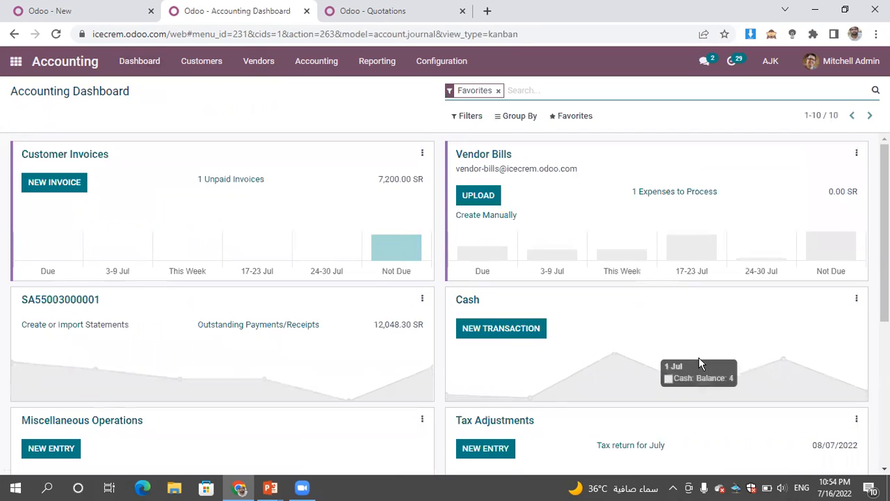
pyautogui.click(31, 327)
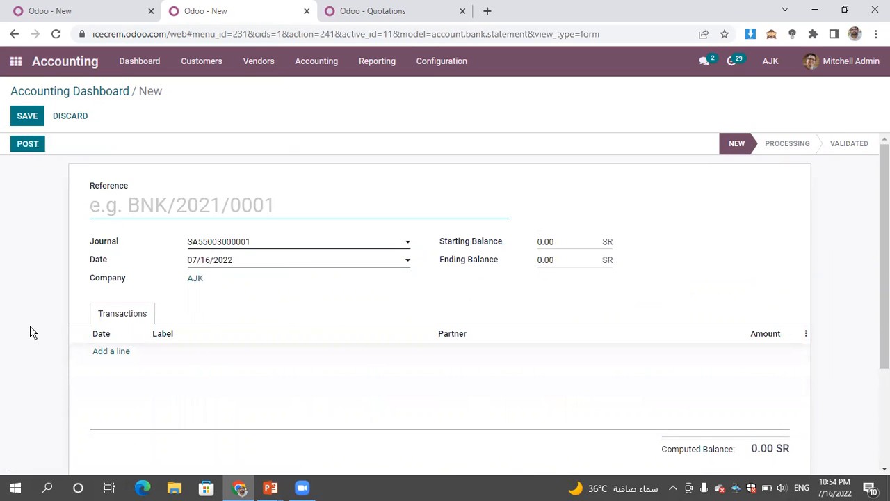
# - Open the customer invoices list in the first browser tab and return to the new bank statement
pyautogui.click(390, 11)
pyautogui.click(101, 11)
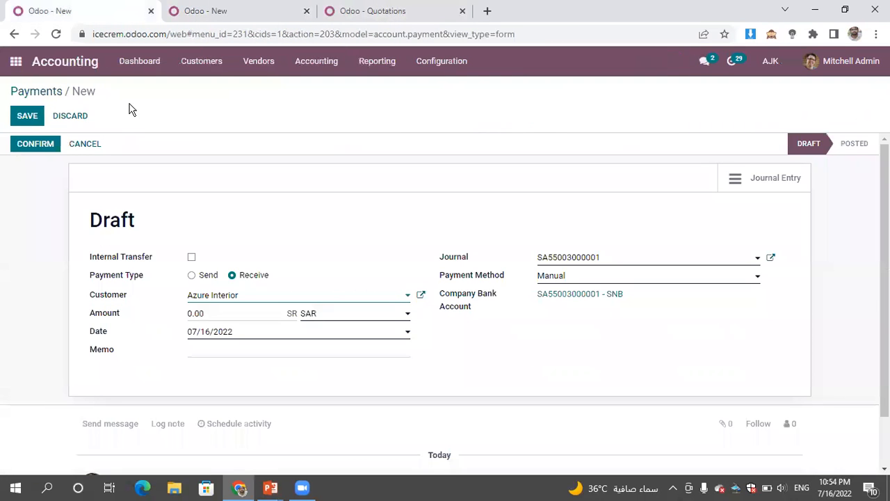
pyautogui.click(139, 71)
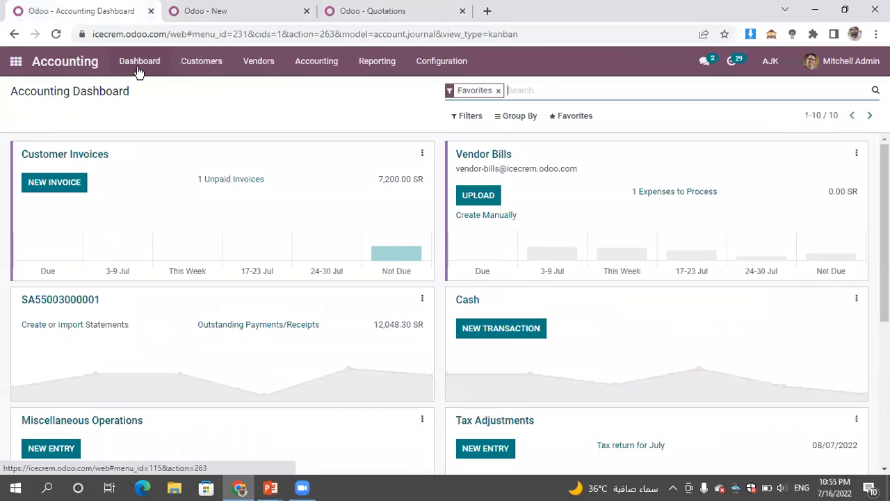
pyautogui.click(248, 11)
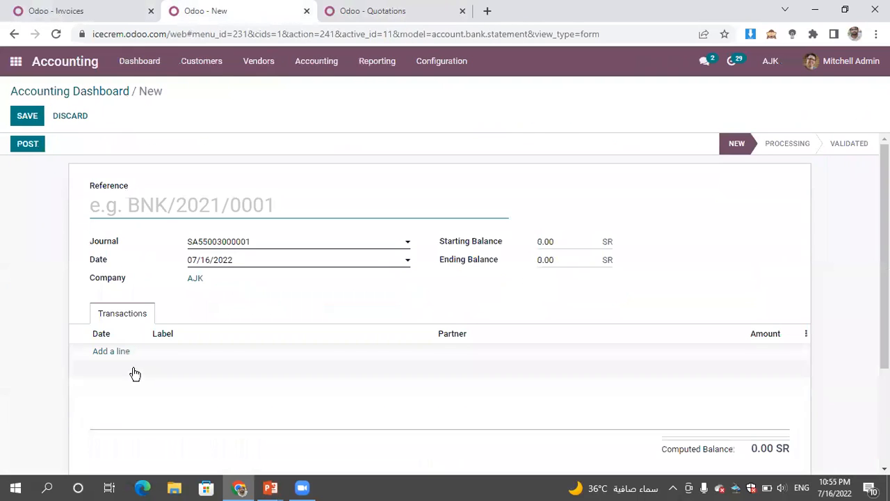
# - Add a bank statement transaction labelled receipt for partner Deco Addict with an amount of 7200
pyautogui.click(118, 352)
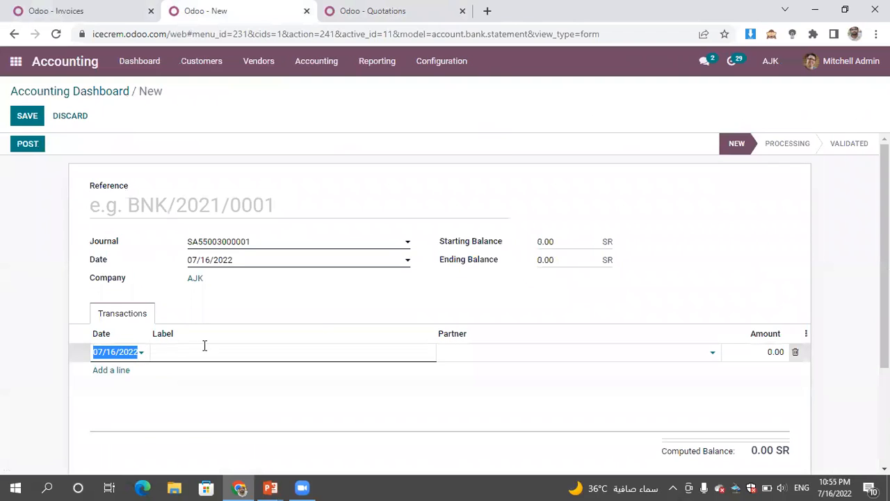
pyautogui.click(206, 353)
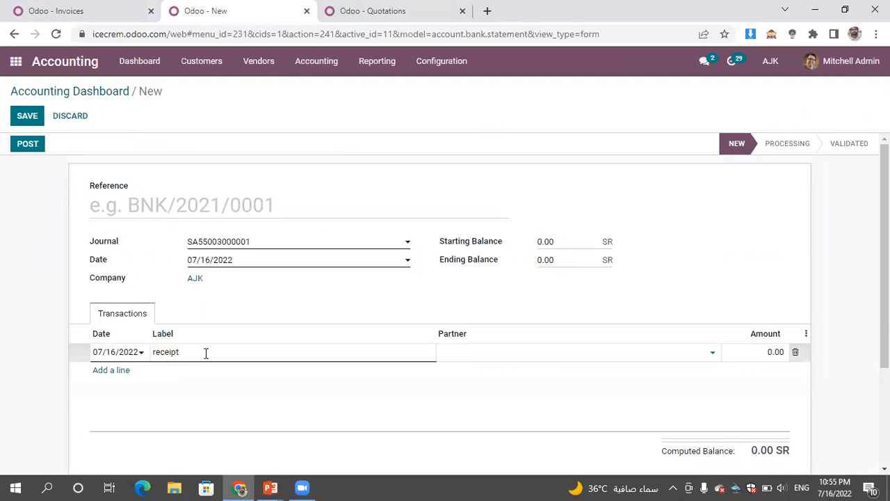
pyautogui.write('dec')
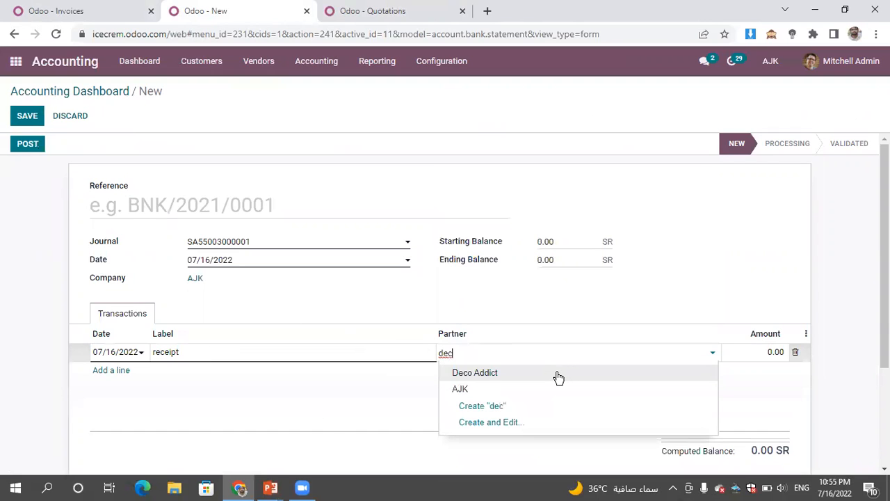
pyautogui.click(558, 377)
pyautogui.write('72')
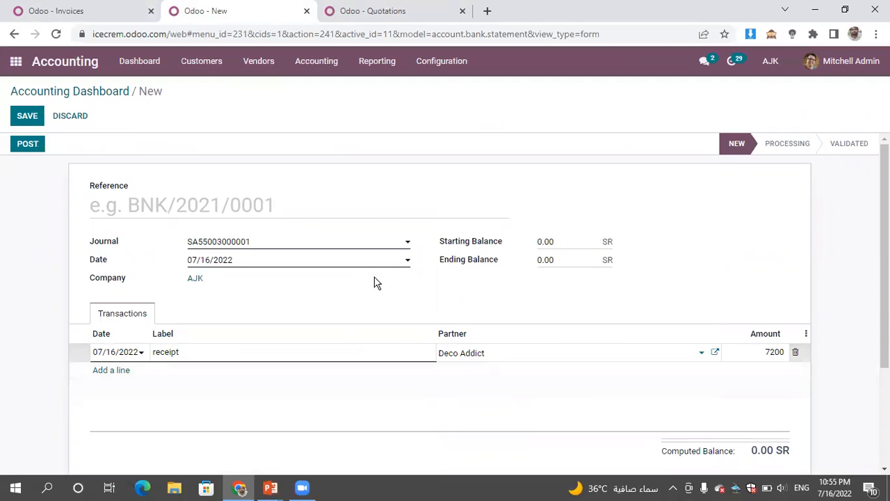
# - Set the statement's ending balance to 7200, then save and post the statement
pyautogui.click(590, 260)
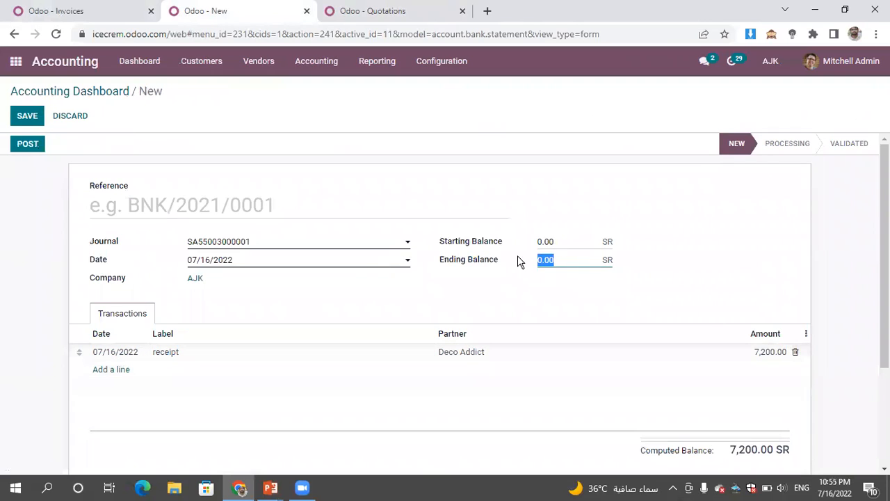
pyautogui.write('7200')
pyautogui.click(31, 118)
pyautogui.click(30, 148)
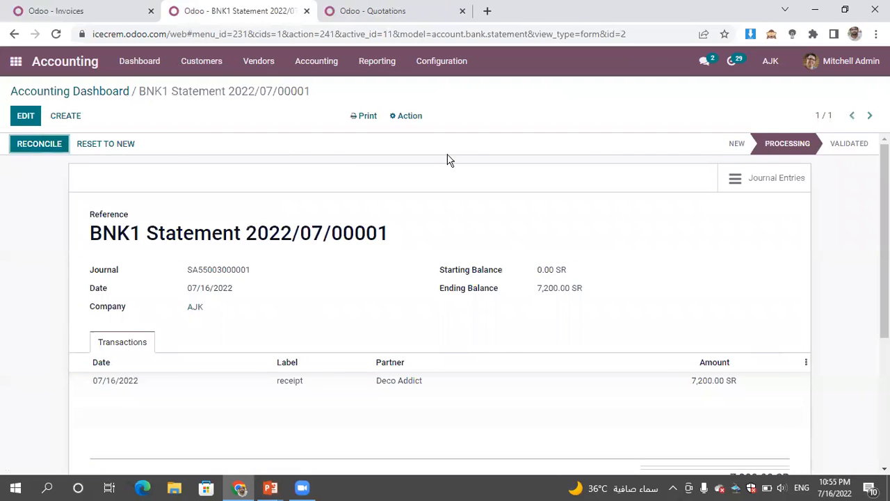
# - Reconcile the Deco Addict receipt with invoice INV/2022/00004, validate the match and close the statement
pyautogui.click(40, 149)
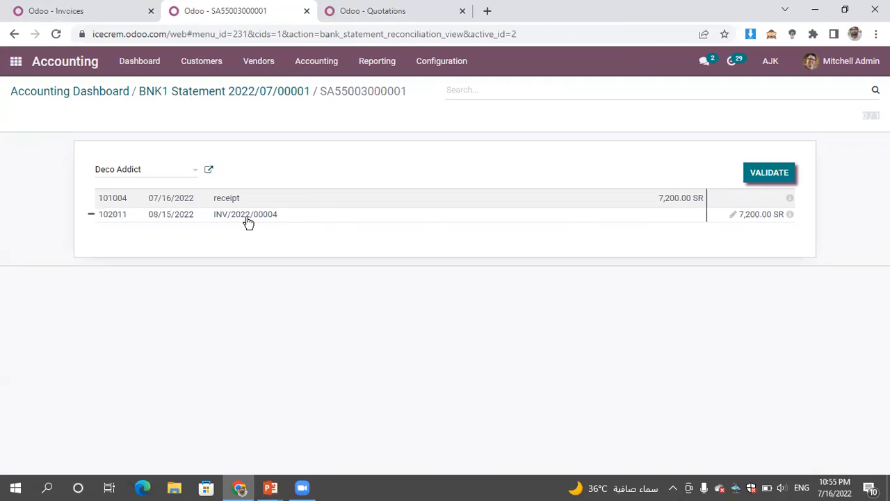
pyautogui.click(776, 179)
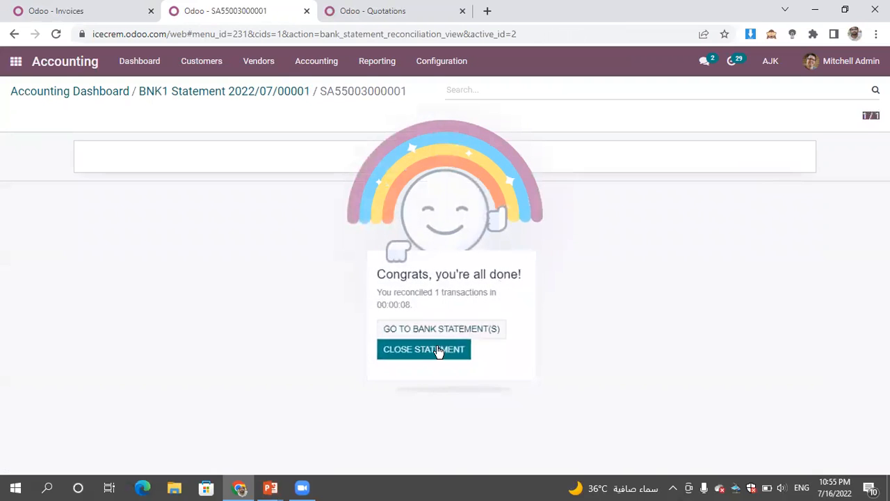
pyautogui.click(418, 354)
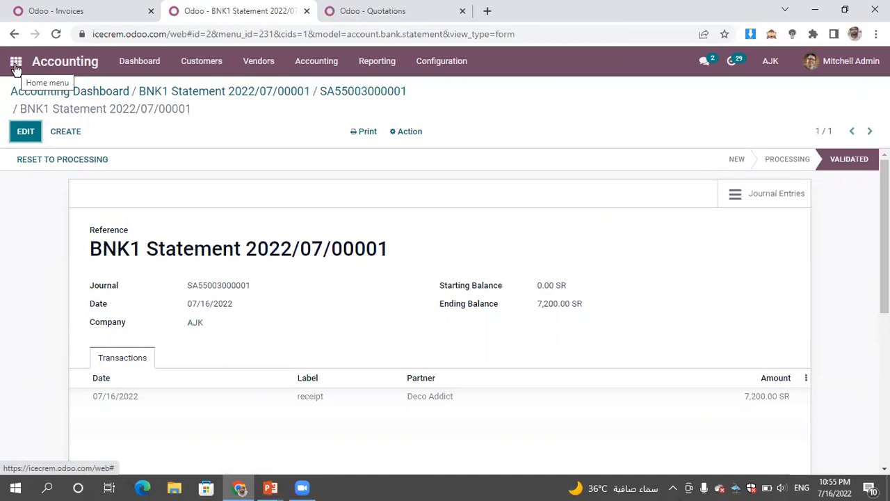
# - Switch to the PowerPoint slide show, view the slide on Purchases integration with Inventory and Accounting, and return to the browser
pyautogui.click(271, 487)
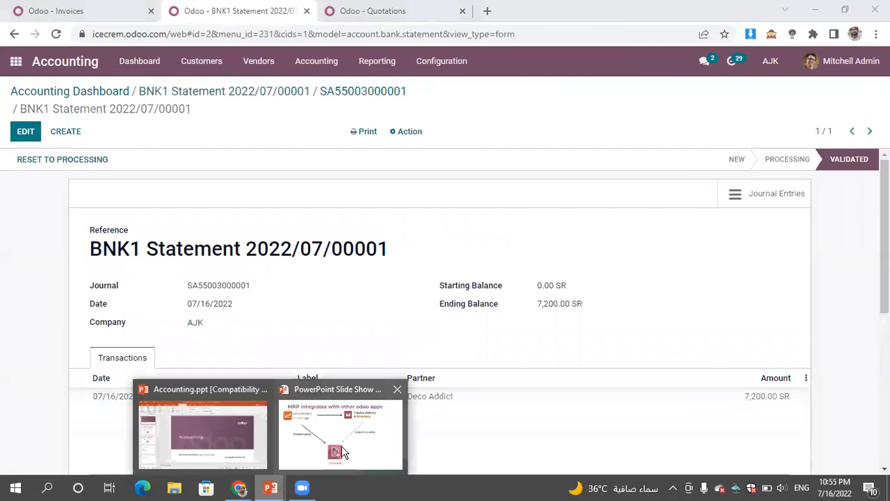
pyautogui.click(341, 446)
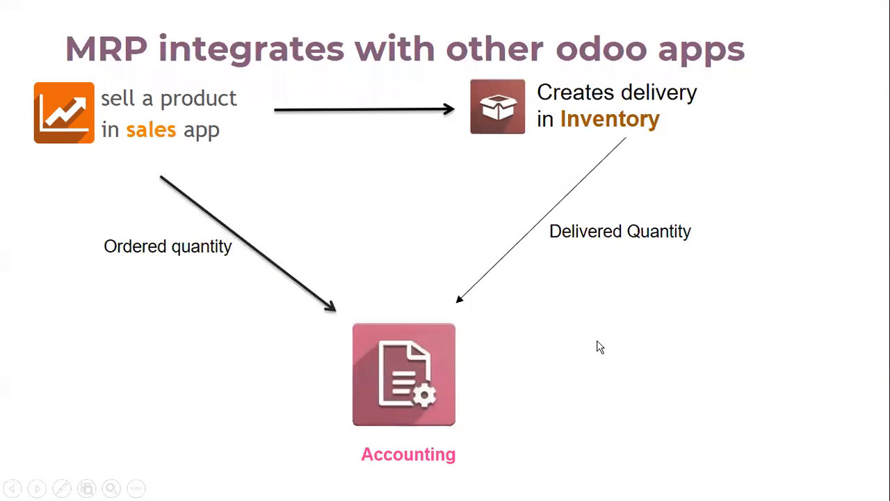
pyautogui.click(600, 347)
pyautogui.press('Left')
pyautogui.press('Left')
pyautogui.press('Left')
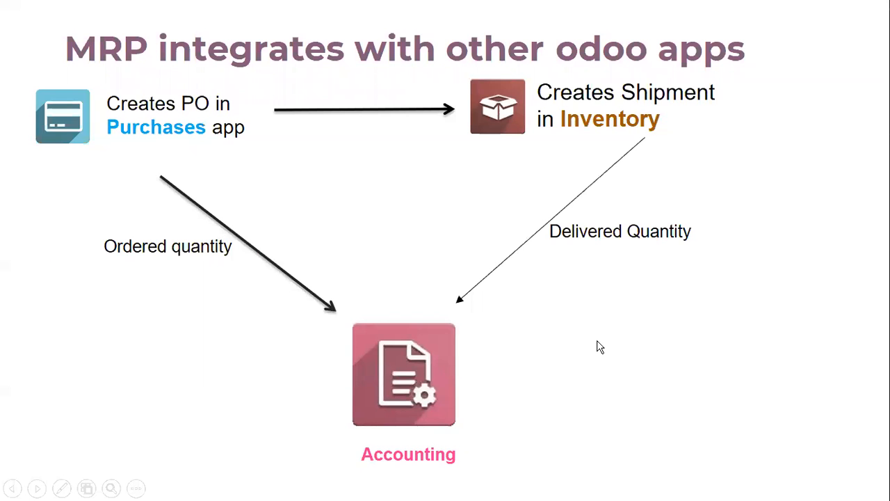
pyautogui.press('Right')
pyautogui.press('super')
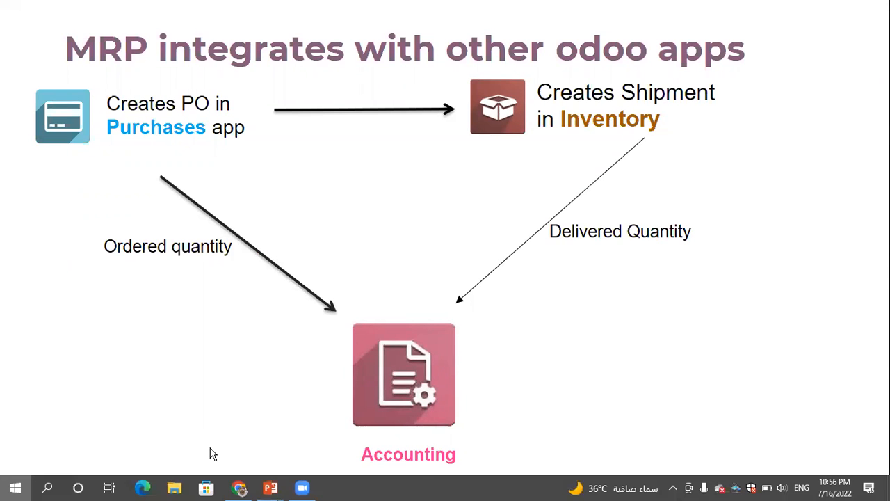
pyautogui.click(240, 489)
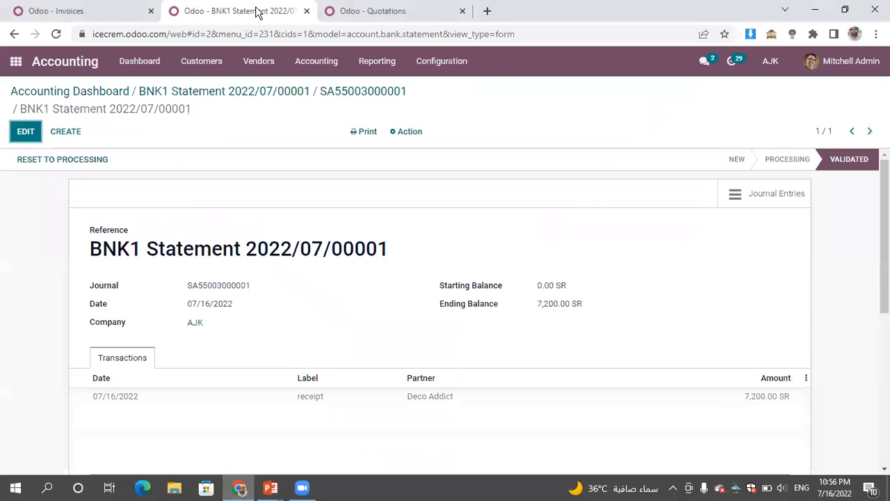
# - Open the Purchase app in the first browser tab and start a new request for quotation
pyautogui.click(96, 12)
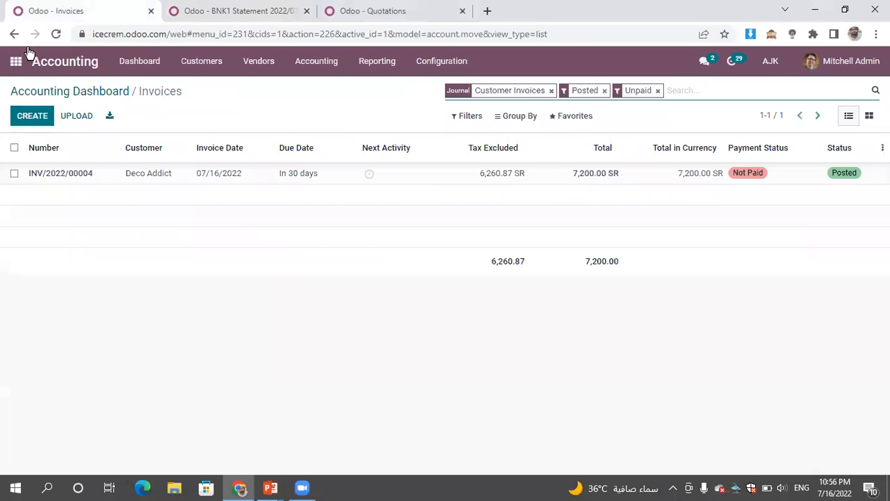
pyautogui.click(13, 64)
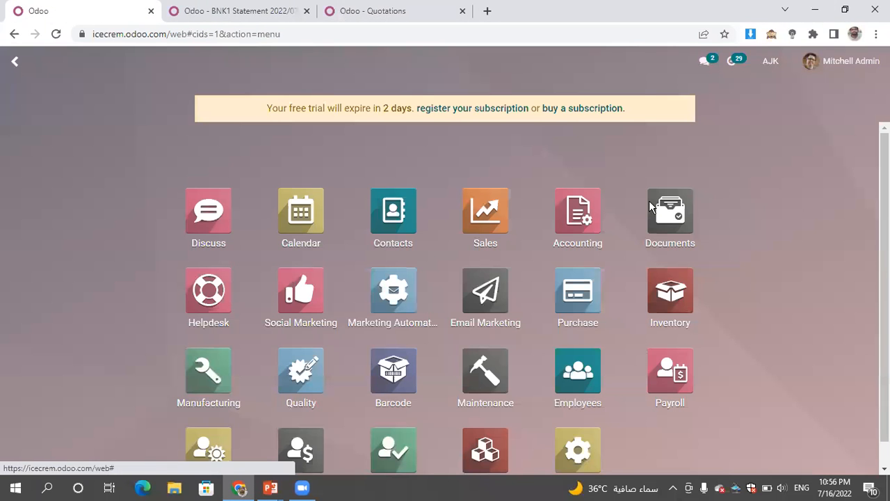
pyautogui.click(574, 309)
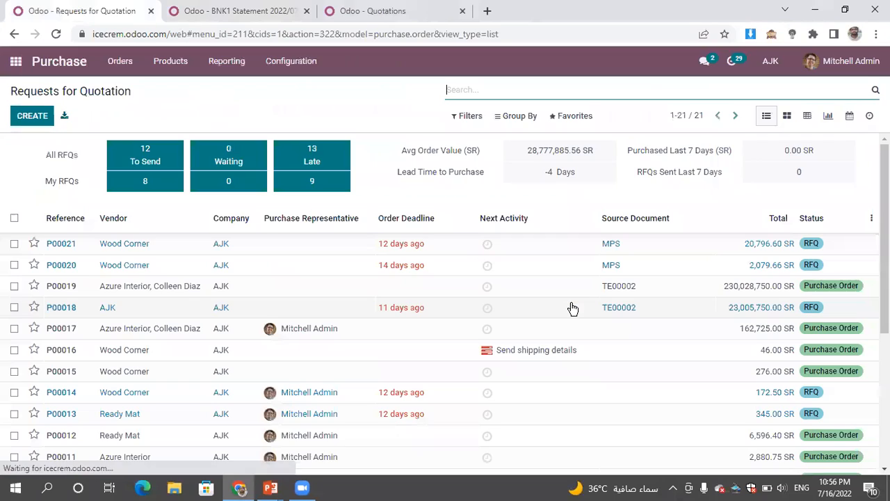
pyautogui.click(26, 119)
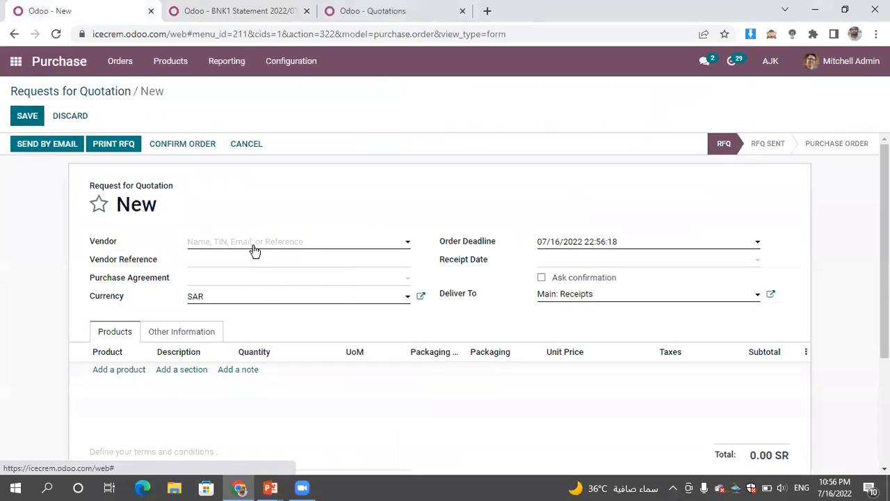
# - Choose Ready Mat from the full vendor list and set the request's currency to USD
pyautogui.click(240, 248)
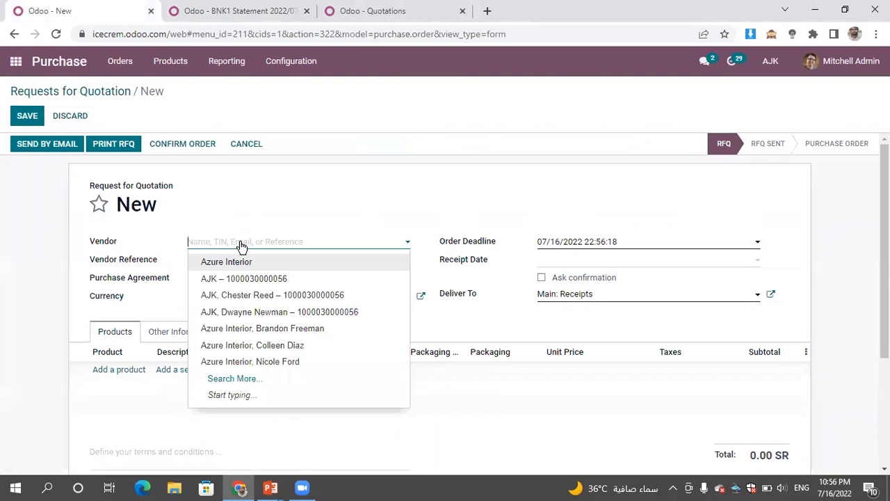
pyautogui.click(276, 382)
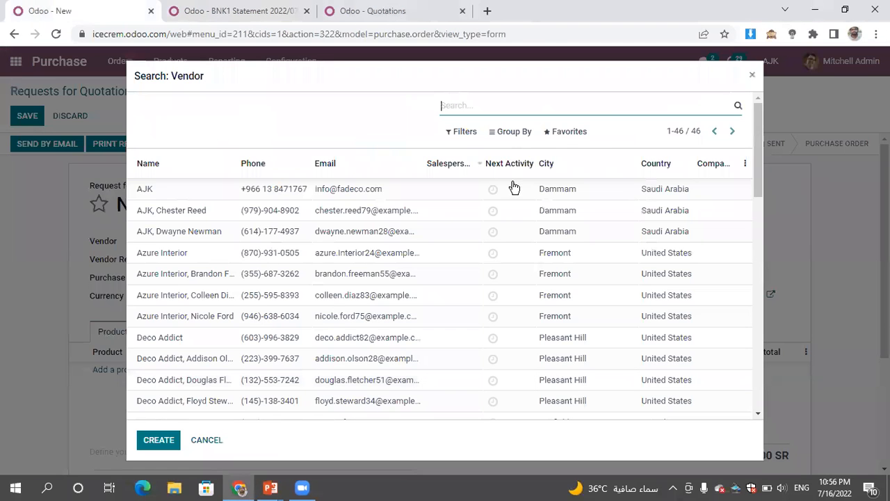
pyautogui.moveTo(761, 152); pyautogui.dragTo(798, 303)
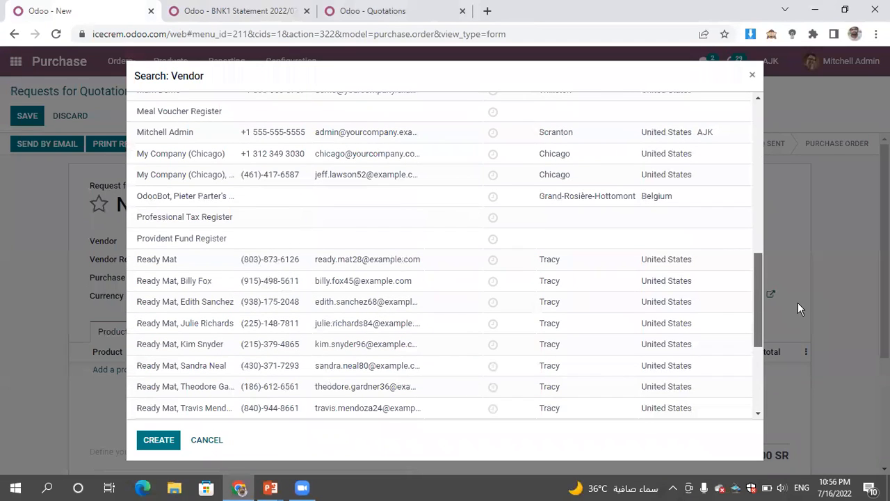
pyautogui.click(407, 263)
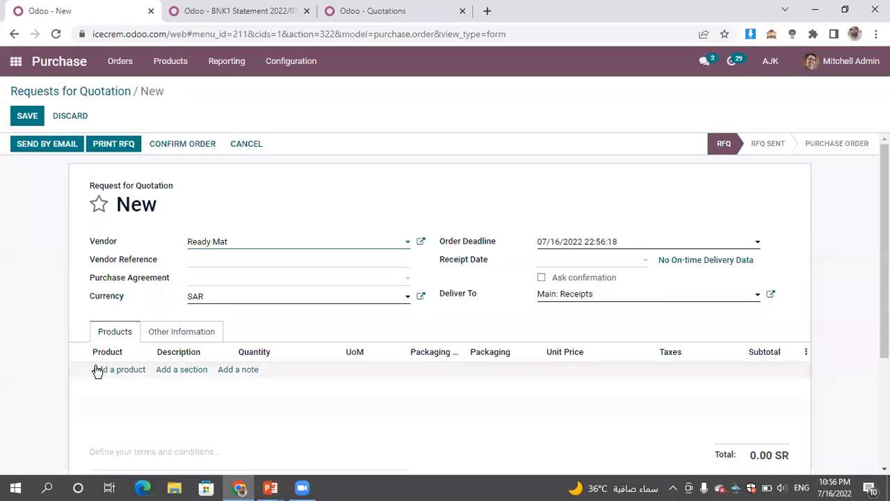
pyautogui.click(259, 302)
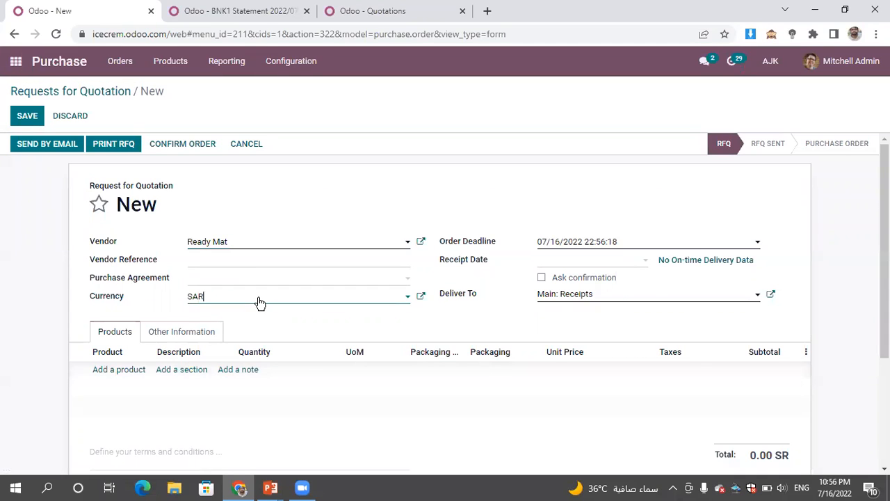
pyautogui.click(211, 333)
# - Add a Blomark Almond Chocolate product line with a quantity of 40 to the request for quotation
pyautogui.click(119, 372)
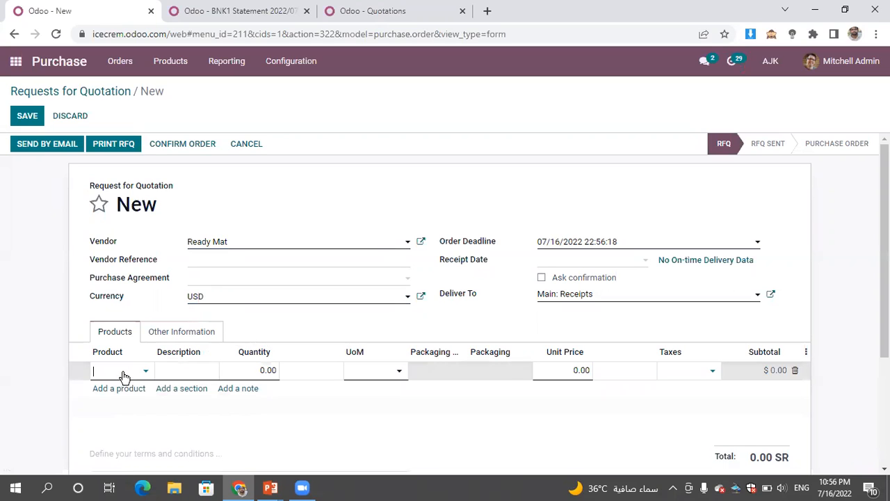
pyautogui.click(127, 371)
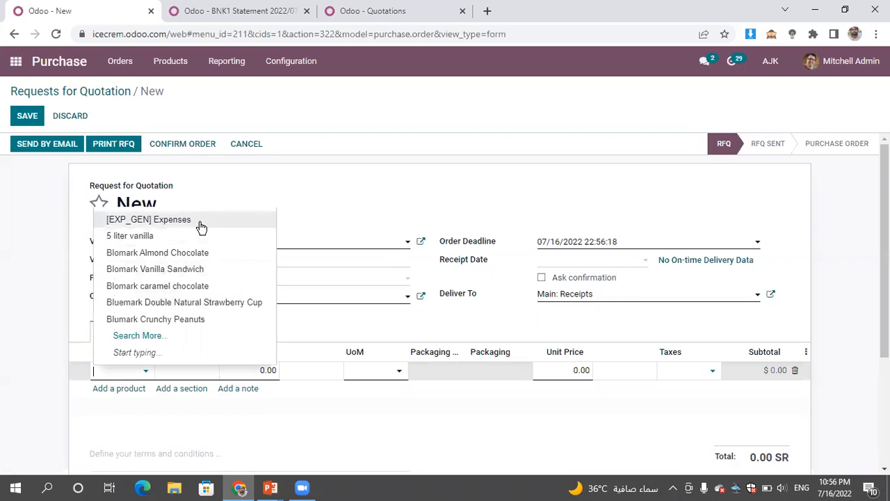
pyautogui.click(199, 255)
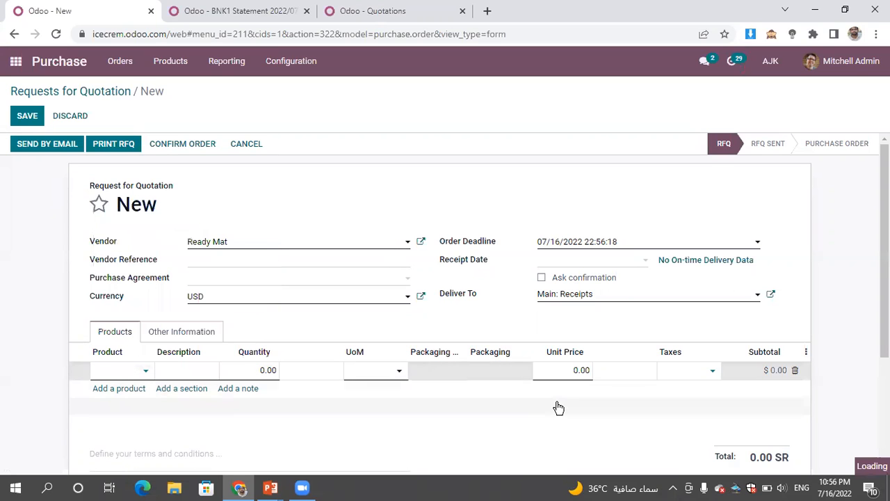
pyautogui.click(259, 372)
pyautogui.write('40')
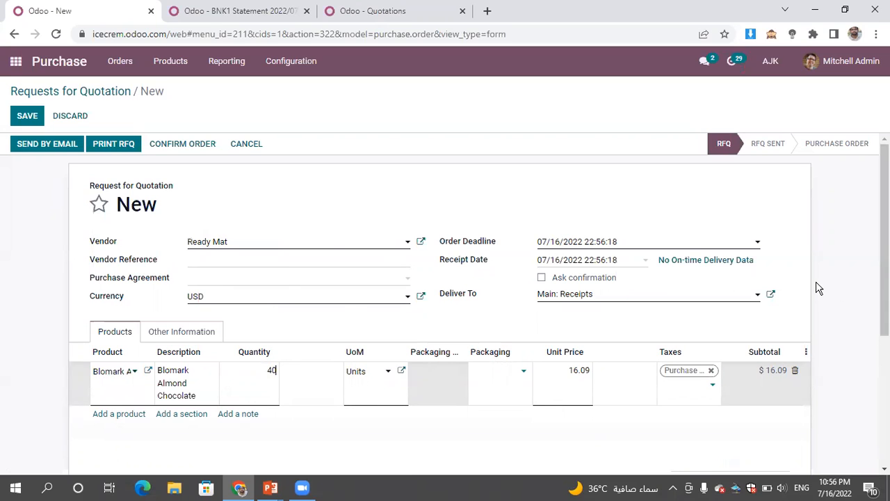
pyautogui.click(815, 249)
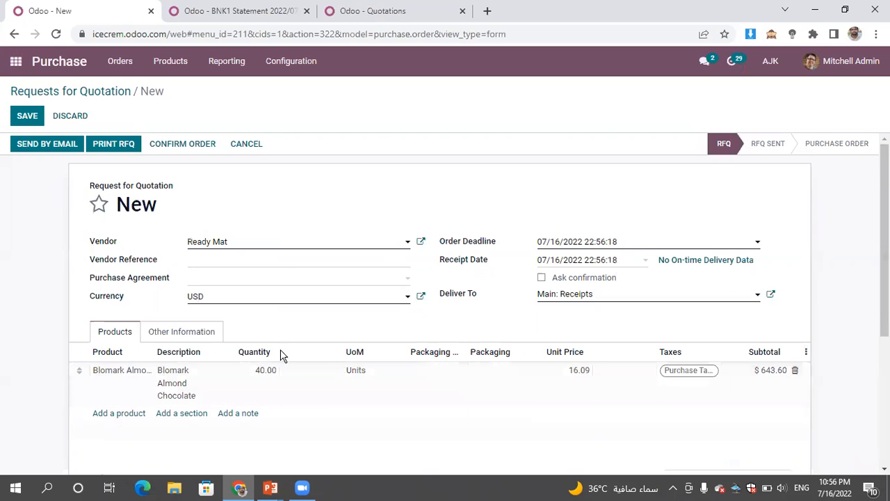
# - Confirm the Ready Mat request as a purchase order and save it
pyautogui.click(201, 148)
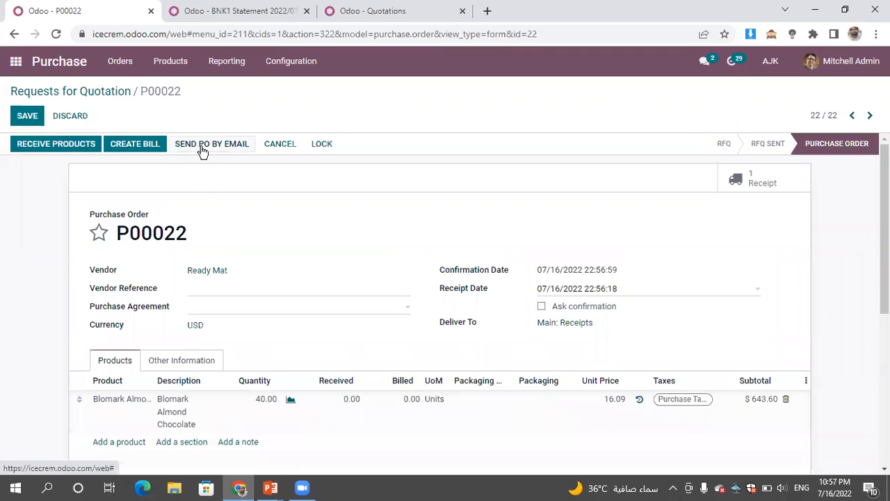
pyautogui.click(30, 117)
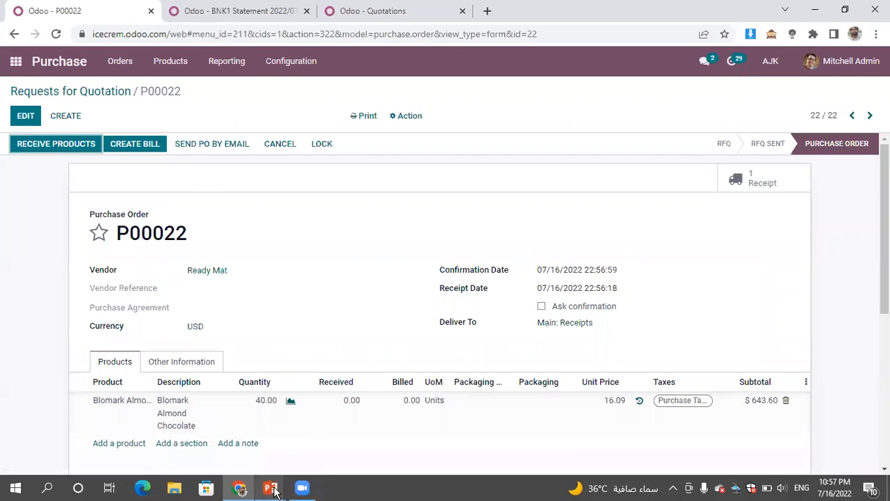
# - Review the Purchases integration slide in PowerPoint, end the slide show and return to the purchase order in the browser
pyautogui.moveTo(275, 492)
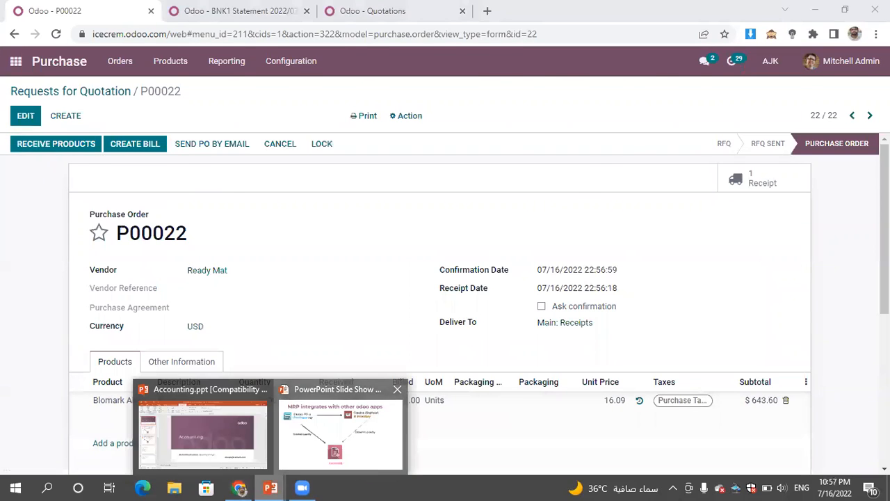
pyautogui.click(318, 450)
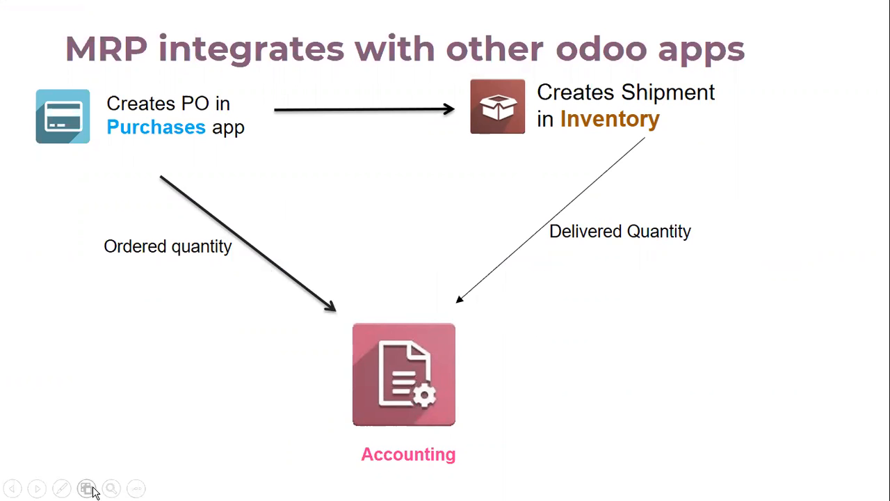
pyautogui.press('Escape')
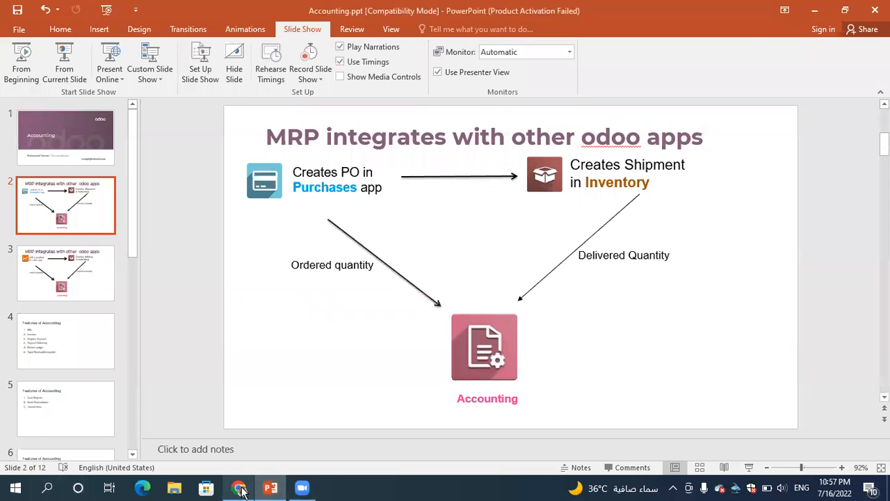
pyautogui.click(238, 488)
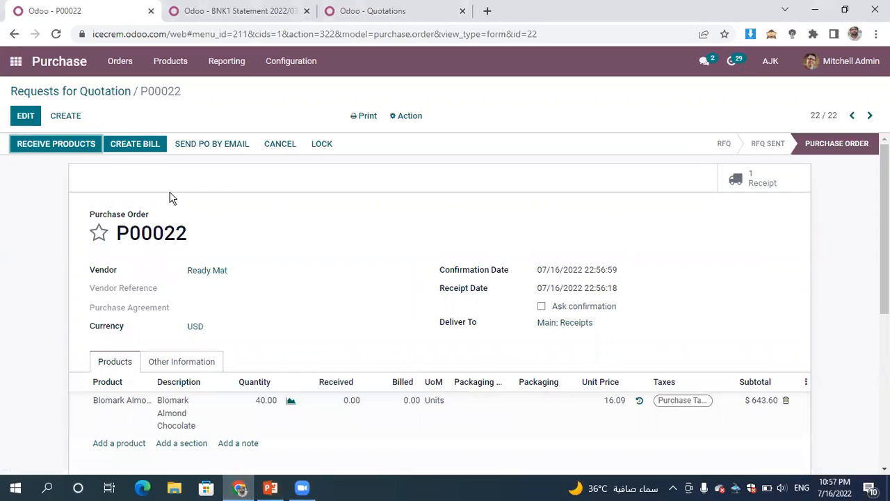
# - Create a vendor bill from the Ready Mat purchase order and review its totals and journal items
pyautogui.click(141, 146)
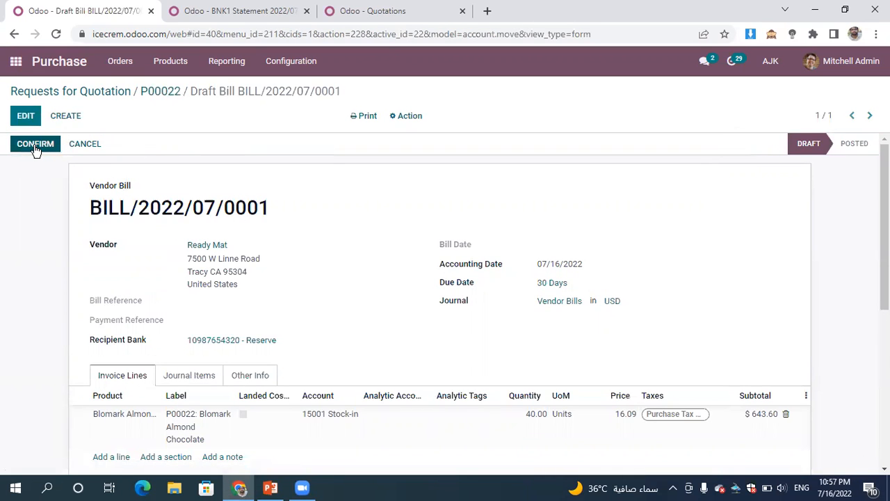
pyautogui.moveTo(884, 268); pyautogui.dragTo(885, 319)
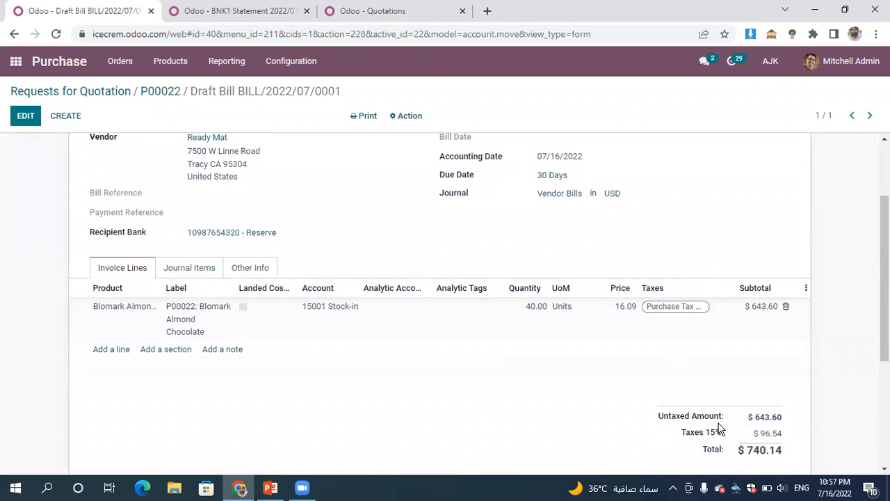
pyautogui.click(186, 276)
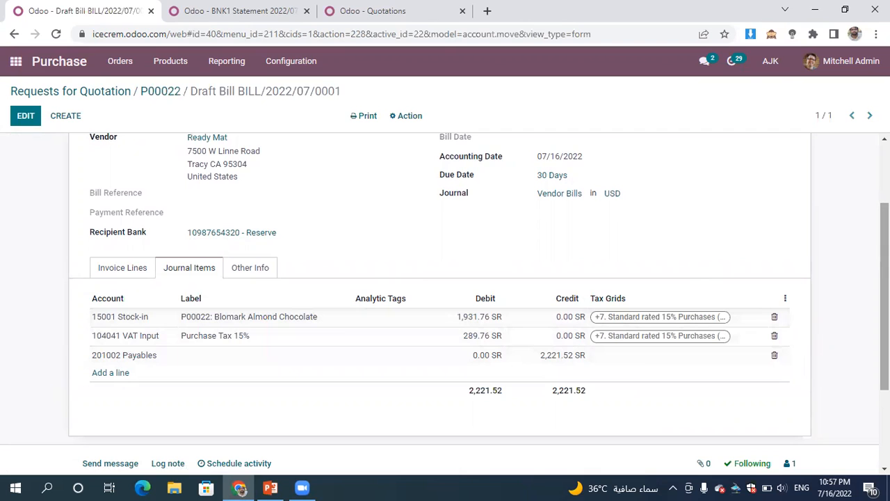
pyautogui.click(138, 271)
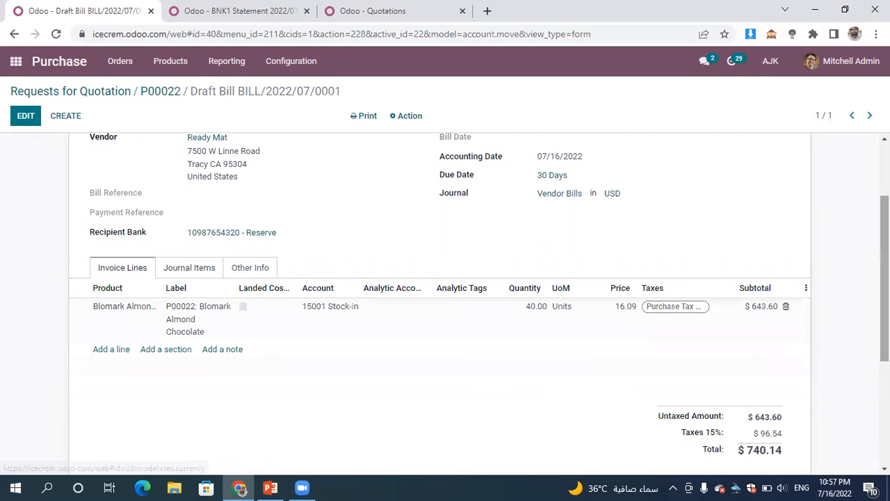
# - Set the draft Ready Mat bill's date to 07/16/2022, save the bill and confirm it
pyautogui.scroll(2, 860, 167)
pyautogui.click(39, 143)
pyautogui.click(148, 154)
pyautogui.click(39, 115)
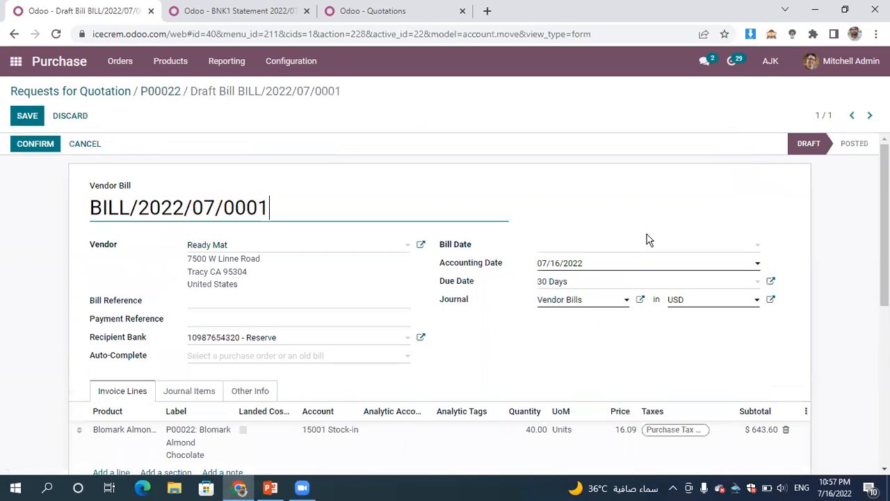
pyautogui.click(615, 245)
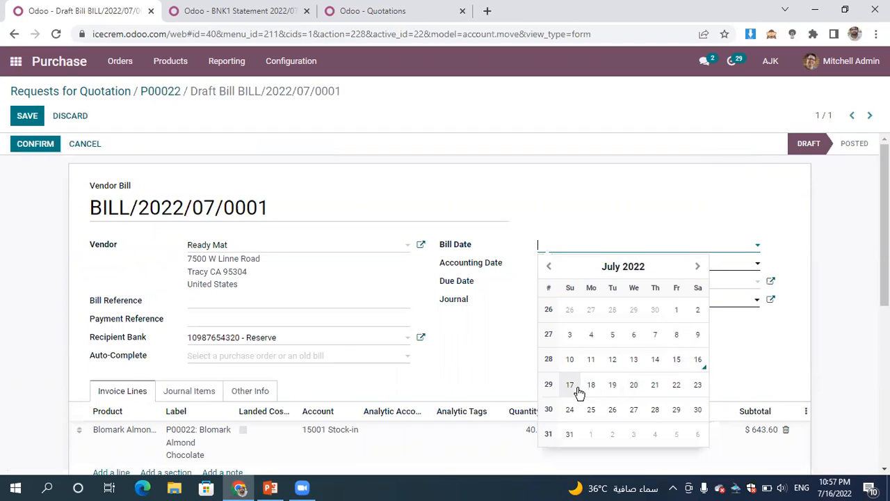
pyautogui.click(696, 363)
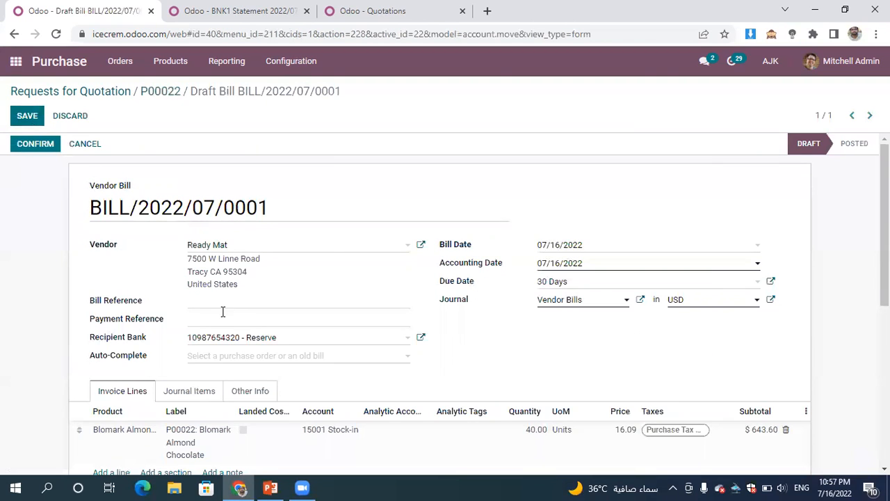
pyautogui.click(27, 115)
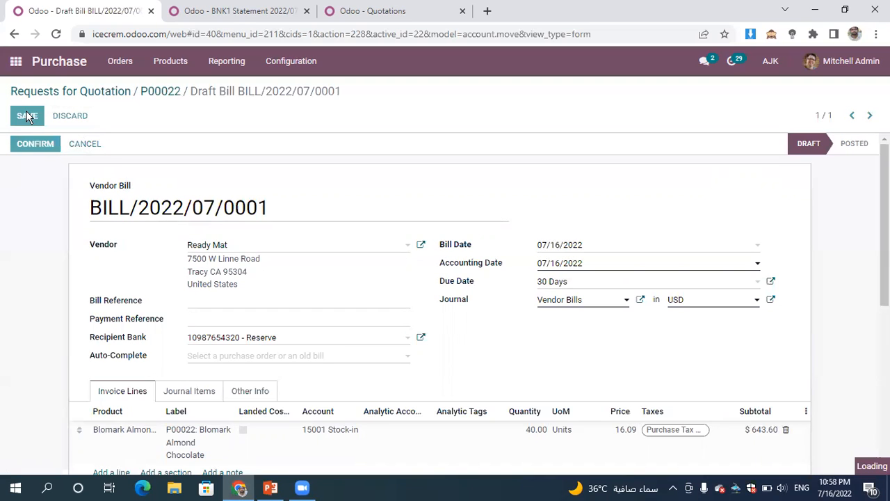
pyautogui.click(46, 145)
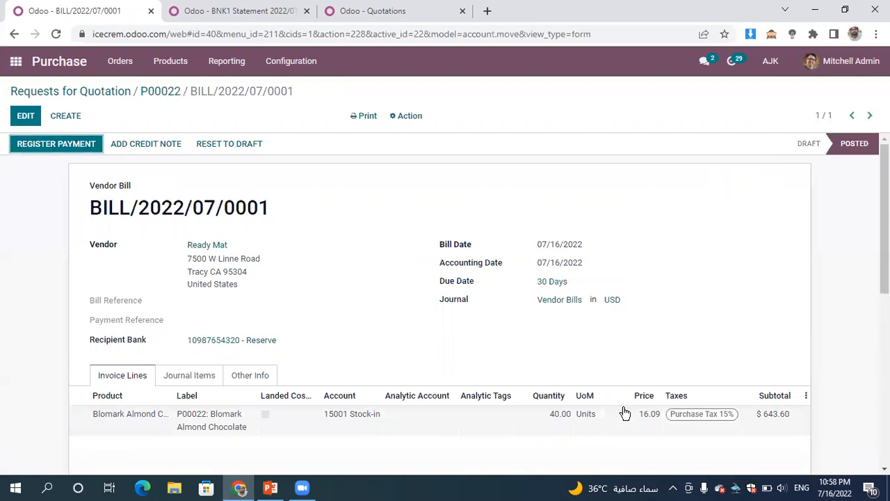
# - Examine the posted Ready Mat bill's totals, amount due and journal items
pyautogui.scroll(-4, 624, 411)
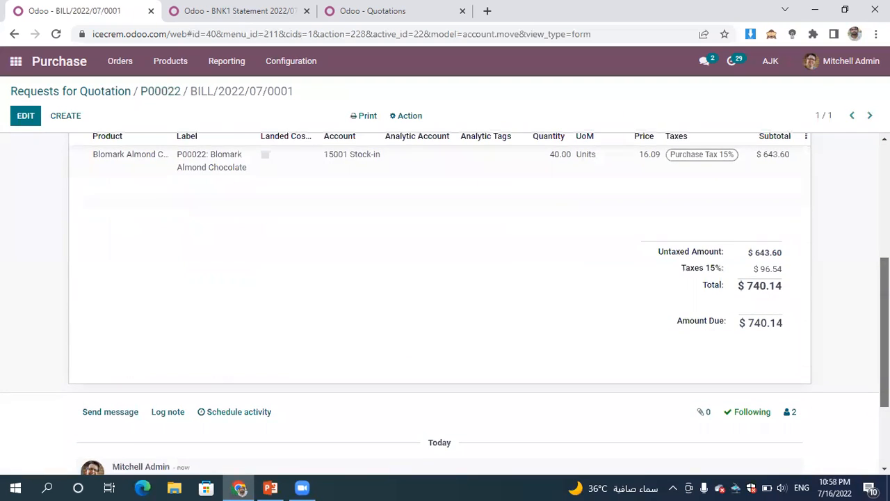
pyautogui.scroll(1, 865, 268)
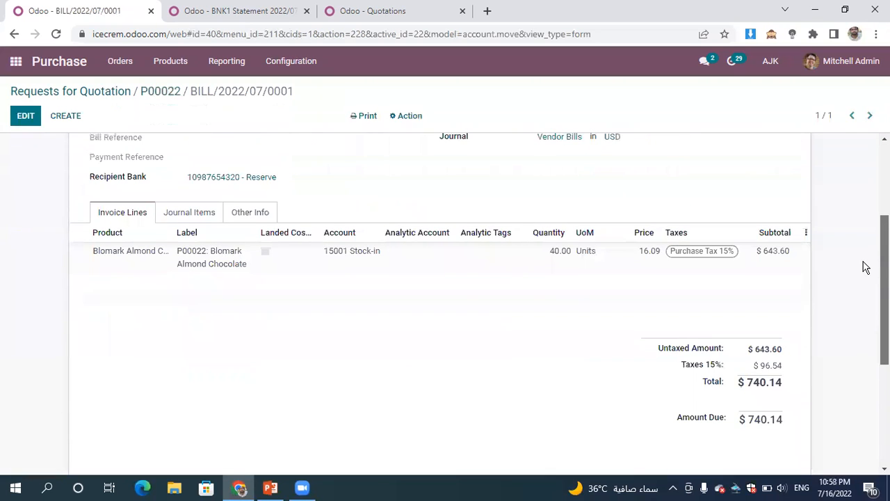
pyautogui.click(193, 215)
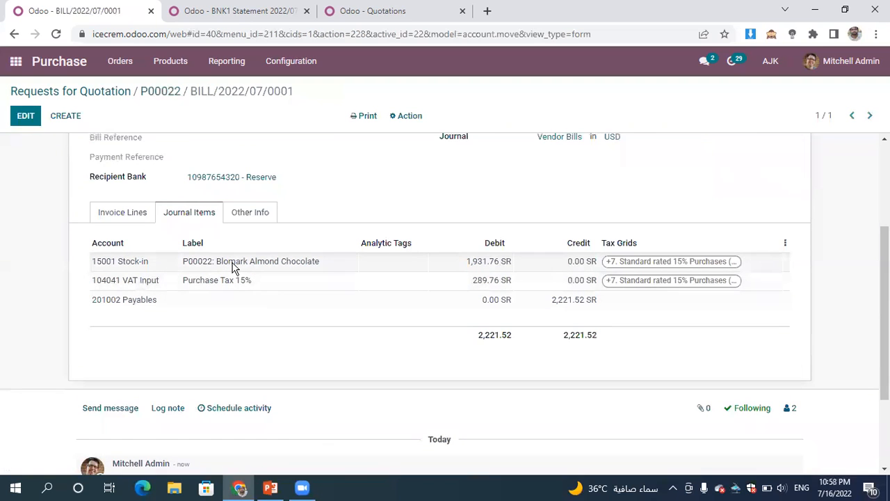
pyautogui.click(129, 213)
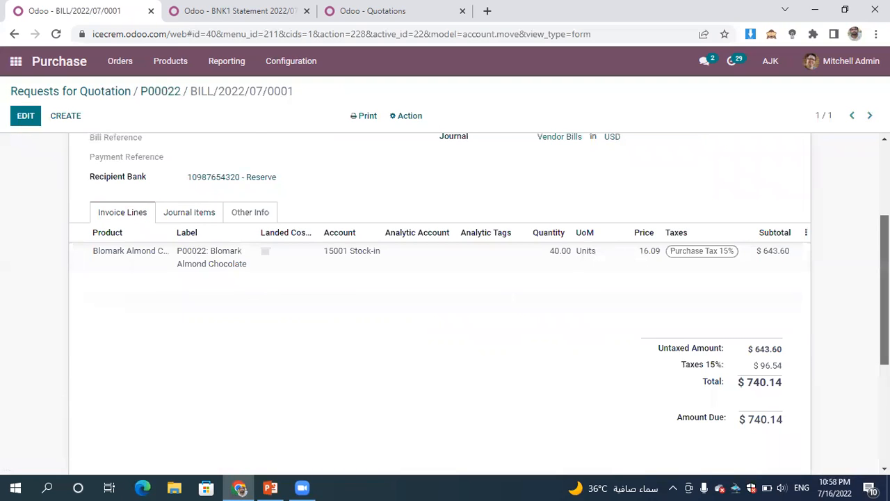
pyautogui.scroll(2, 855, 158)
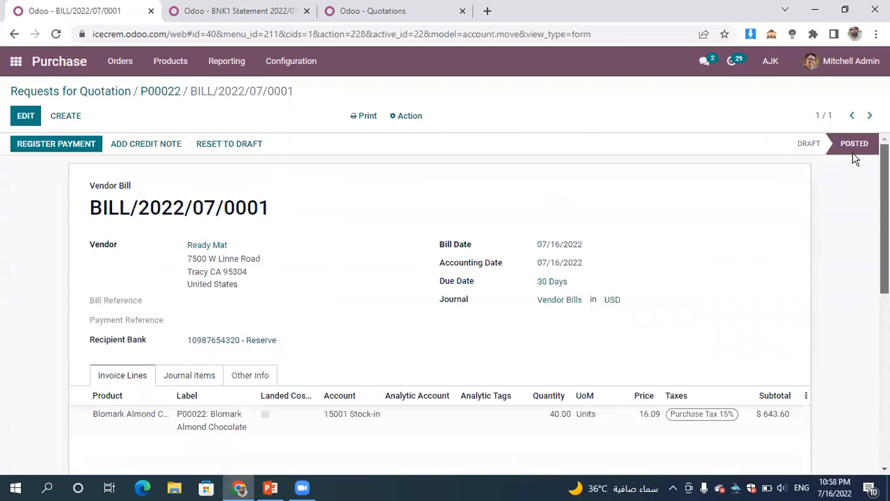
# - Register a partial payment of $500 on the Ready Mat bill, keeping the payment difference open
pyautogui.click(47, 151)
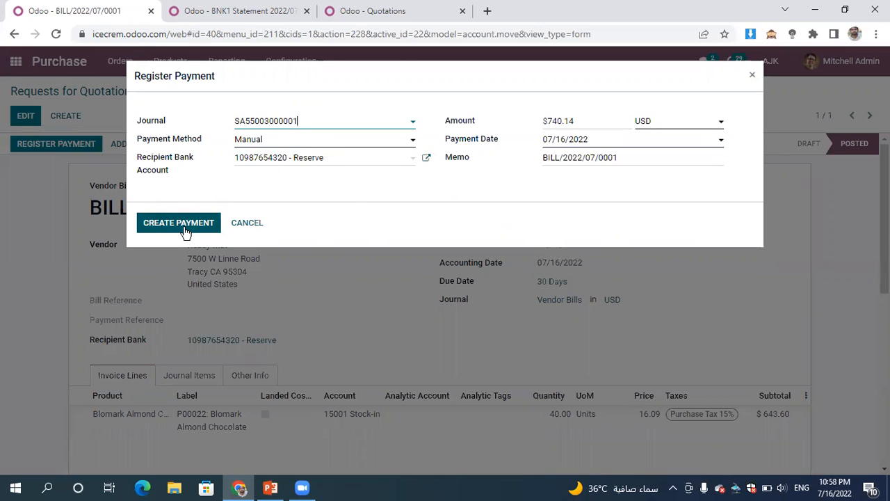
pyautogui.moveTo(610, 120); pyautogui.dragTo(540, 125)
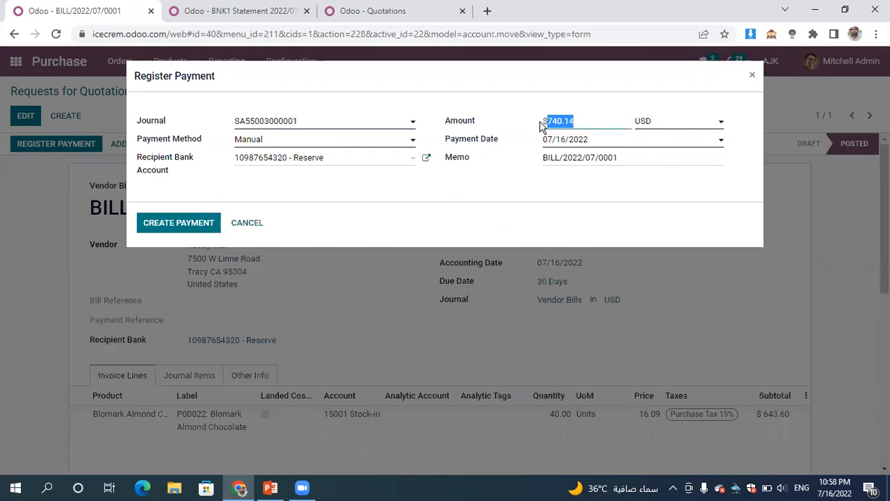
pyautogui.write('500')
pyautogui.click(162, 224)
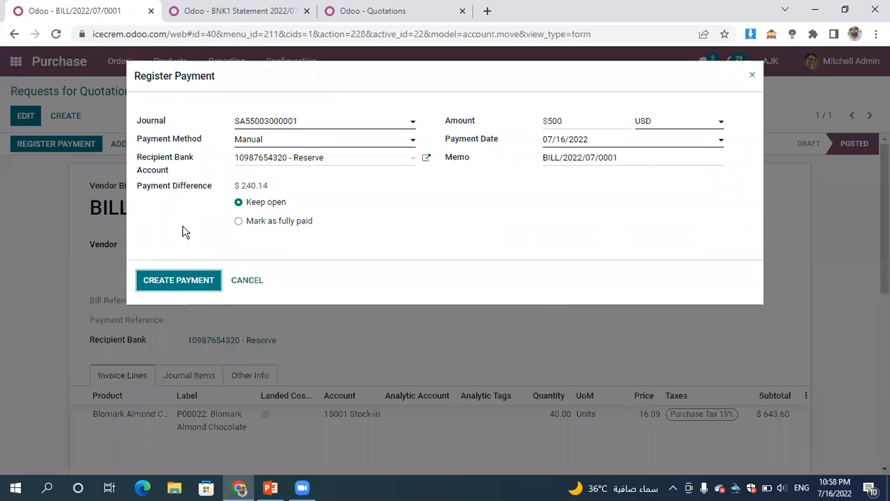
pyautogui.click(176, 282)
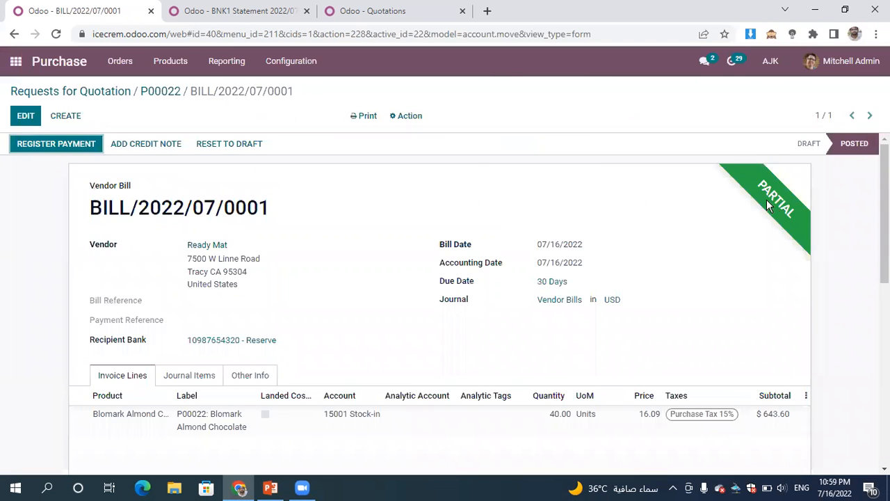
# - Switch to the browser tab with the bank statement and open the Ready Mat purchase order there from the Purchase app
pyautogui.click(240, 11)
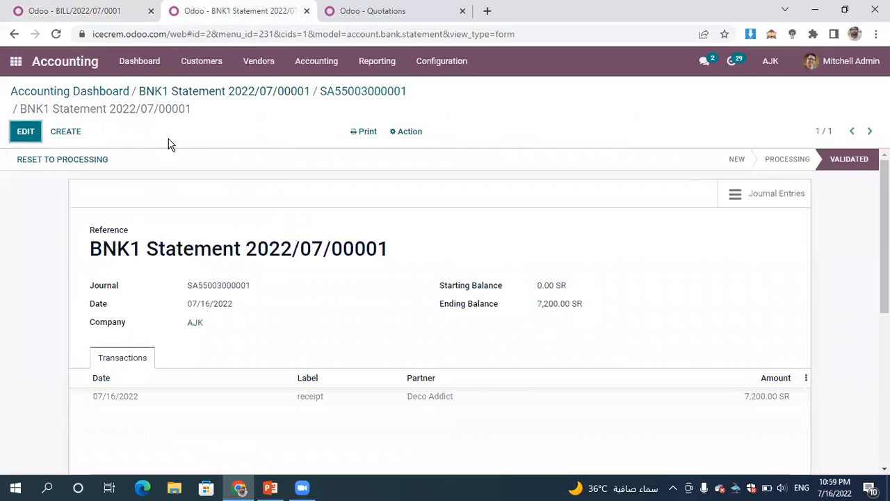
pyautogui.click(23, 65)
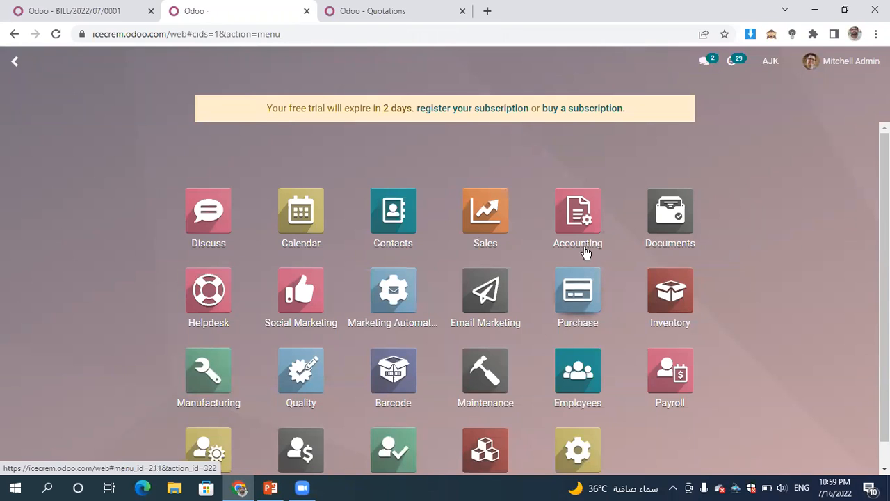
pyautogui.click(586, 304)
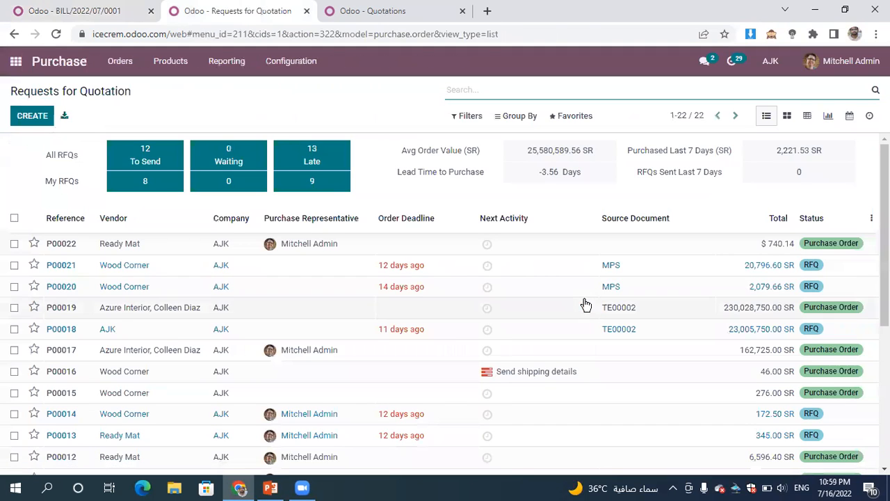
pyautogui.click(526, 253)
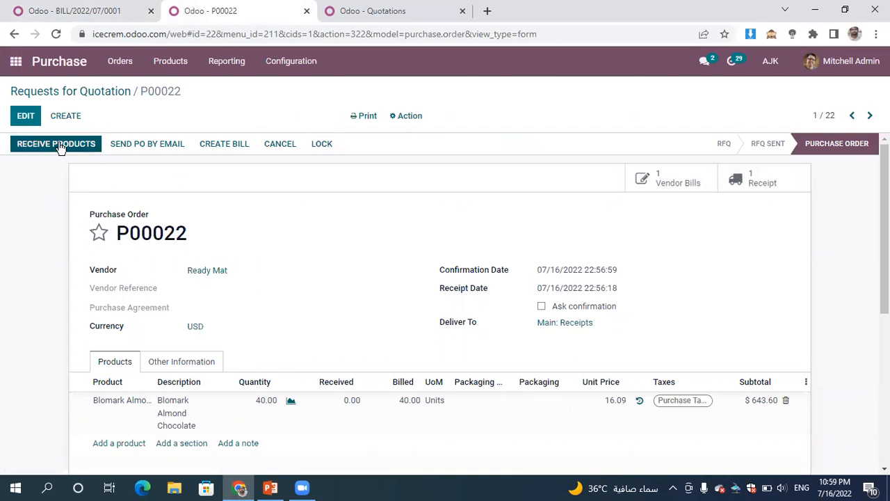
# - Receive the ordered Blomark Almond Chocolate, pass its Freshness quality check and validate the receipt for all quantities
pyautogui.click(60, 146)
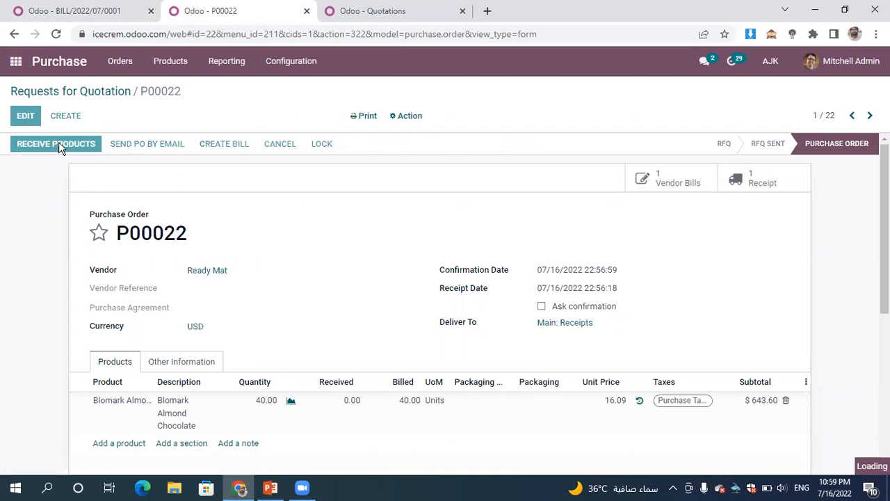
pyautogui.click(58, 148)
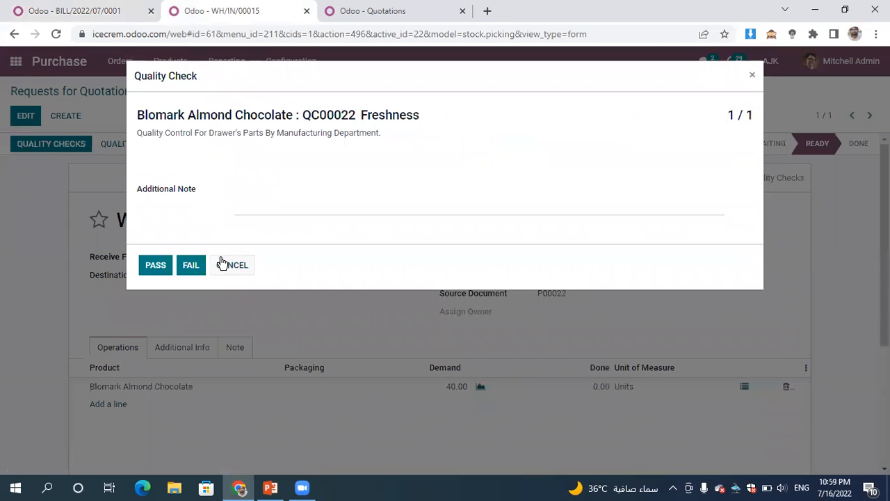
pyautogui.click(158, 270)
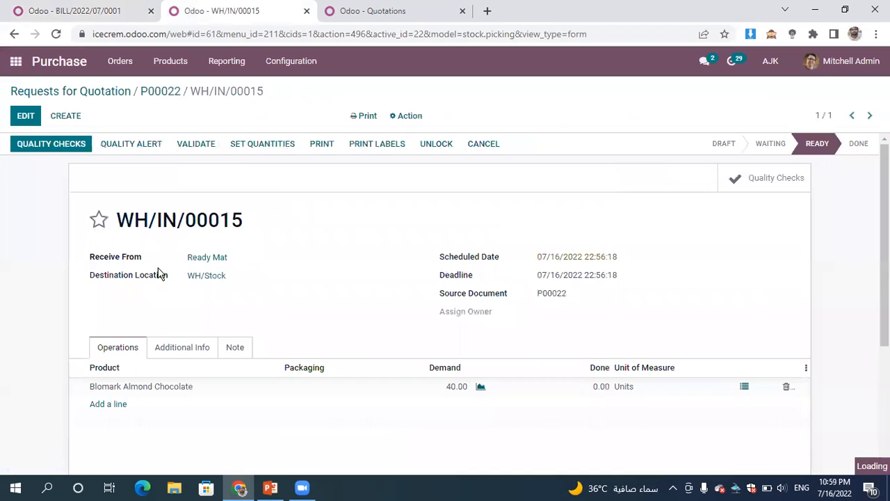
pyautogui.click(28, 148)
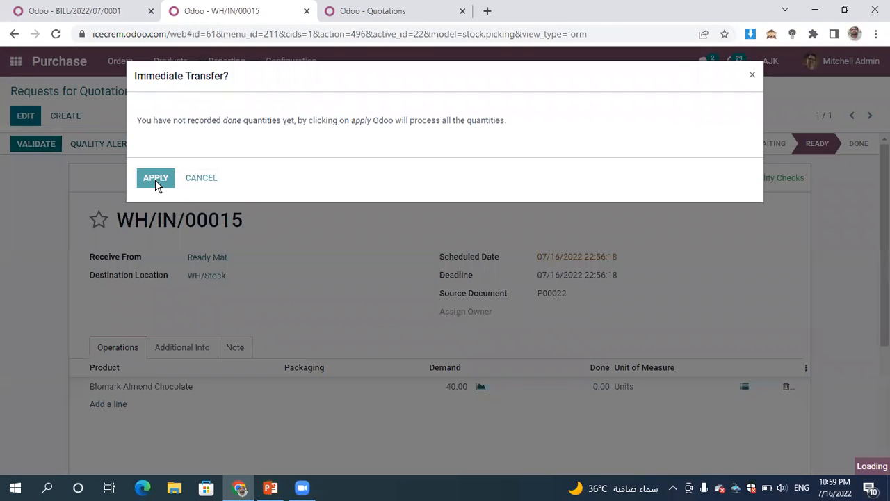
pyautogui.click(155, 179)
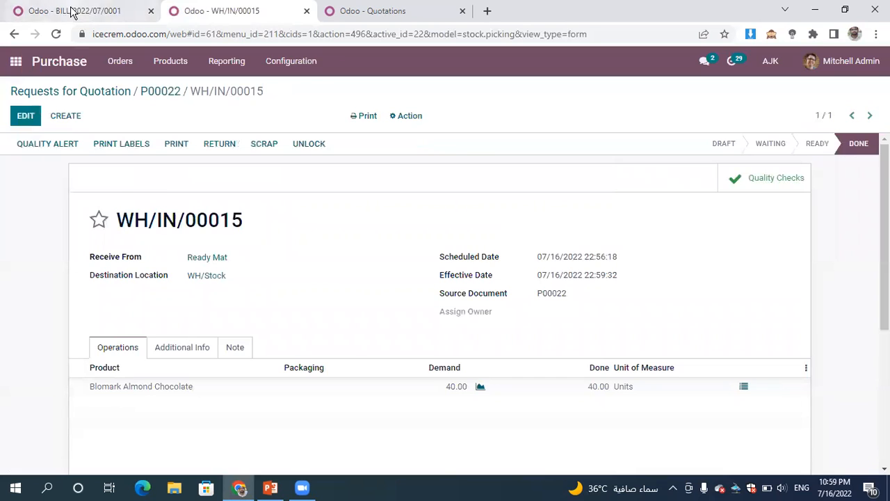
# - Return to the browser tab with the Ready Mat bill, go to Accounting and start a new vendor bill manually
pyautogui.click(72, 12)
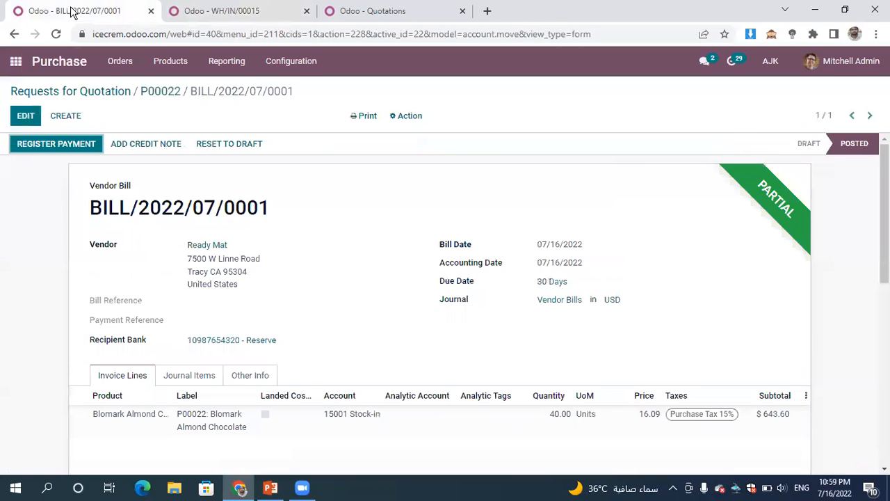
pyautogui.click(15, 62)
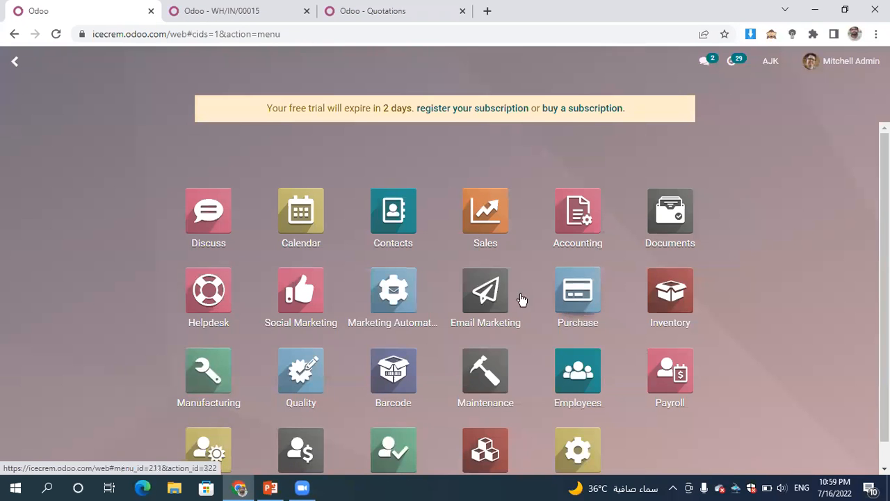
pyautogui.click(588, 242)
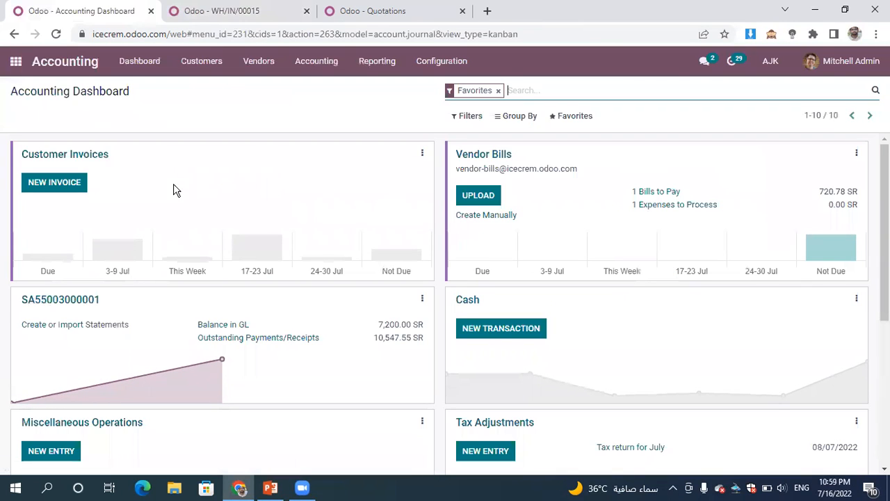
pyautogui.click(465, 223)
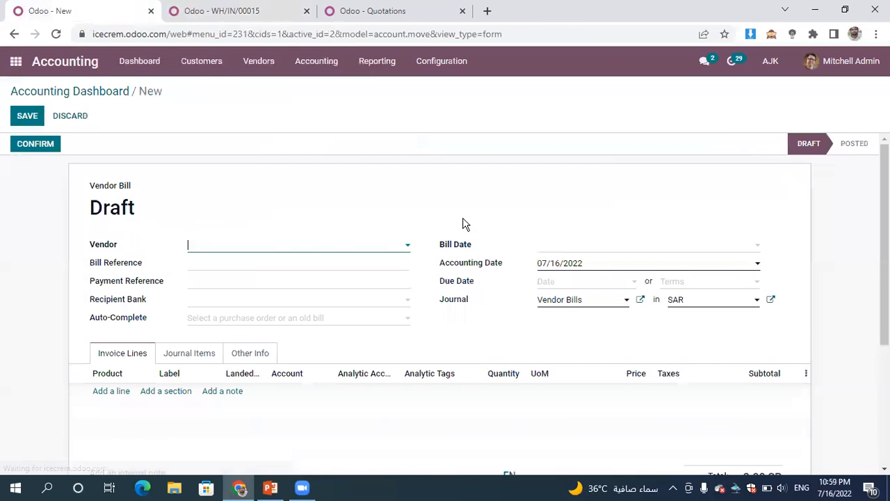
# - Choose The Jackson Group from the full partner list as the new bill's vendor
pyautogui.click(283, 246)
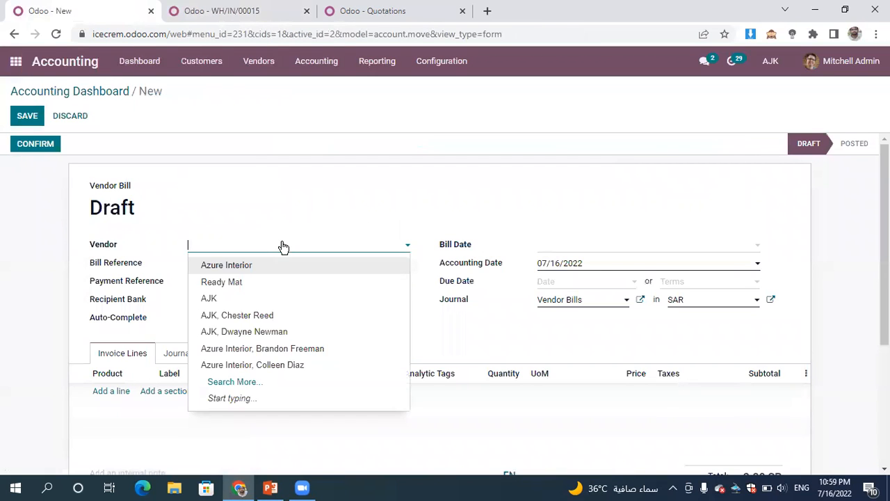
pyautogui.click(289, 394)
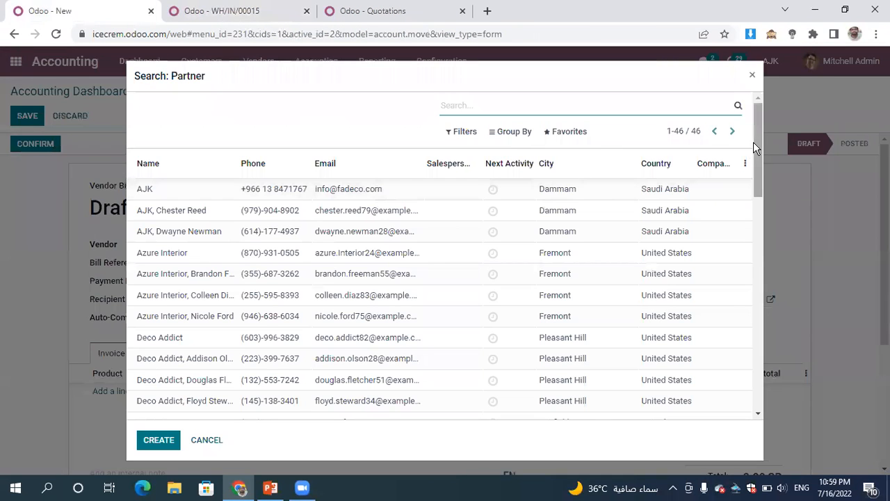
pyautogui.moveTo(759, 130); pyautogui.dragTo(832, 363)
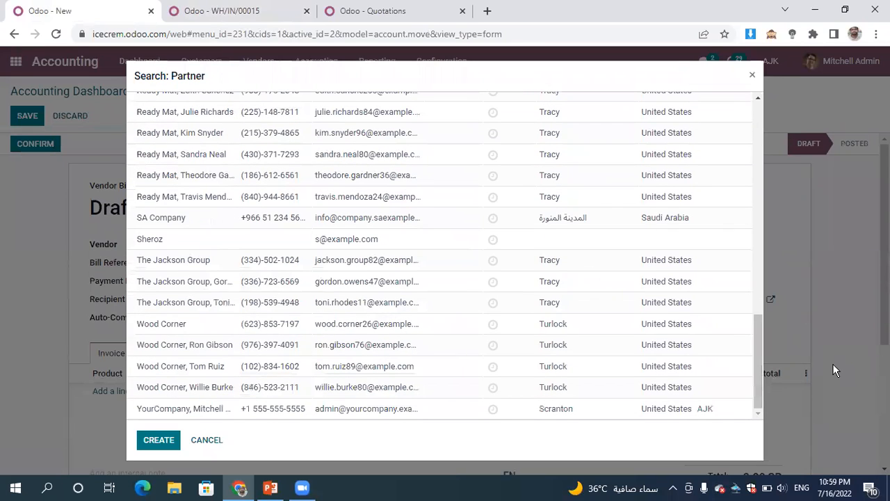
pyautogui.click(430, 267)
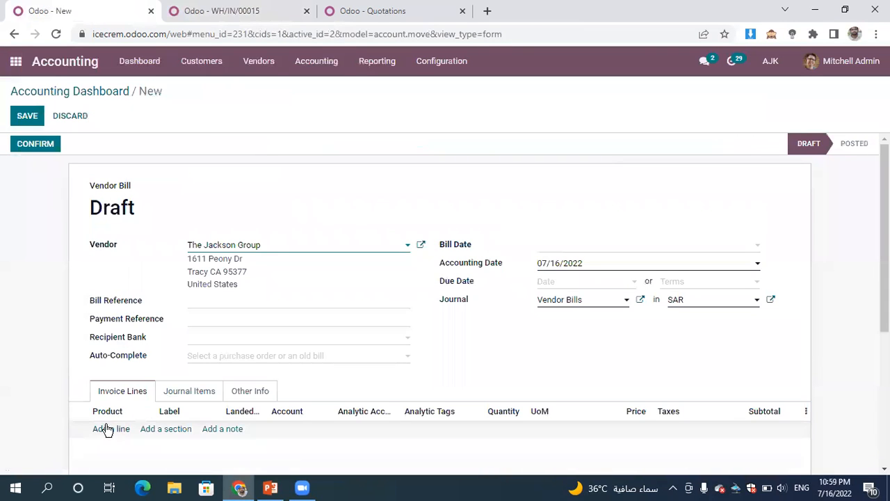
# - Add an invoice line to the vendor bill with a newly created product named freight
pyautogui.click(109, 435)
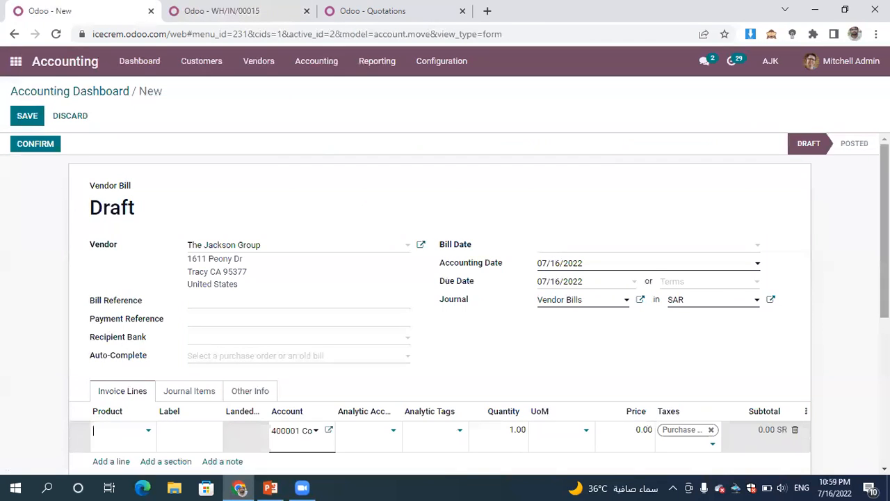
pyautogui.scroll(-2, 445, 292)
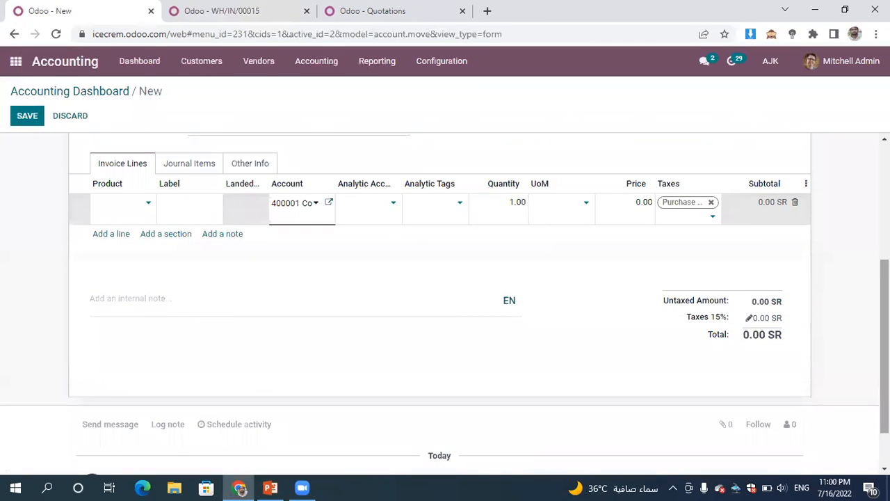
pyautogui.write('freight')
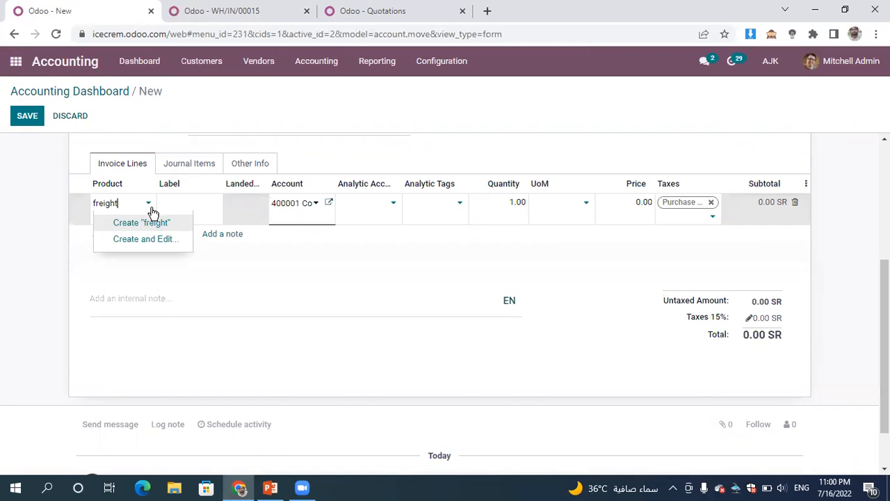
pyautogui.click(133, 224)
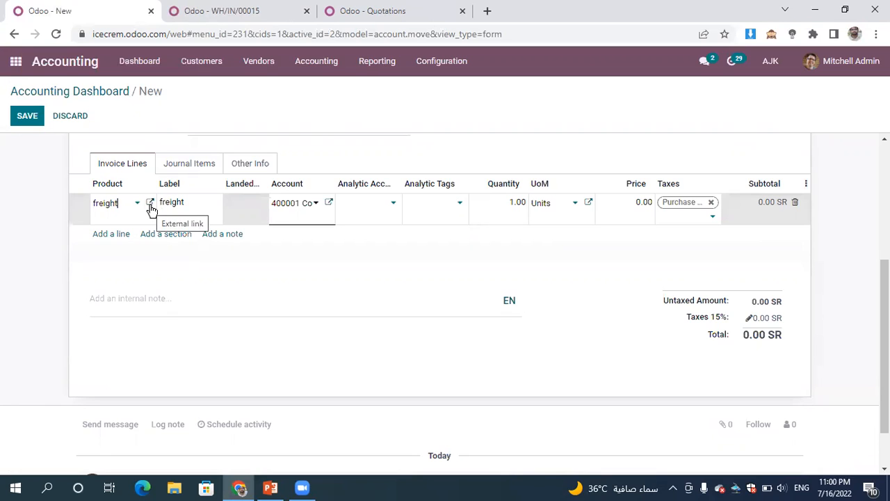
# - Open the freight product's details, disable Can be Sold, review its purchase and inventory settings, and save the product
pyautogui.click(151, 207)
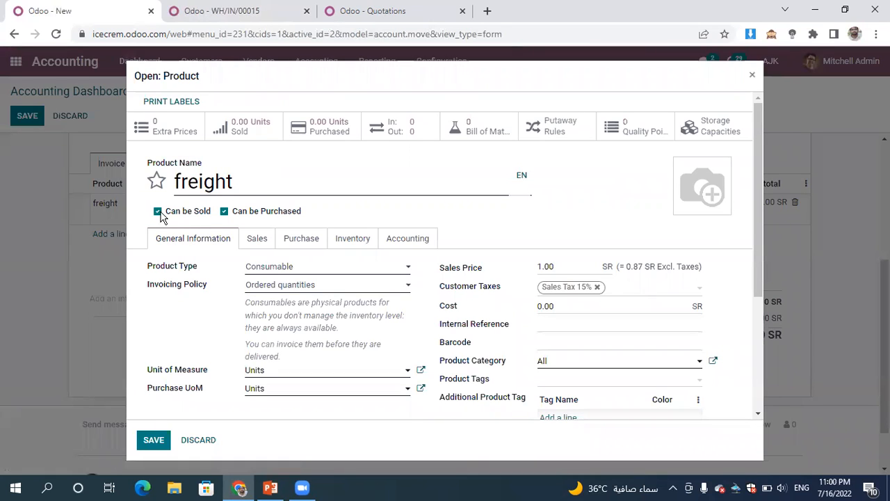
pyautogui.click(158, 212)
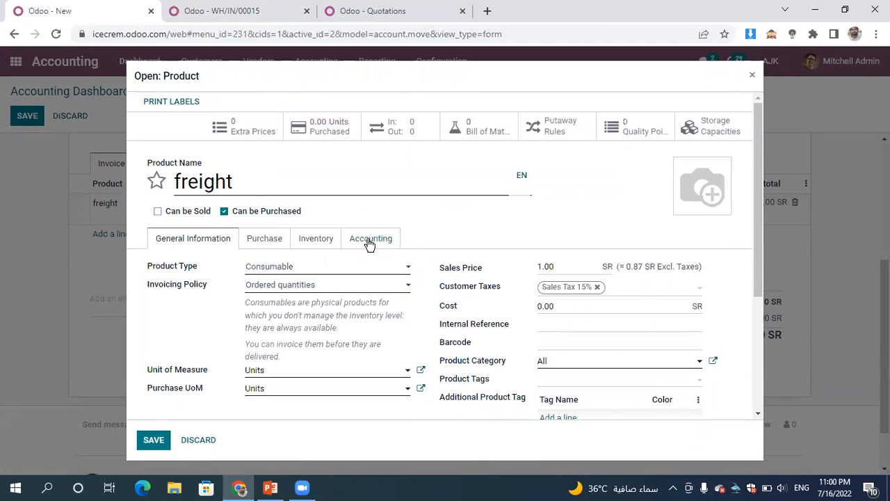
pyautogui.click(318, 246)
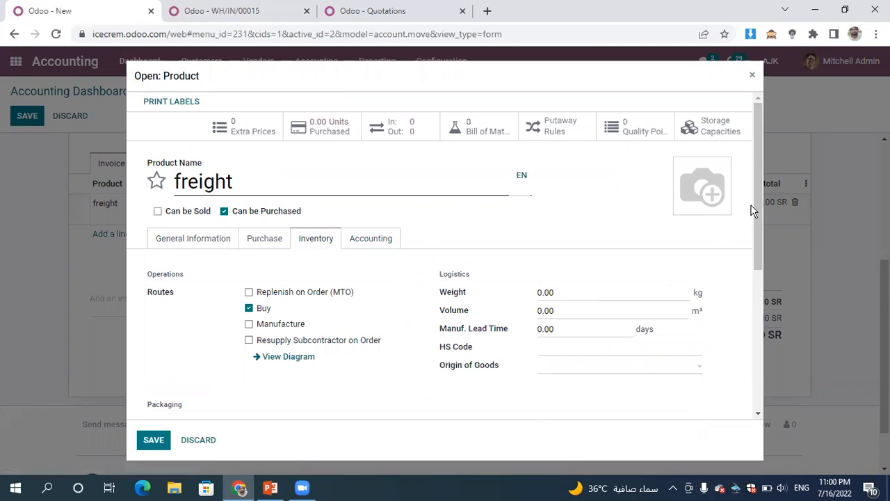
pyautogui.moveTo(755, 206); pyautogui.dragTo(239, 260)
pyautogui.click(256, 239)
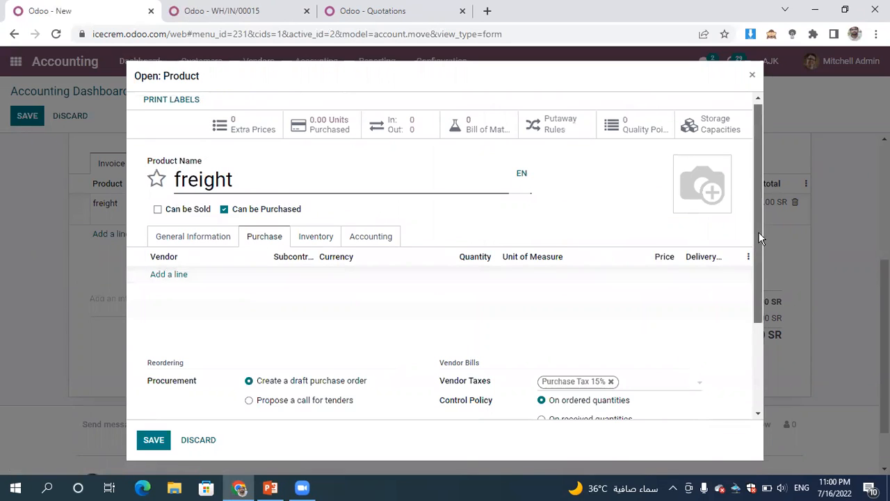
pyautogui.moveTo(759, 232); pyautogui.dragTo(802, 364)
pyautogui.scroll(3, 741, 177)
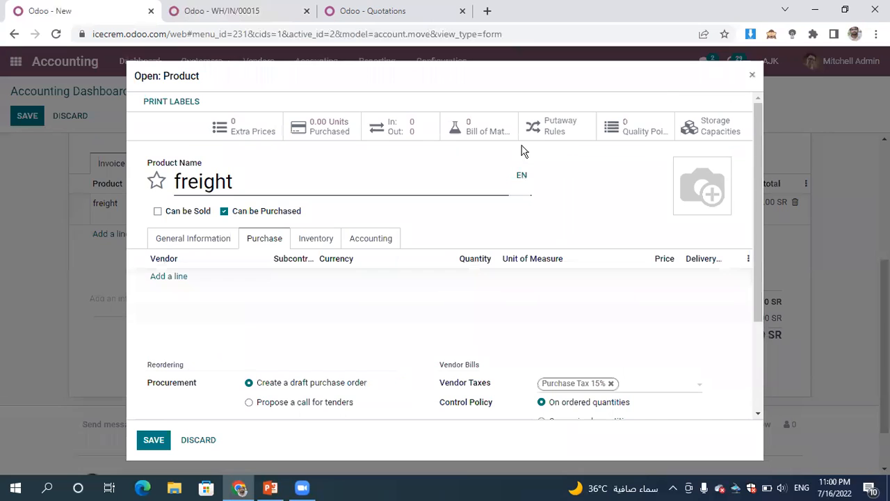
pyautogui.click(316, 240)
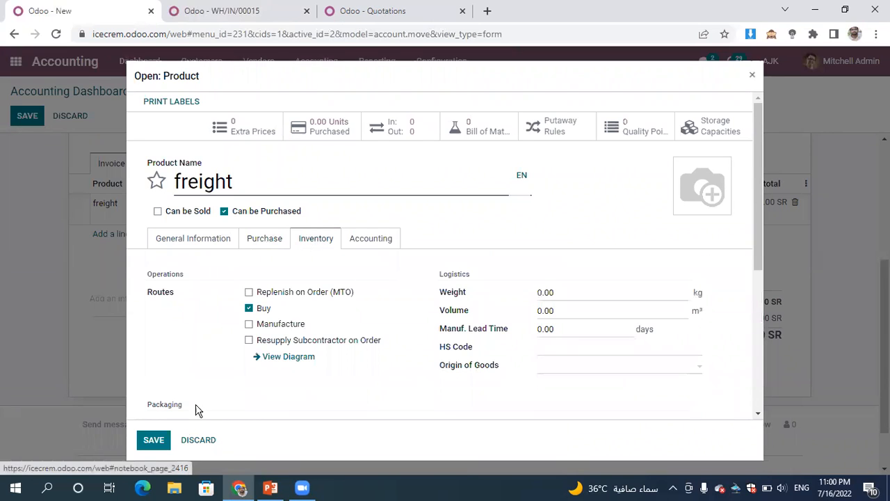
pyautogui.click(154, 441)
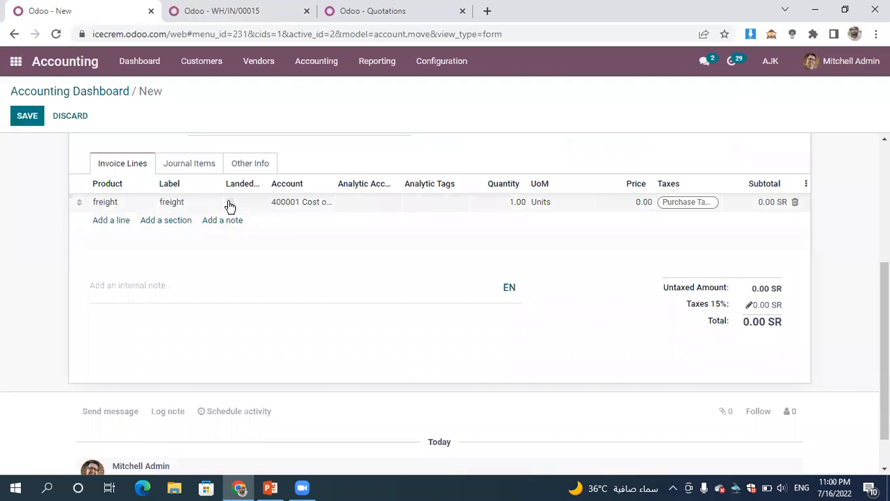
# - Try to mark the freight line as a landed cost, saving the draft bill and reopening it for editing in between
pyautogui.click(231, 206)
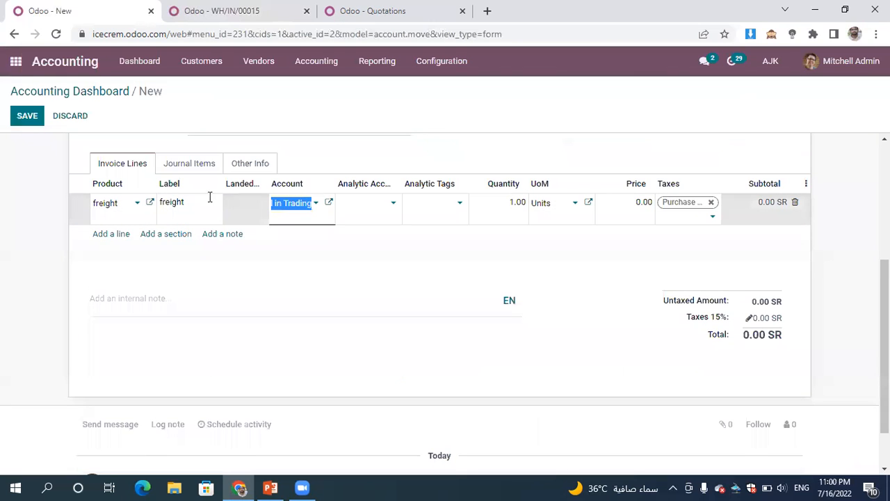
pyautogui.click(27, 118)
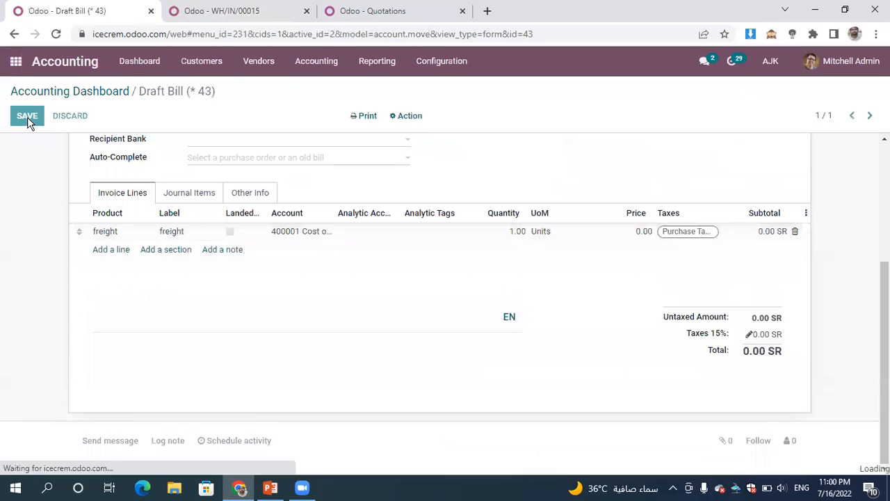
pyautogui.click(25, 117)
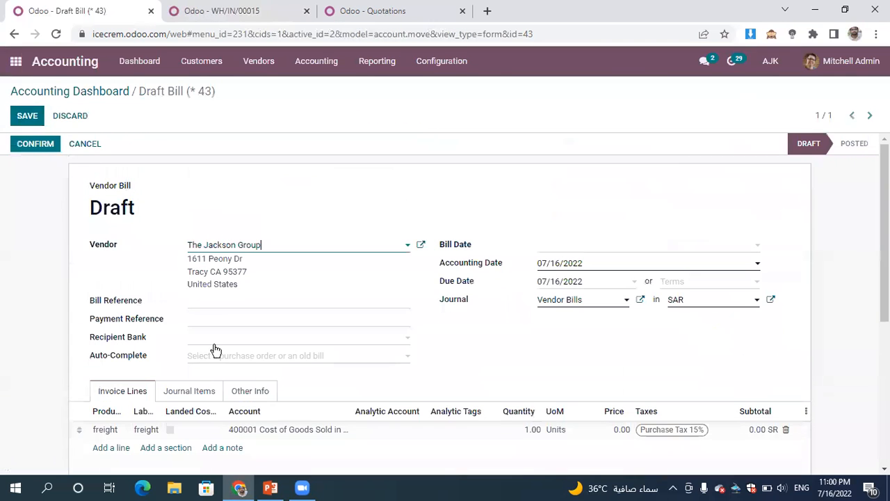
pyautogui.click(169, 435)
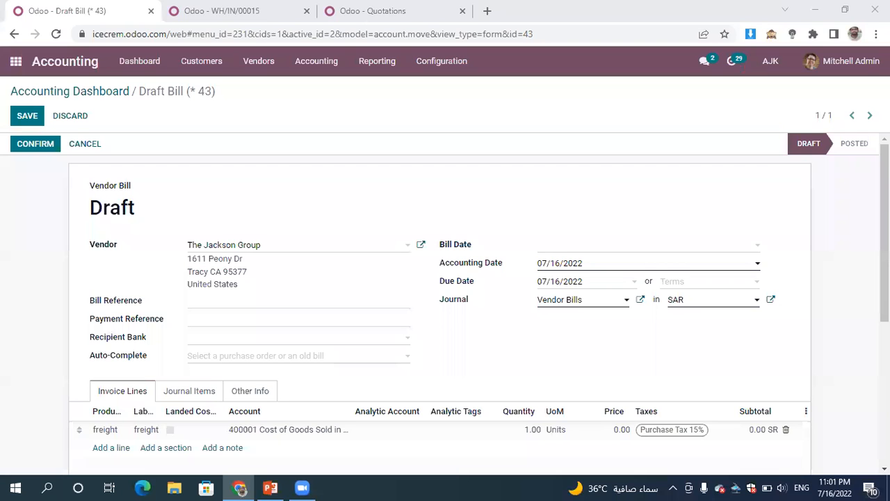
pyautogui.moveTo(884, 201); pyautogui.dragTo(865, 214)
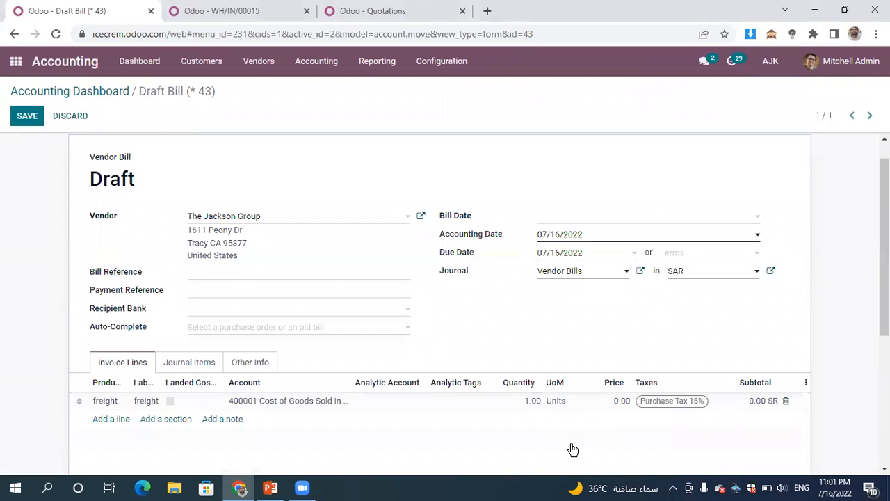
# - Set the freight line's price to 1 and quantity to 700, and save the draft bill
pyautogui.click(615, 402)
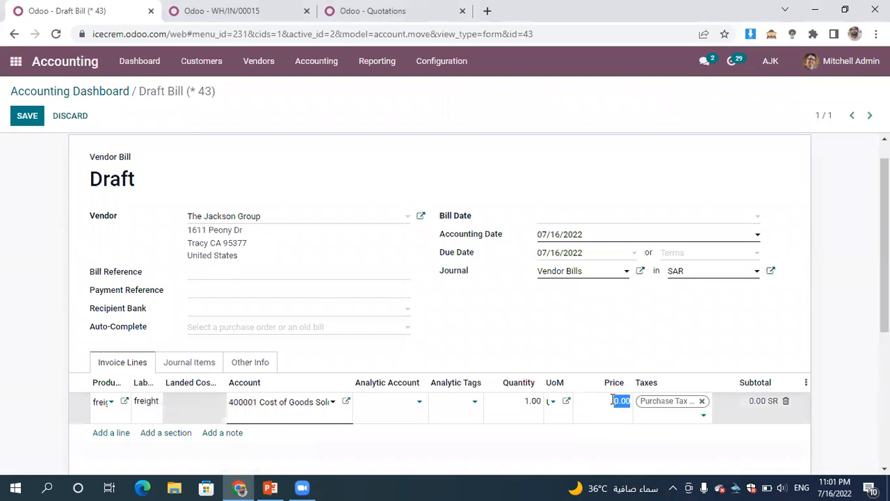
pyautogui.write('1')
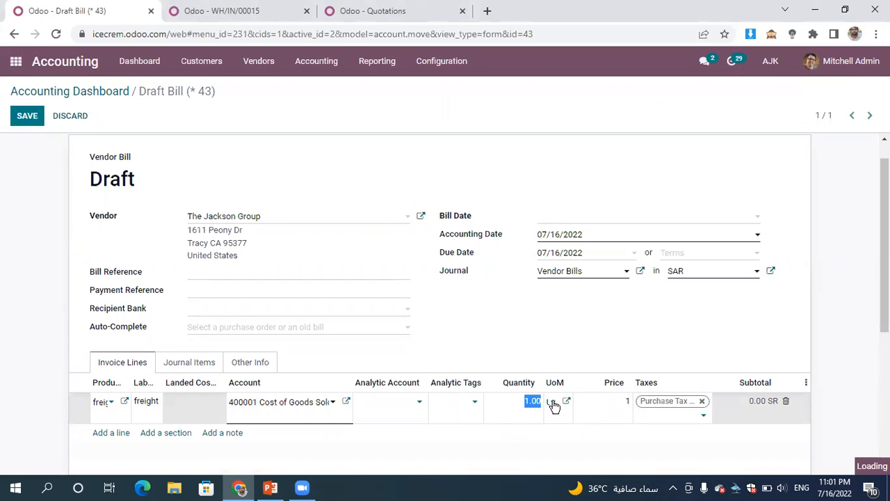
pyautogui.write('7')
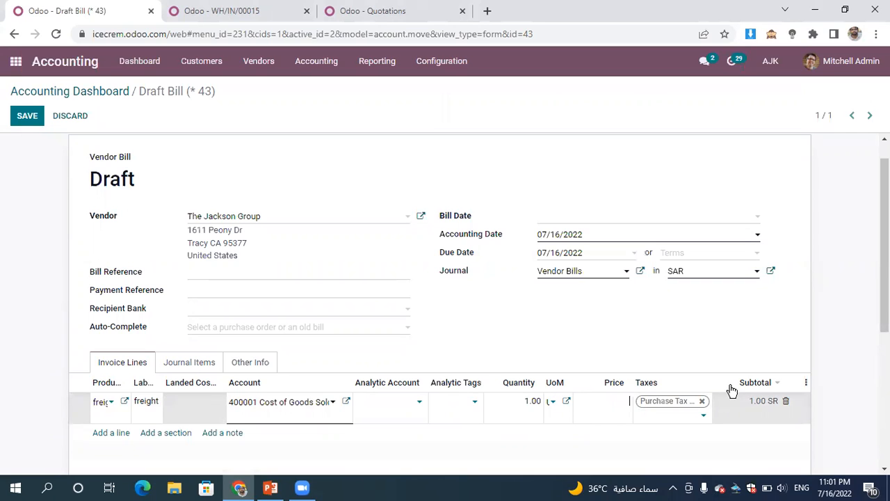
pyautogui.click(524, 403)
pyautogui.write('700')
pyautogui.click(850, 291)
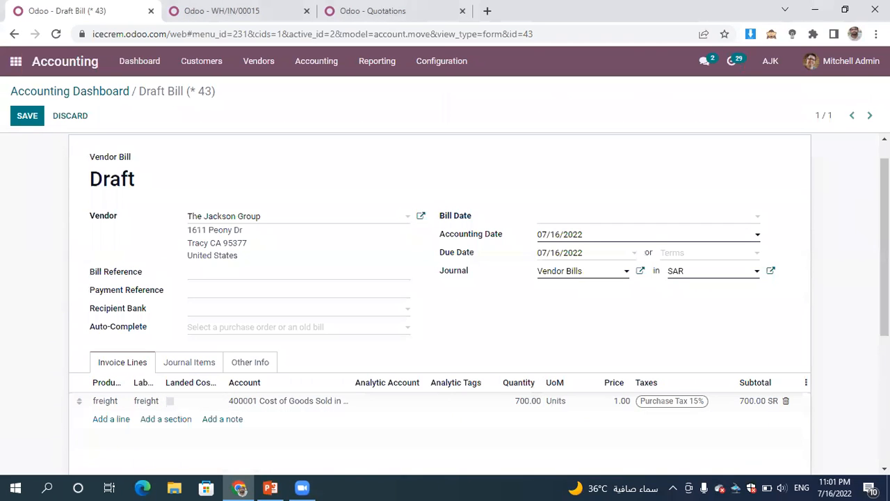
pyautogui.moveTo(884, 265); pyautogui.dragTo(848, 240)
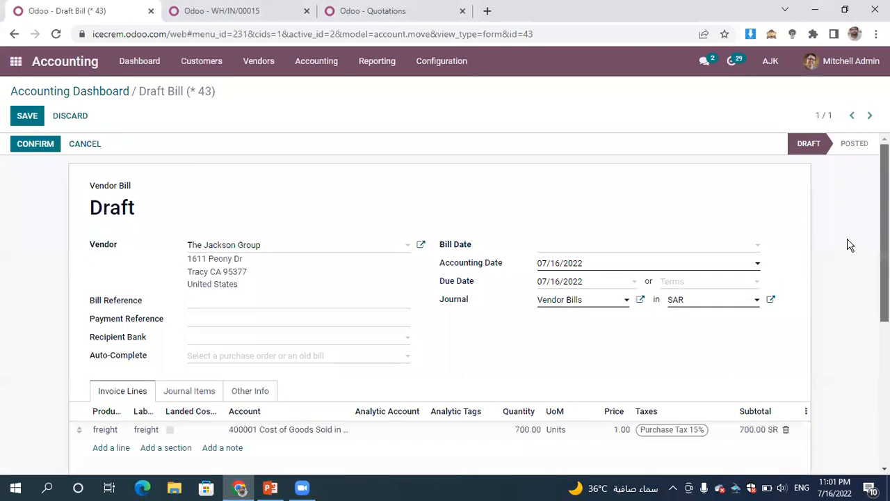
pyautogui.click(27, 119)
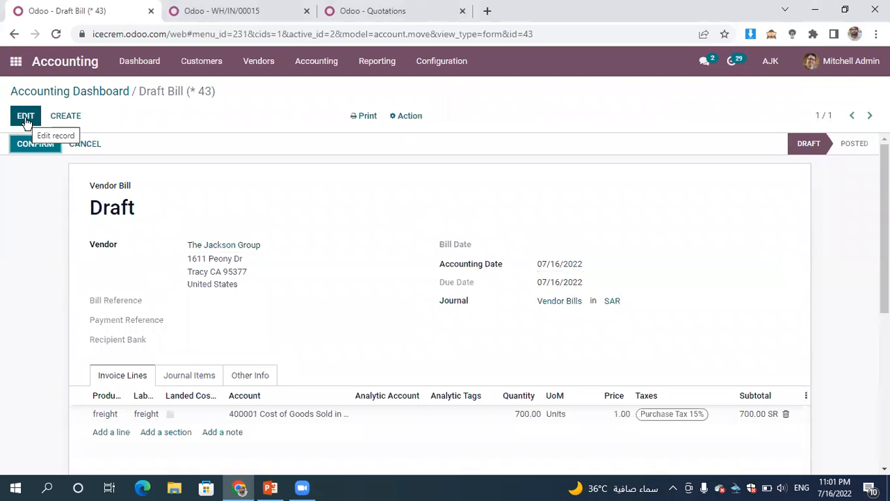
# - Set the Bill Date to 07/16/2022, save and confirm the vendor bill, and start registering its payment
pyautogui.click(30, 143)
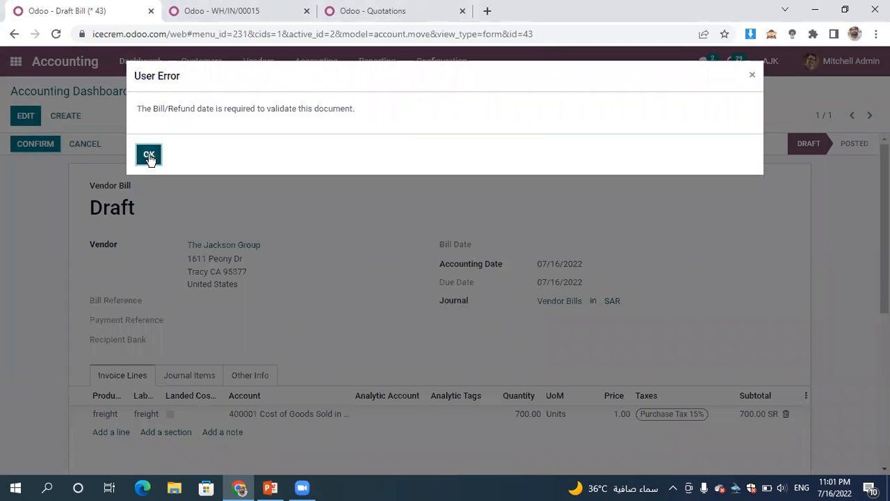
pyautogui.click(148, 155)
pyautogui.click(25, 117)
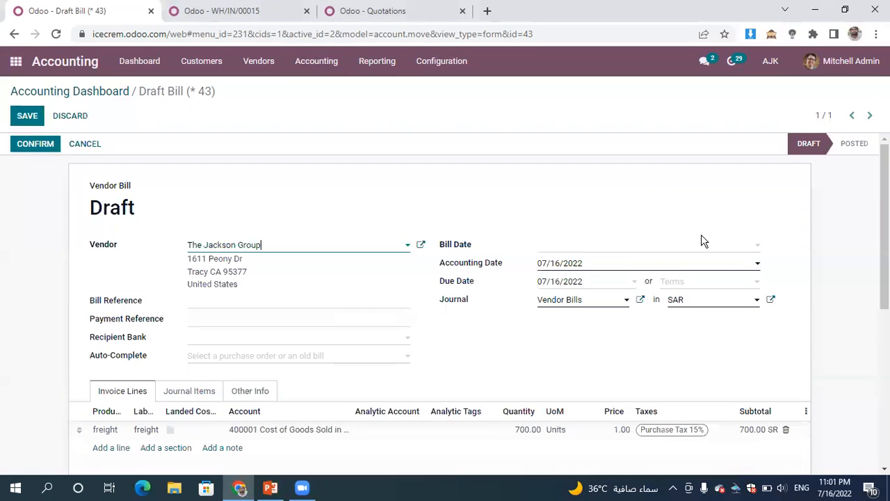
pyautogui.click(630, 246)
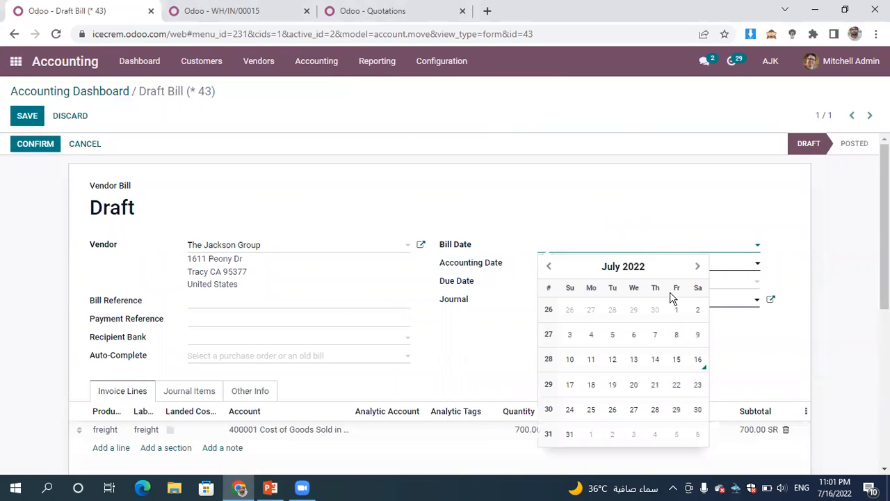
pyautogui.click(702, 368)
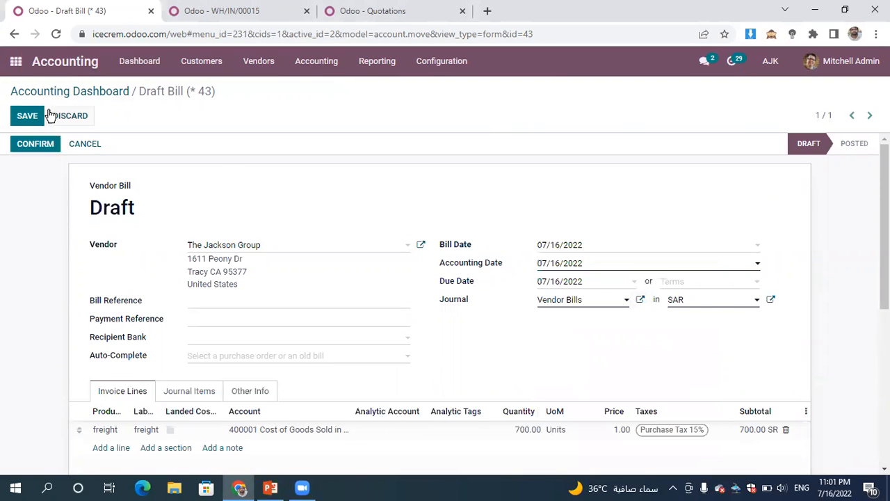
pyautogui.click(27, 117)
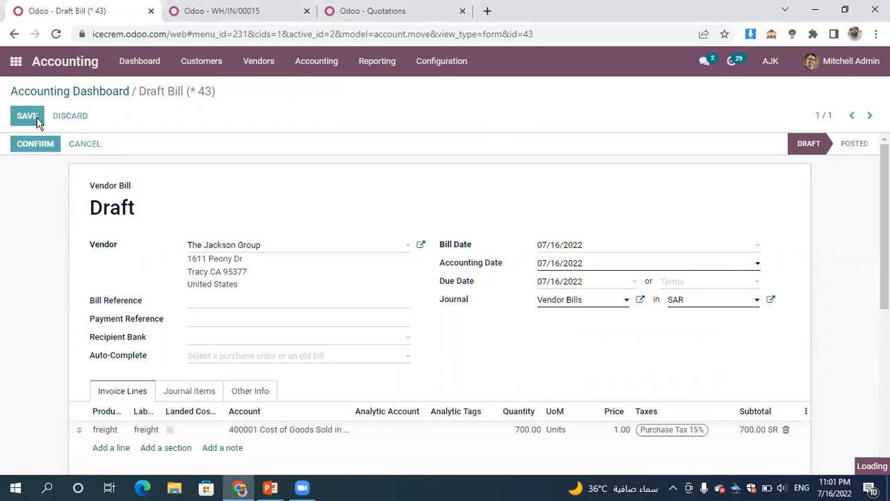
pyautogui.click(40, 146)
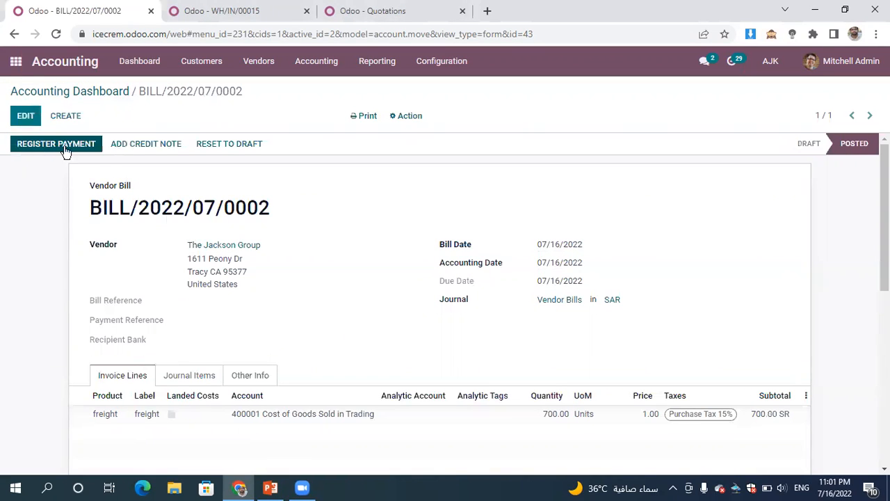
pyautogui.click(64, 148)
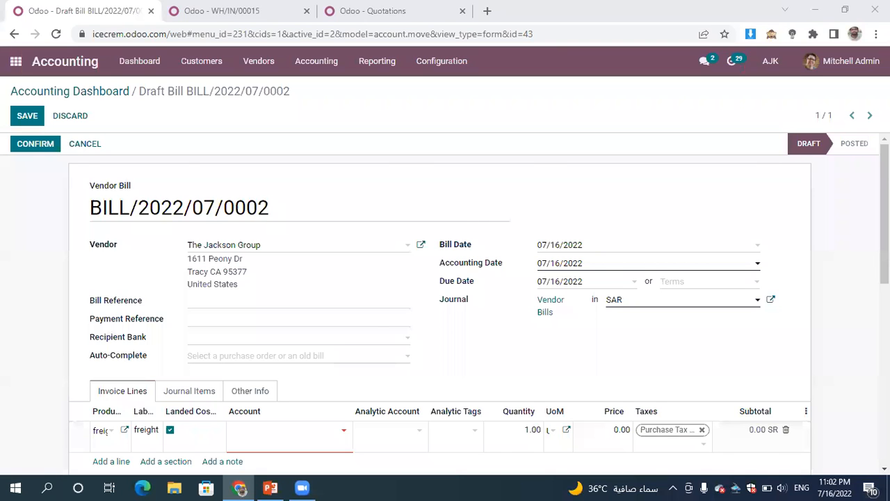
# - Assign account 400049 Convoyance Expenses to the landed-cost freight line, then save and confirm the vendor bill
pyautogui.scroll(-1, 751, 219)
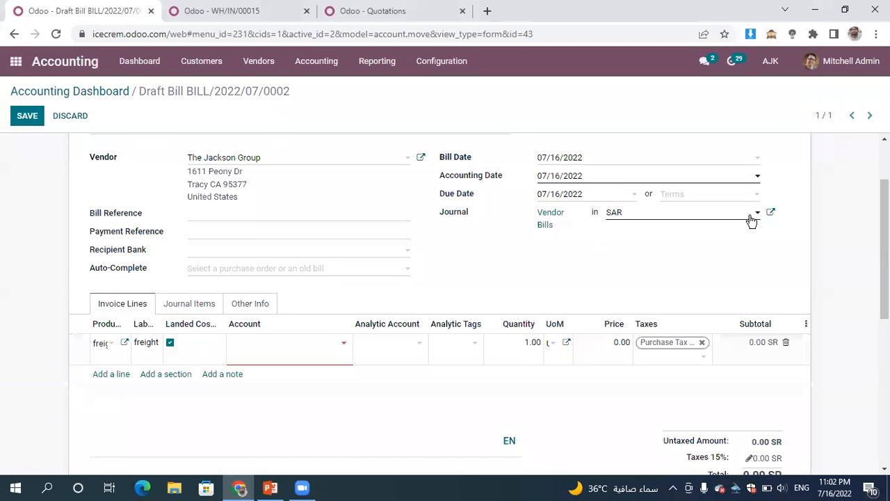
pyautogui.click(263, 344)
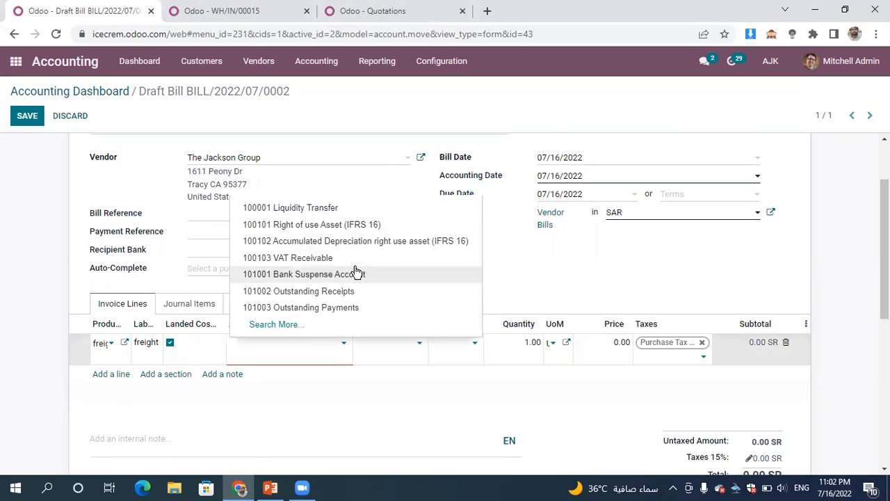
pyautogui.write('exp')
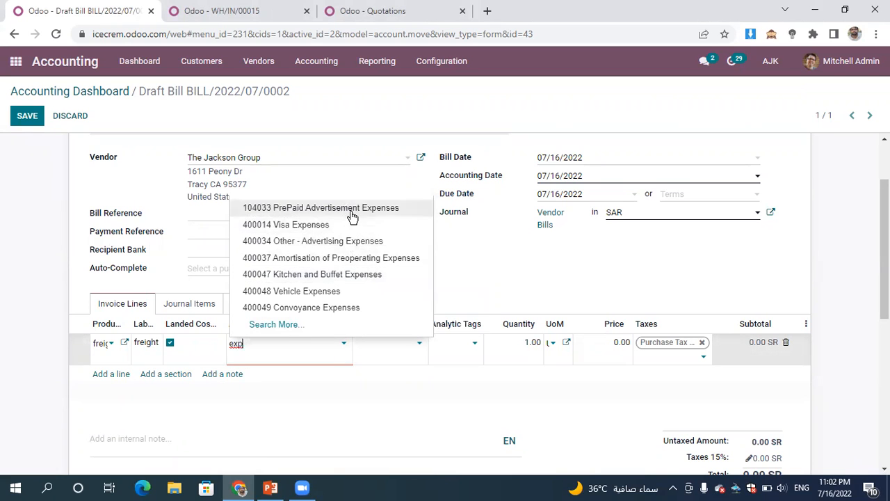
pyautogui.click(395, 308)
pyautogui.moveTo(885, 244); pyautogui.dragTo(884, 210)
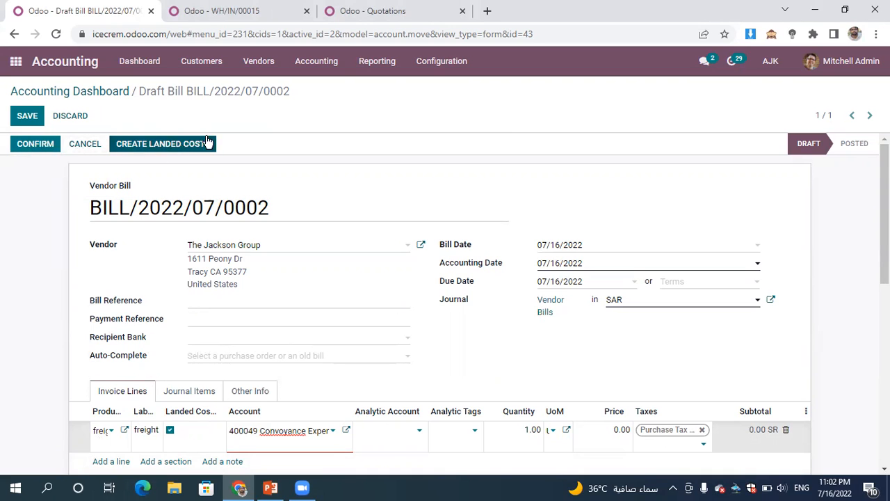
pyautogui.click(29, 119)
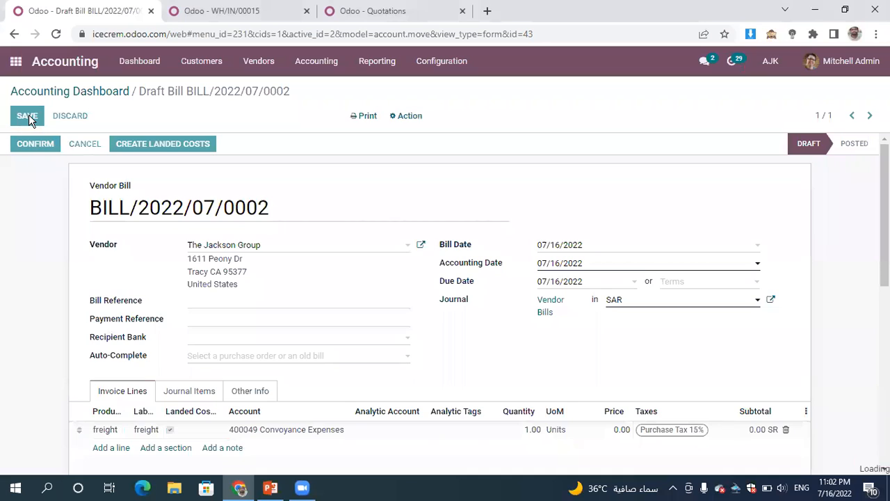
pyautogui.click(42, 144)
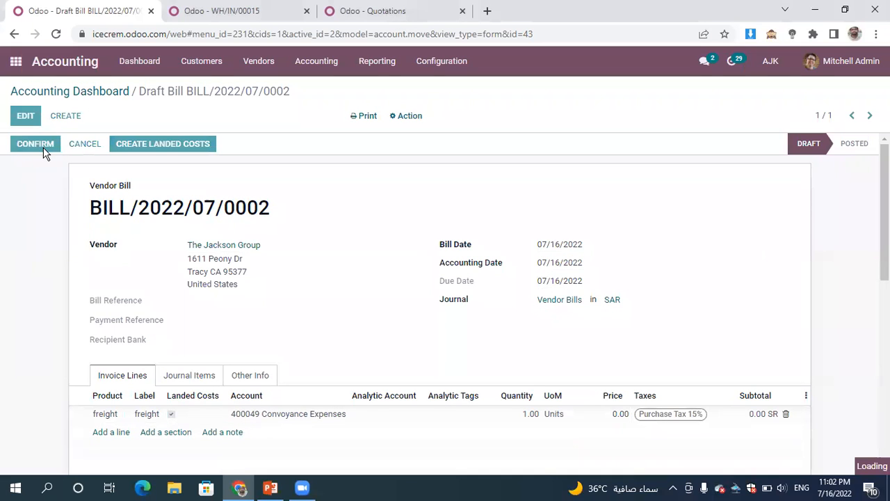
# - Create a landed cost from the freight vendor bill, apply it to transfer WH/IN/00015, save it, and try to validate it
pyautogui.click(235, 144)
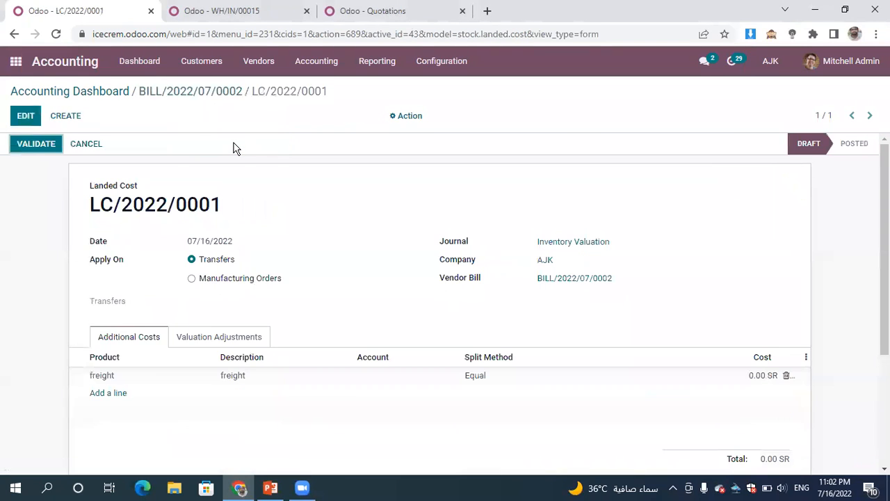
pyautogui.click(20, 115)
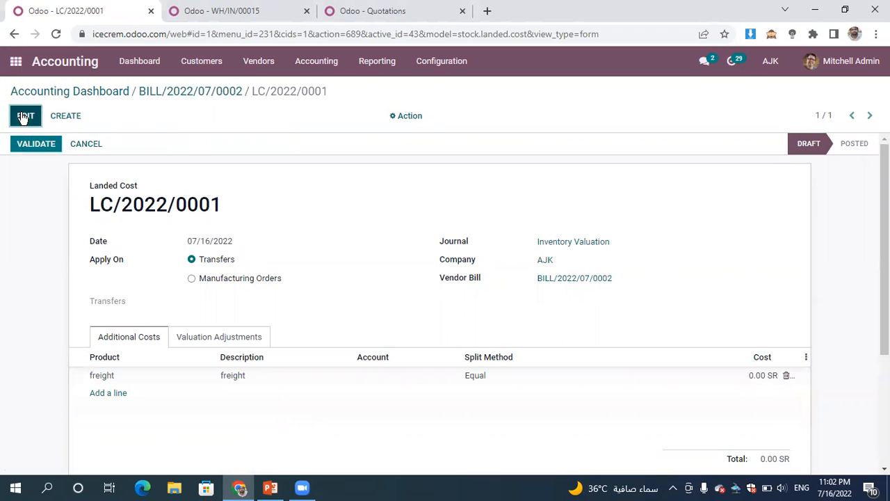
pyautogui.click(266, 10)
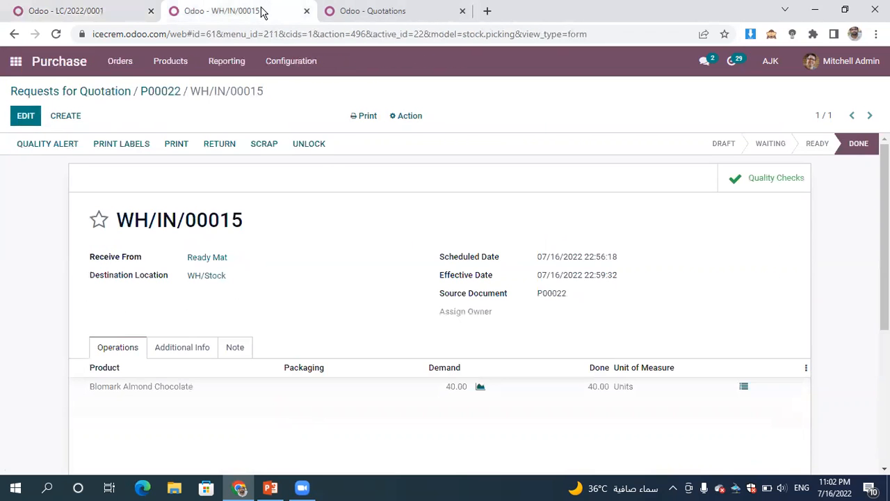
pyautogui.click(93, 12)
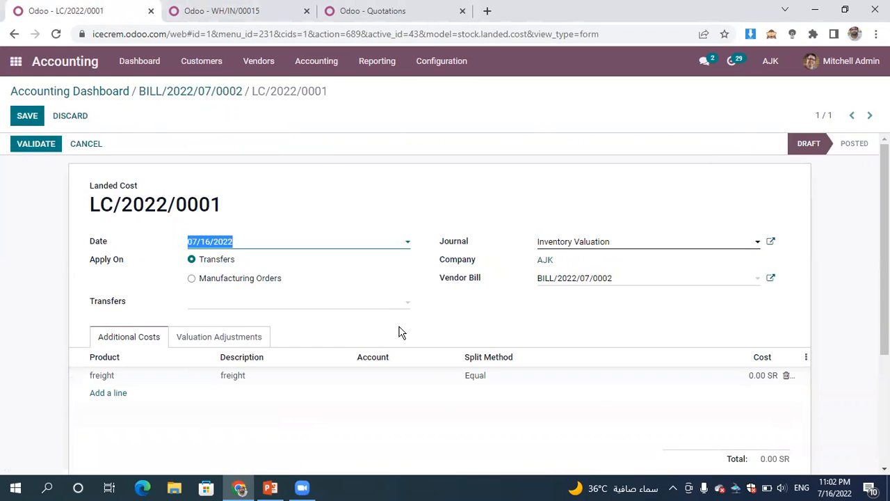
pyautogui.click(334, 302)
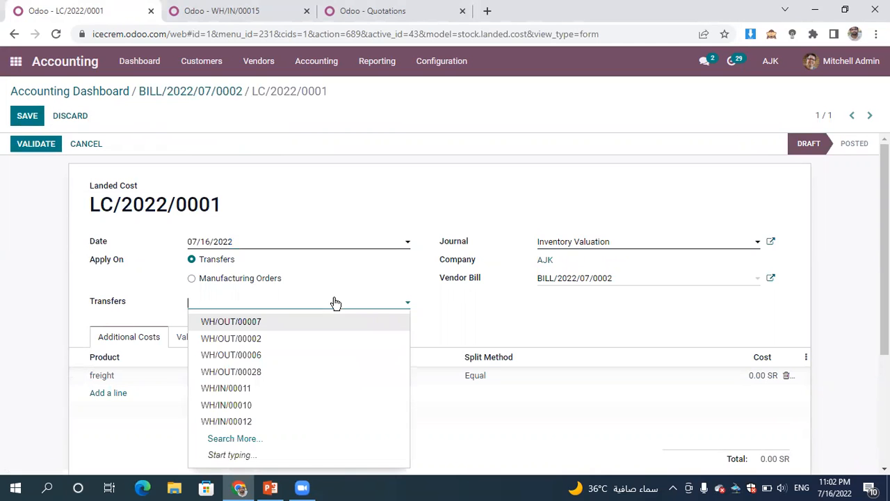
pyautogui.write('15')
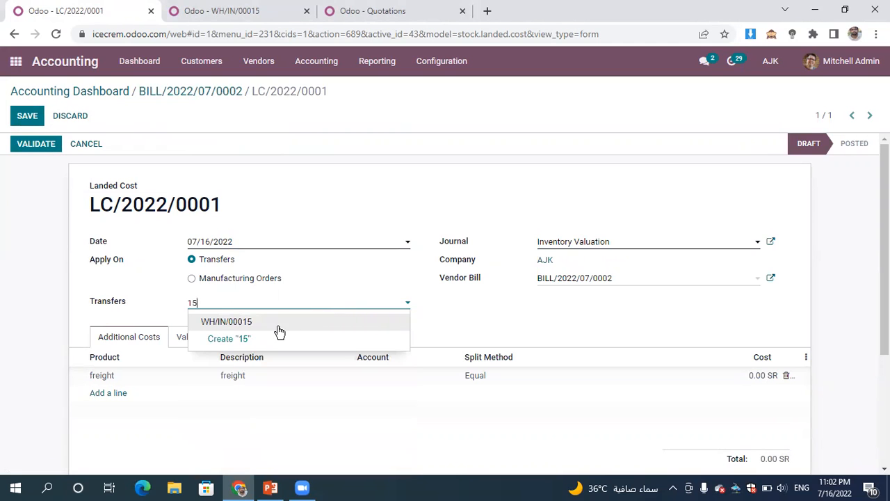
pyautogui.click(31, 118)
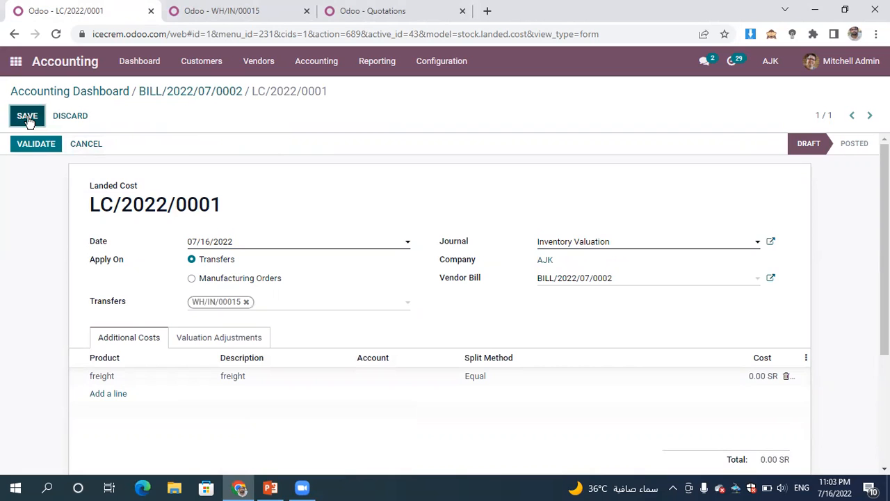
pyautogui.click(38, 149)
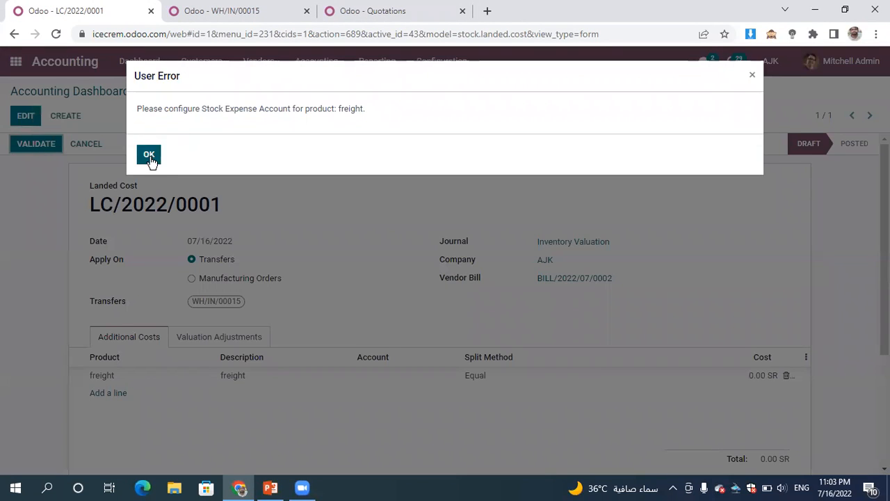
pyautogui.click(150, 156)
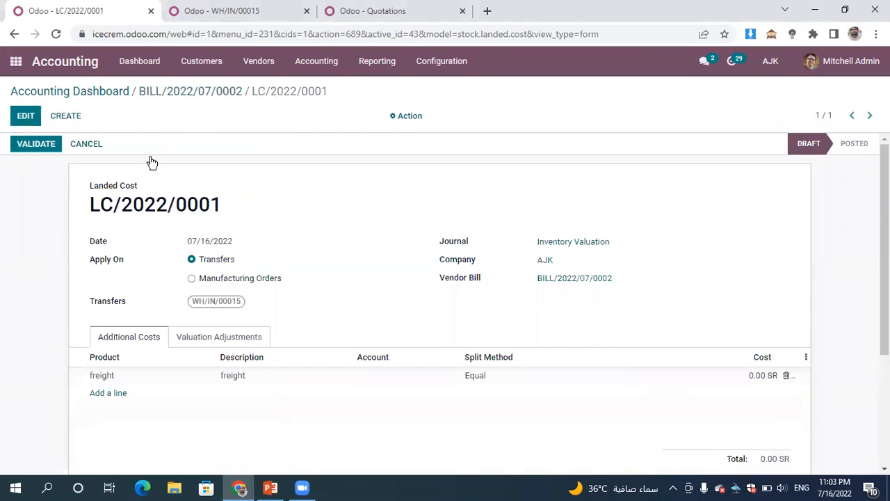
# - Switch to the receipt's browser tab, open the Accounting app there, and list the customer invoices
pyautogui.click(236, 12)
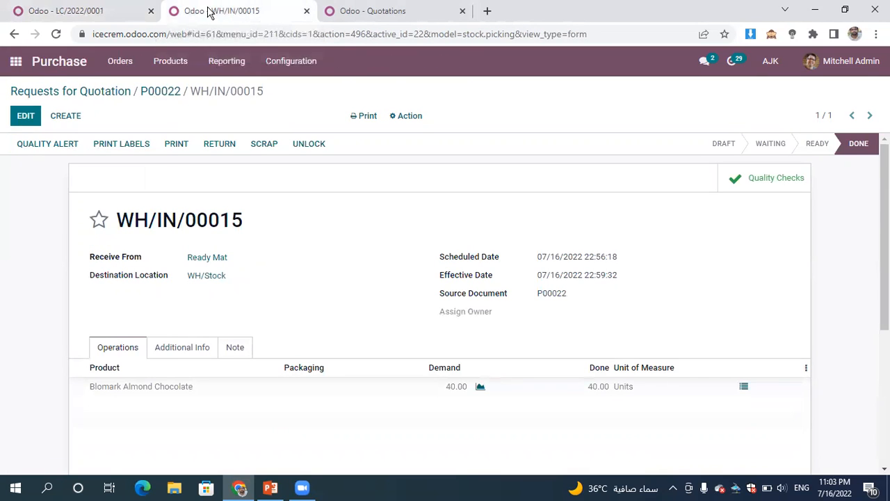
pyautogui.click(16, 62)
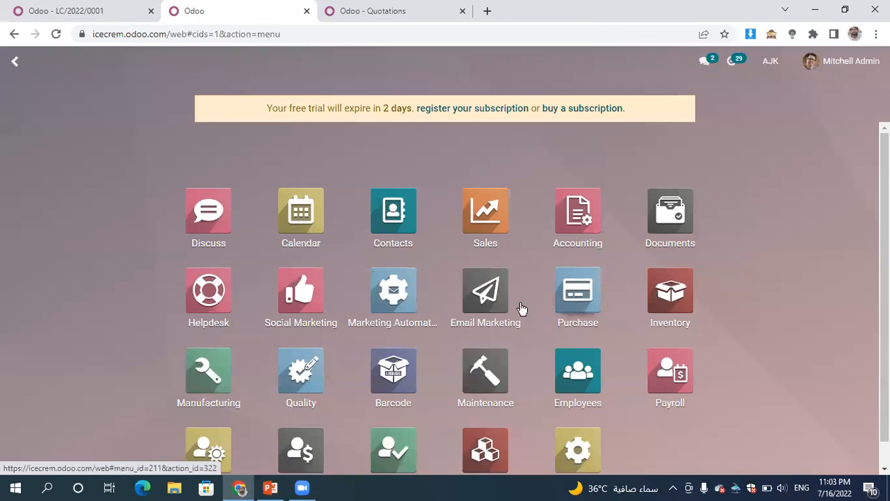
pyautogui.click(578, 202)
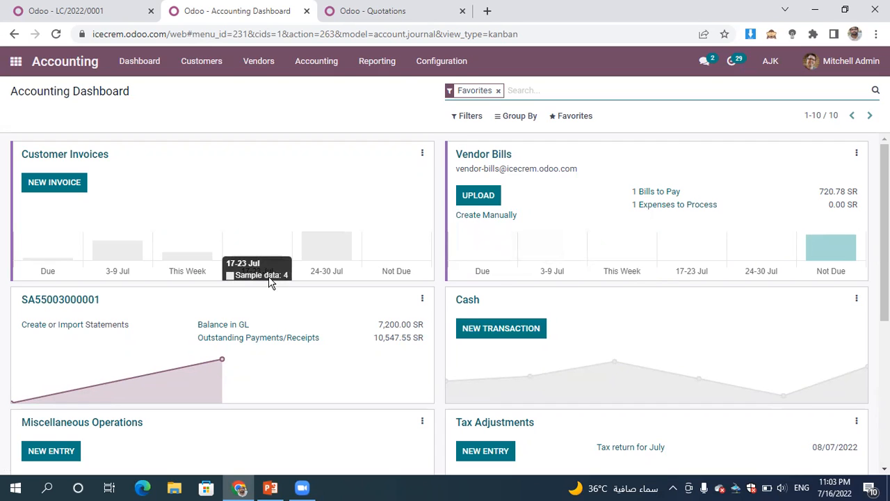
pyautogui.click(84, 160)
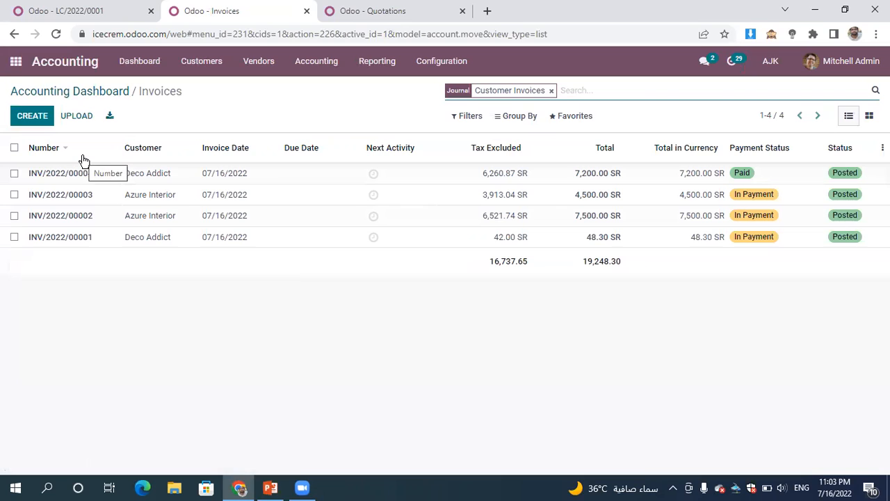
# - Search the Partner Ledger for "azur", expand Azure Interior's entries, and view the journal entry for INV/2022/00002
pyautogui.click(377, 62)
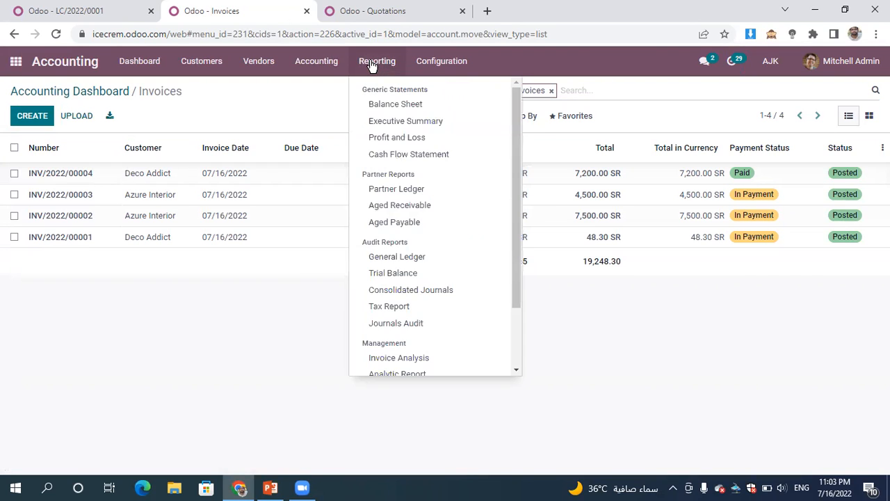
pyautogui.click(468, 189)
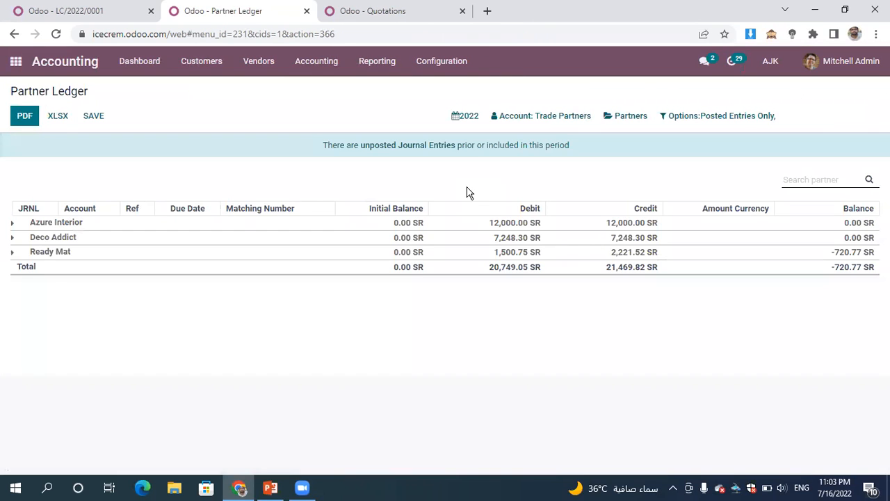
pyautogui.write('azur')
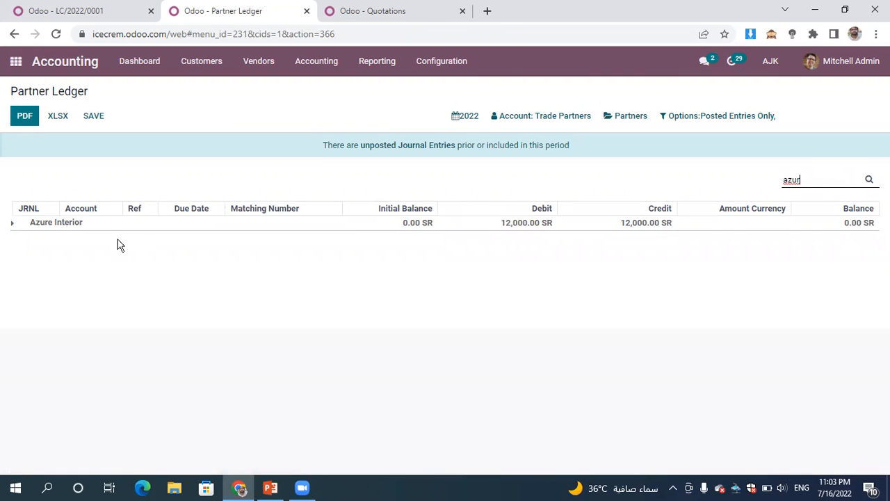
pyautogui.click(54, 230)
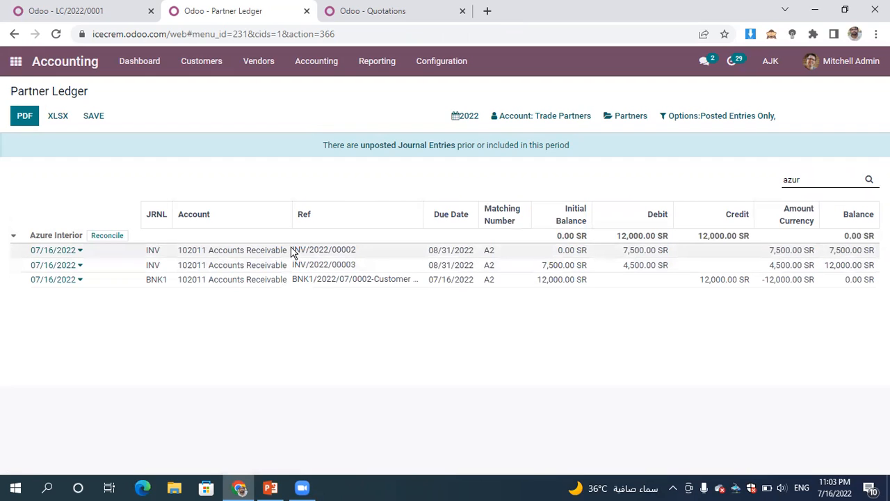
pyautogui.click(73, 253)
pyautogui.click(70, 263)
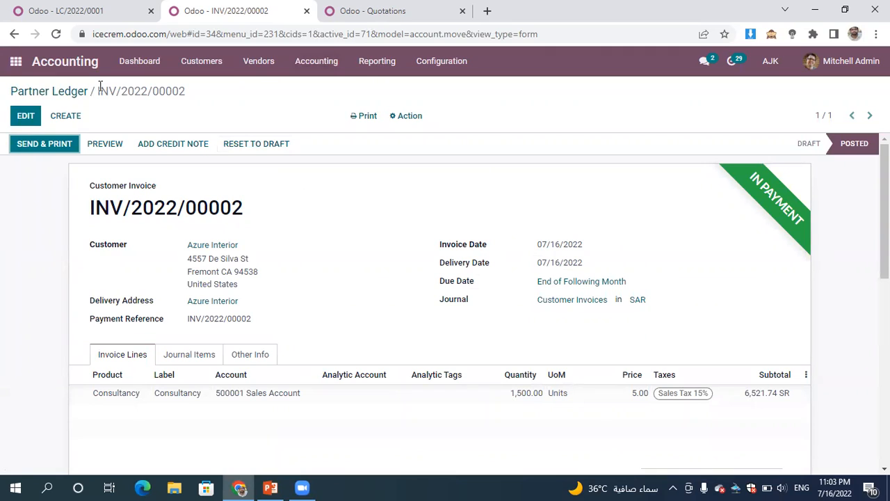
# - Return to the Partner Ledger and clear the partner search
pyautogui.click(77, 98)
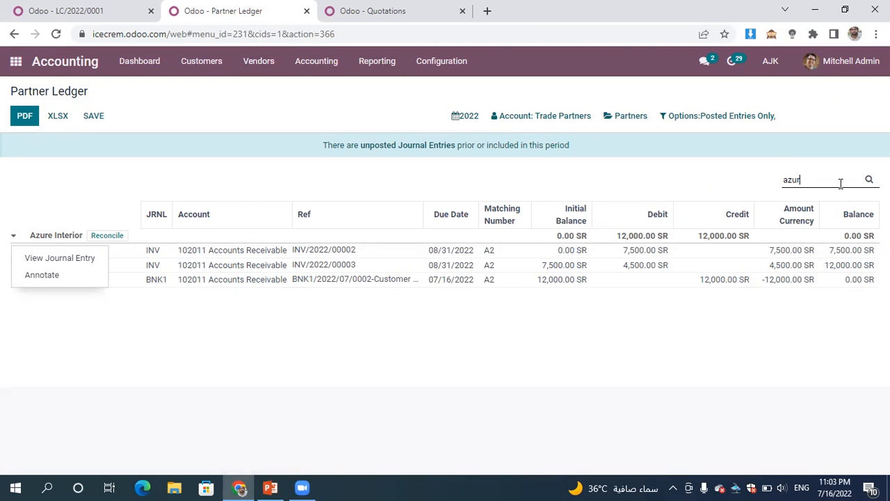
pyautogui.press('BackSpace')
pyautogui.press('BackSpace')
pyautogui.press('BackSpace')
pyautogui.press('BackSpace')
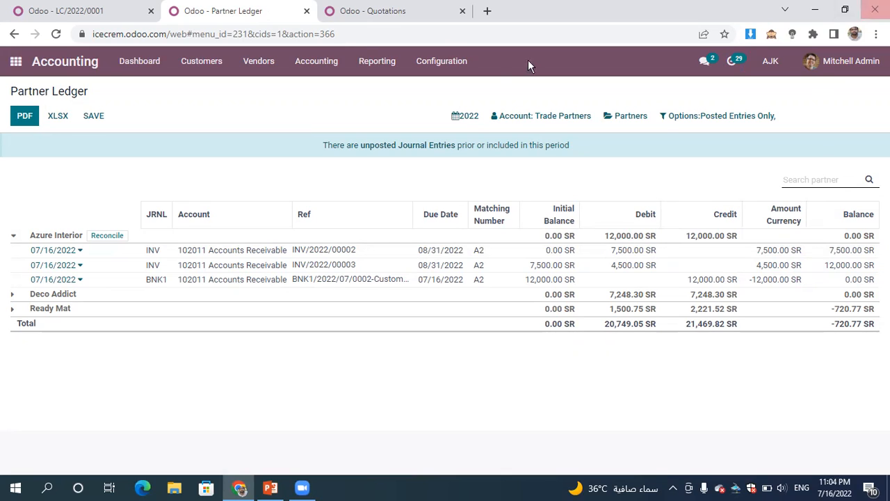
pyautogui.click(315, 67)
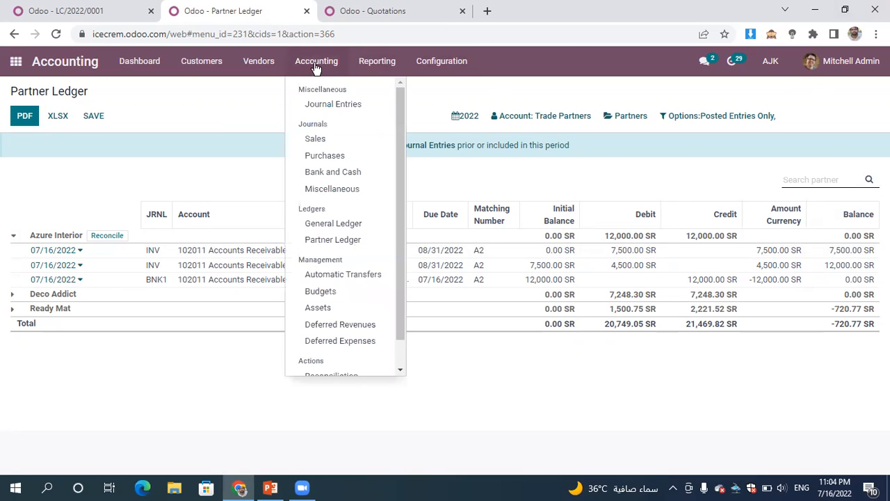
# - Reverse customer invoice INV/2022/00004 with a credit note giving the reason "faulty", and confirm the credit note
pyautogui.moveTo(235, 62)
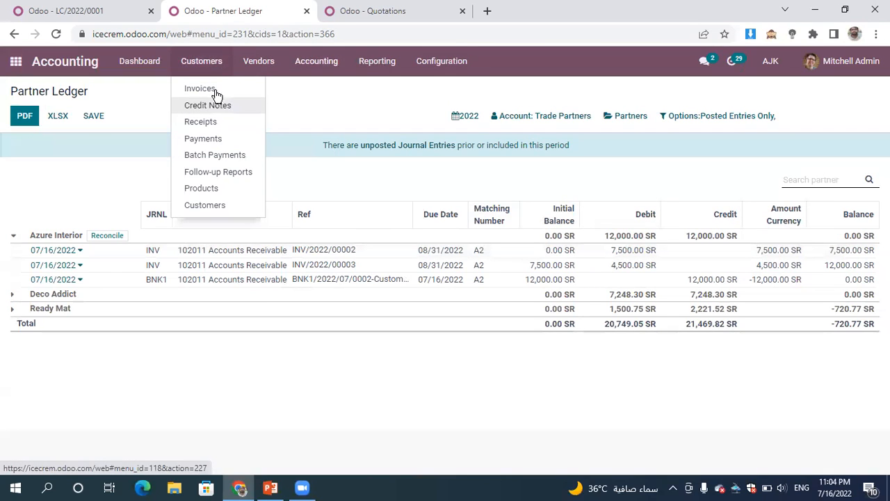
pyautogui.click(215, 90)
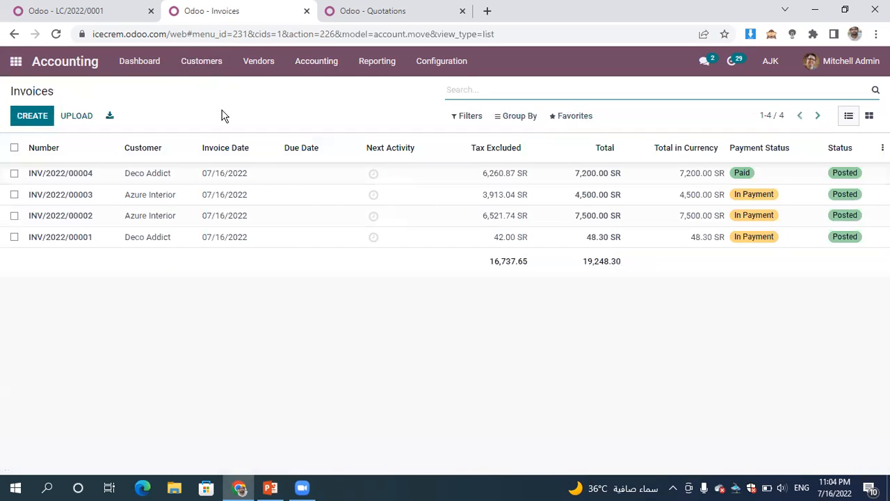
pyautogui.click(273, 178)
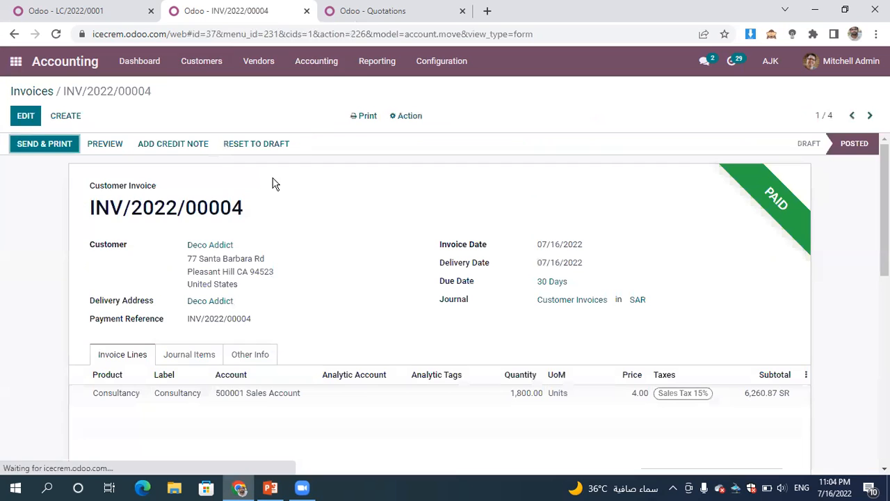
pyautogui.click(184, 146)
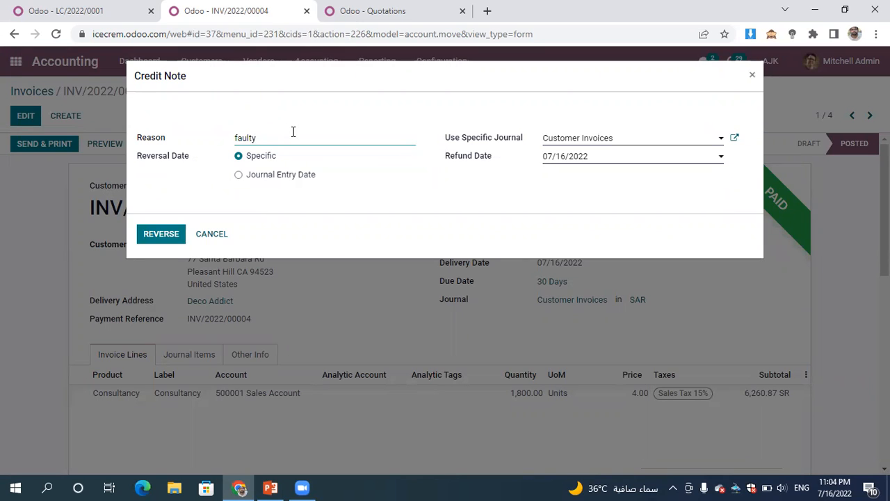
pyautogui.click(163, 234)
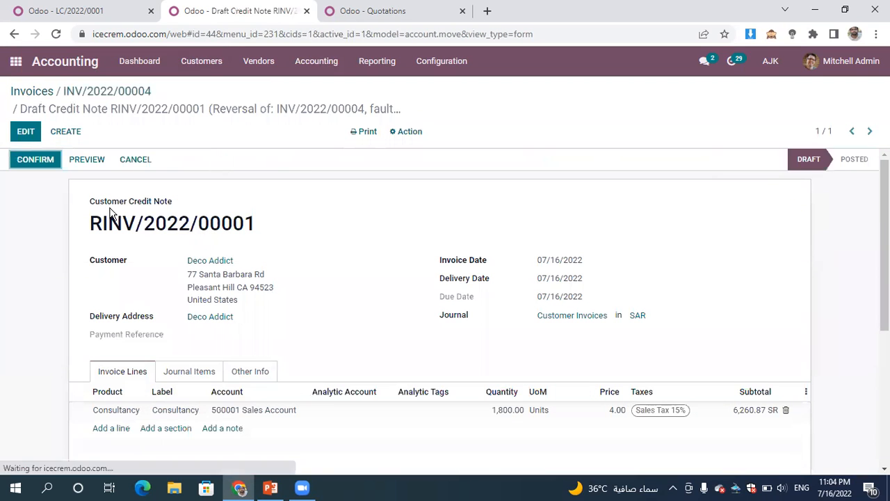
pyautogui.moveTo(90, 221)
pyautogui.mouseDown()
pyautogui.moveTo(110, 226)
pyautogui.moveTo(101, 227)
pyautogui.mouseUp()
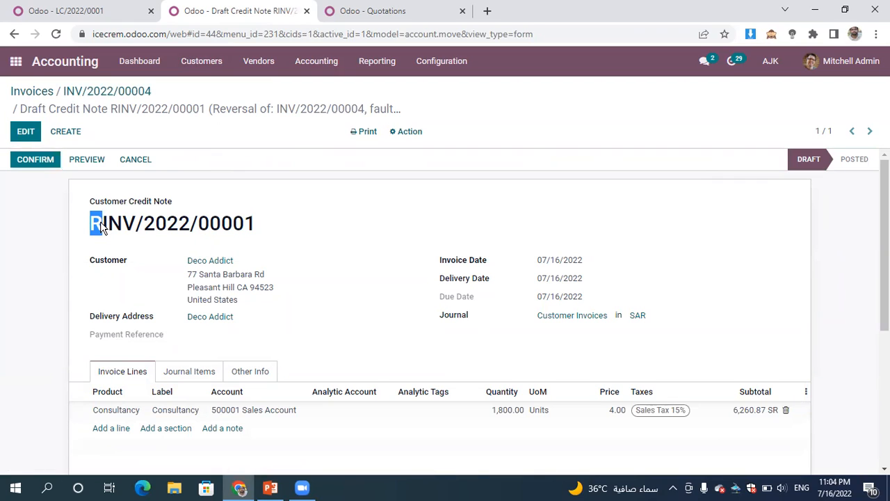
pyautogui.click(34, 162)
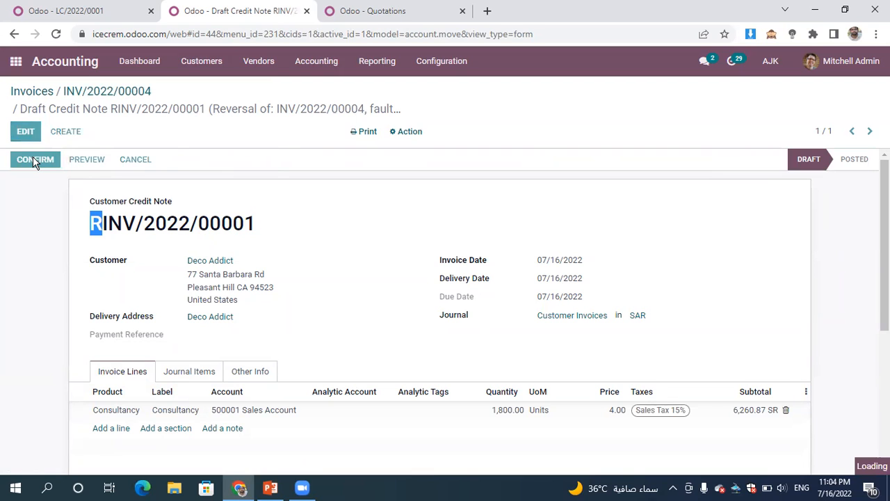
# - Open the customer credit notes list and create a new credit note for Deco Addict
pyautogui.click(210, 66)
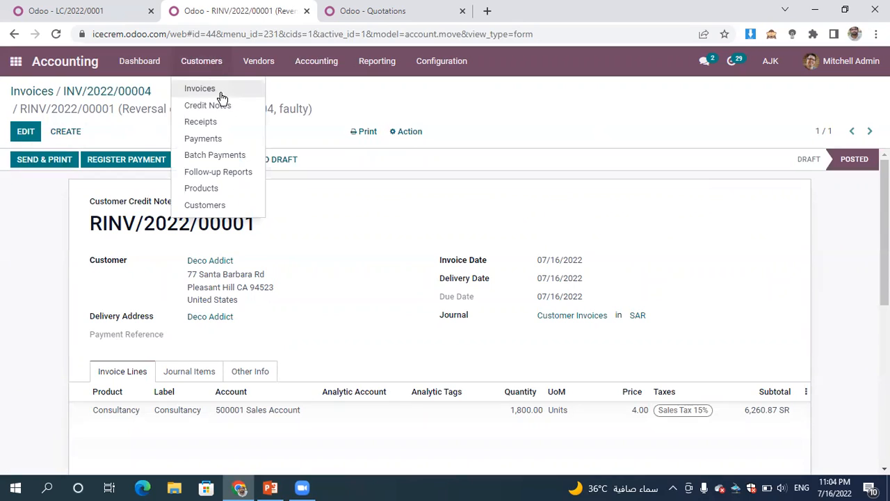
pyautogui.click(261, 66)
pyautogui.moveTo(225, 69)
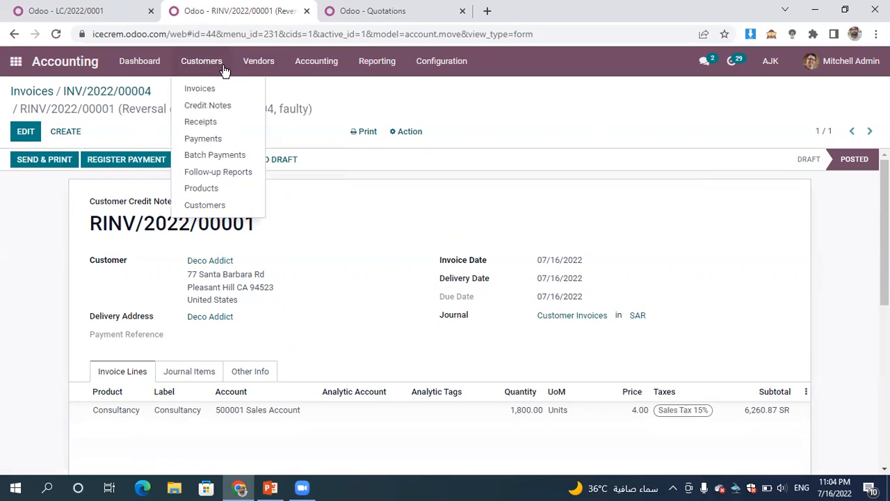
pyautogui.click(210, 105)
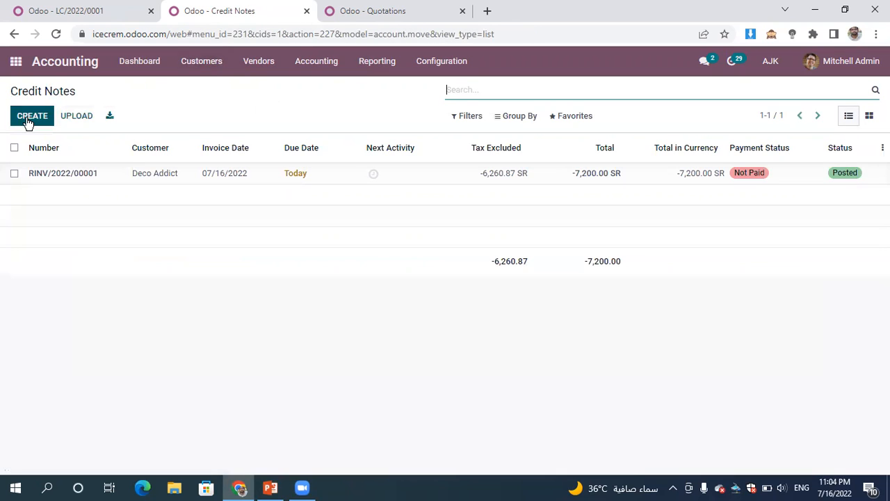
pyautogui.click(28, 122)
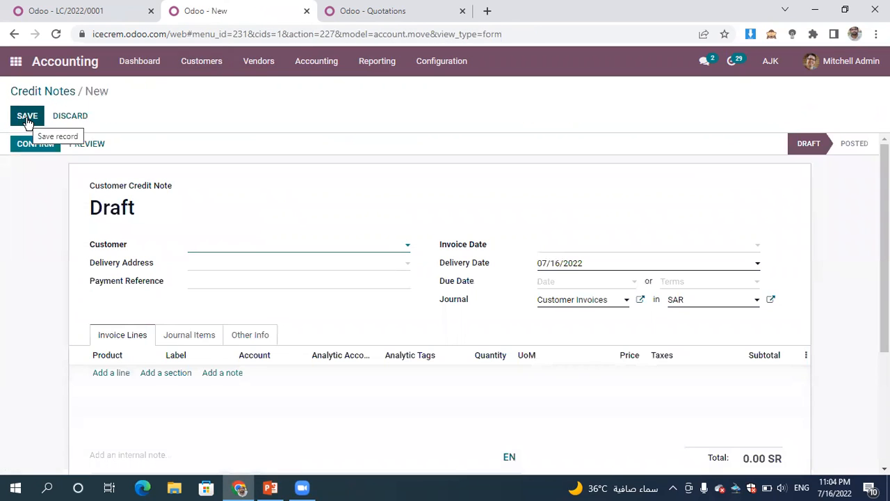
pyautogui.click(257, 247)
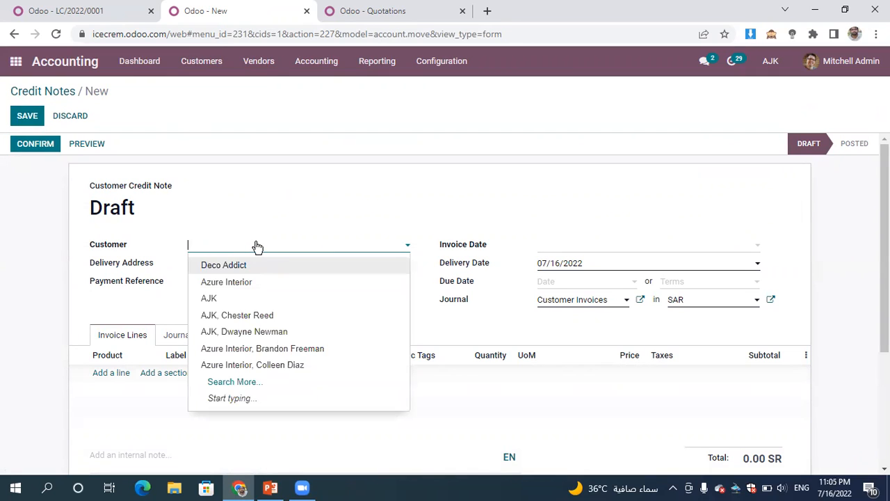
pyautogui.click(309, 271)
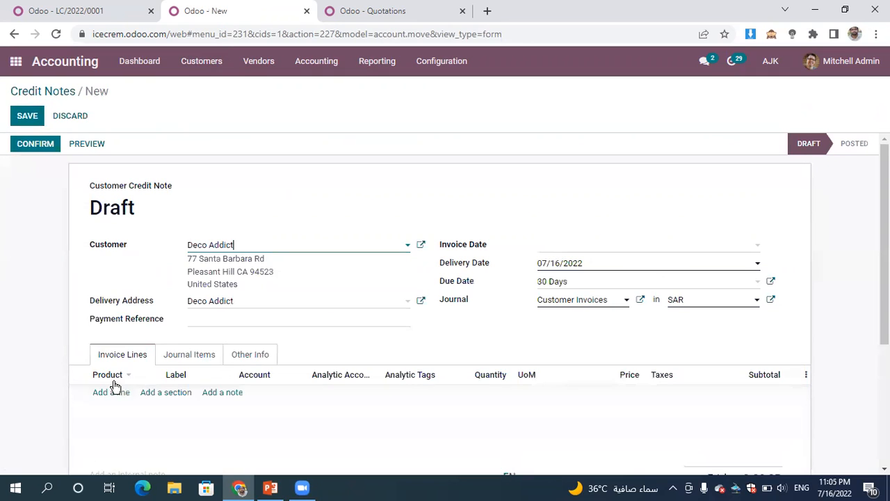
# - Add a line with a newly created product "refund" and quantity 400, and save and confirm the credit note
pyautogui.click(105, 393)
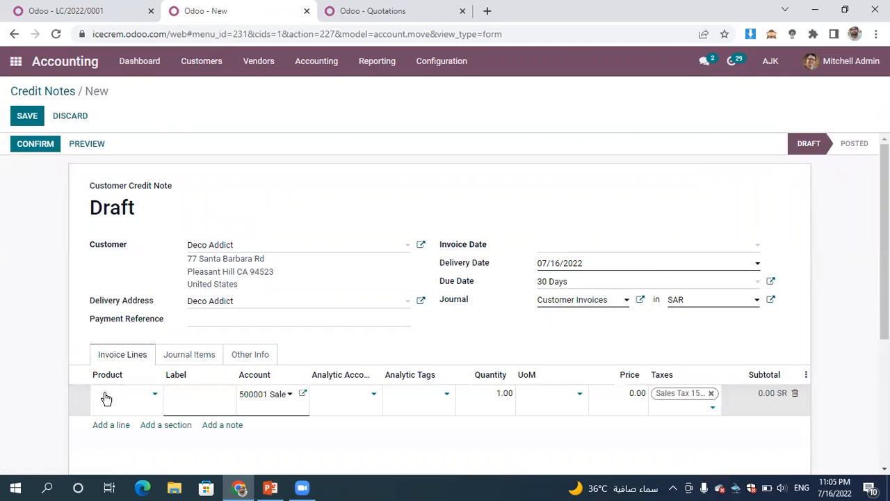
pyautogui.write('refund')
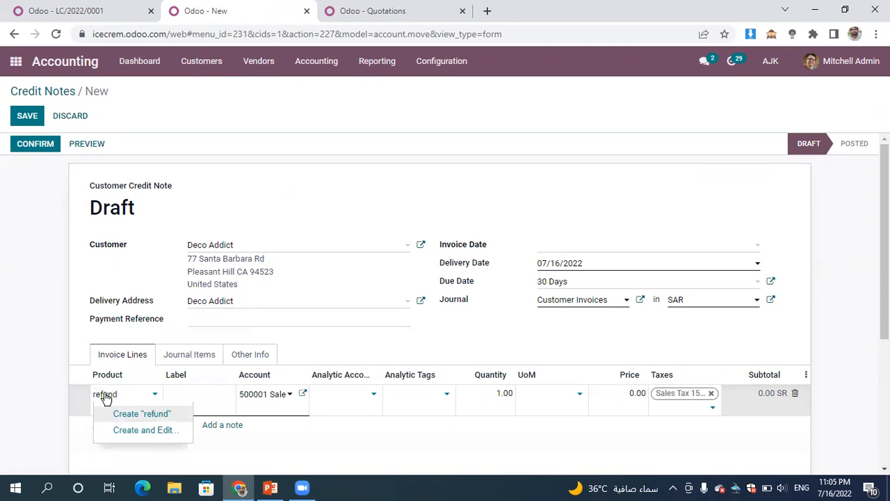
pyautogui.click(170, 415)
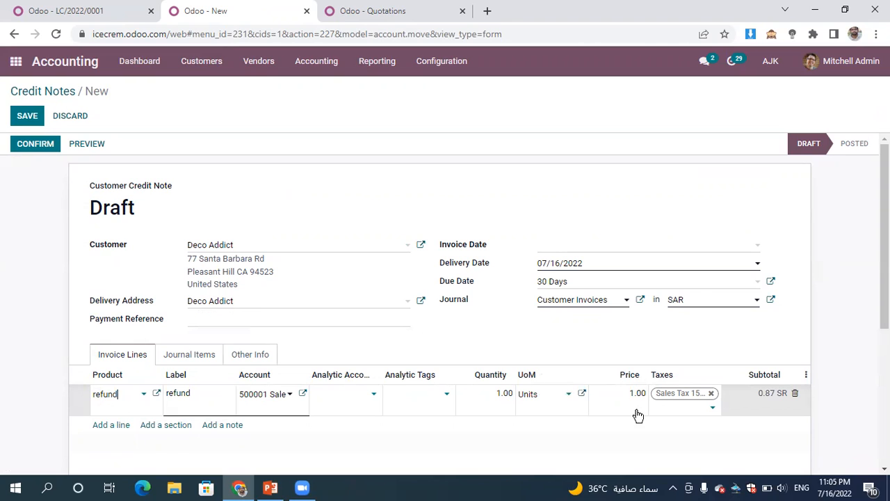
pyautogui.click(488, 395)
pyautogui.write('4')
pyautogui.click(686, 192)
pyautogui.click(20, 120)
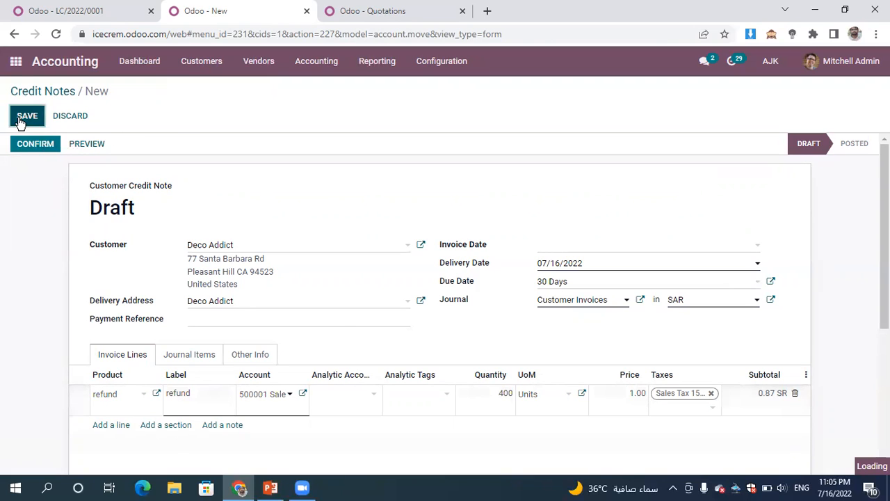
pyautogui.click(36, 145)
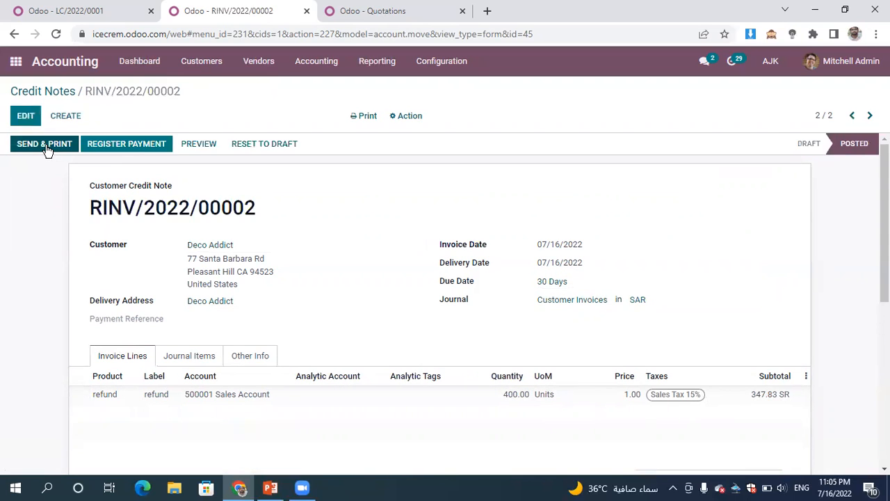
# - Open Ready Mat's vendor bill BILL/2022/07/0001 from the vendor bills and register a payment for its remaining amount
pyautogui.click(267, 67)
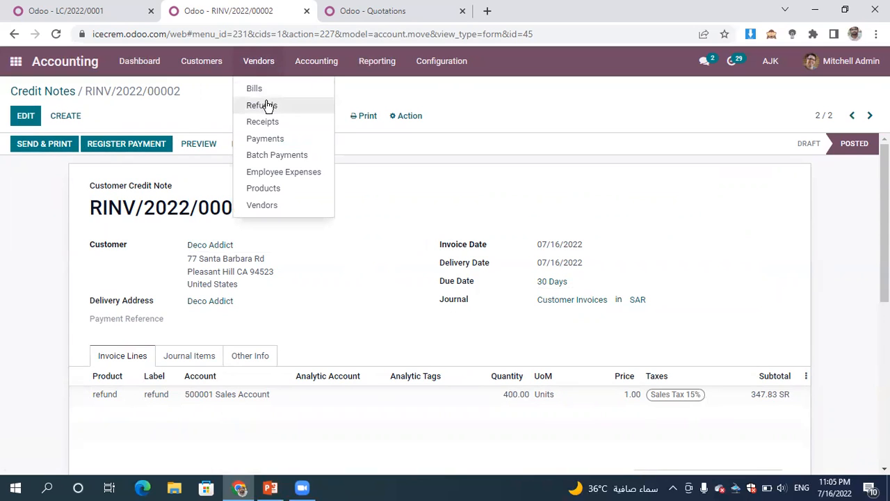
pyautogui.click(268, 90)
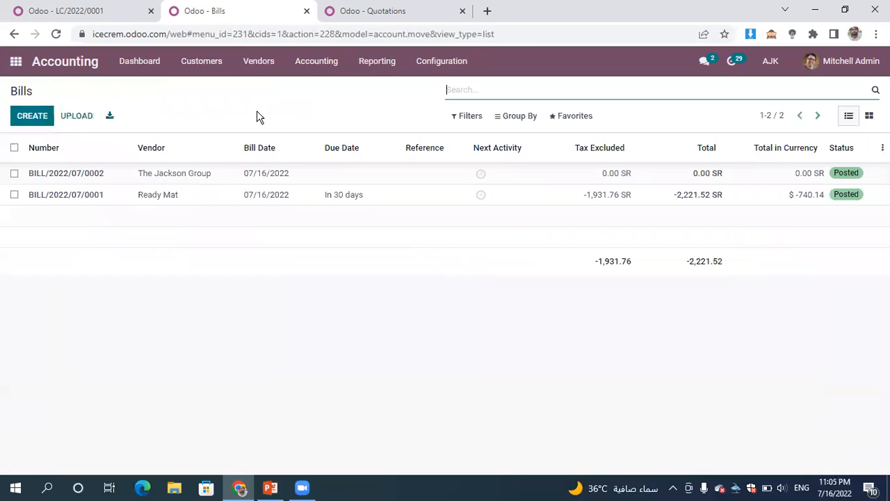
pyautogui.click(226, 175)
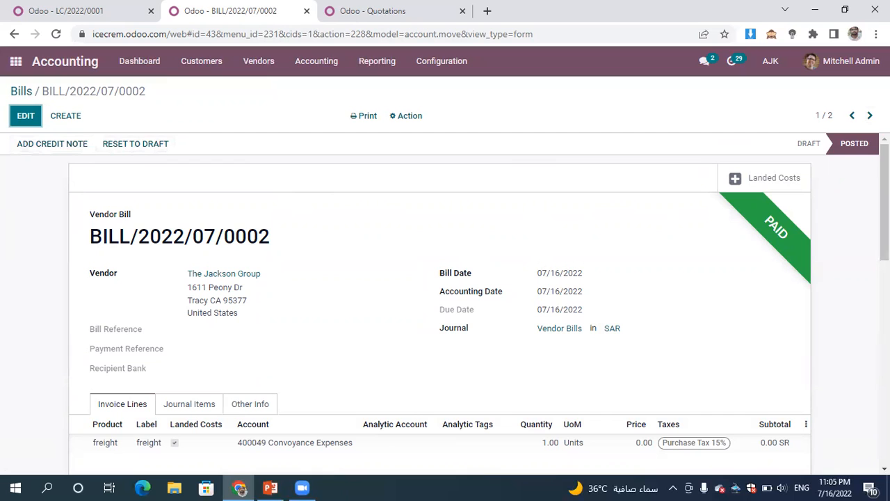
pyautogui.click(869, 117)
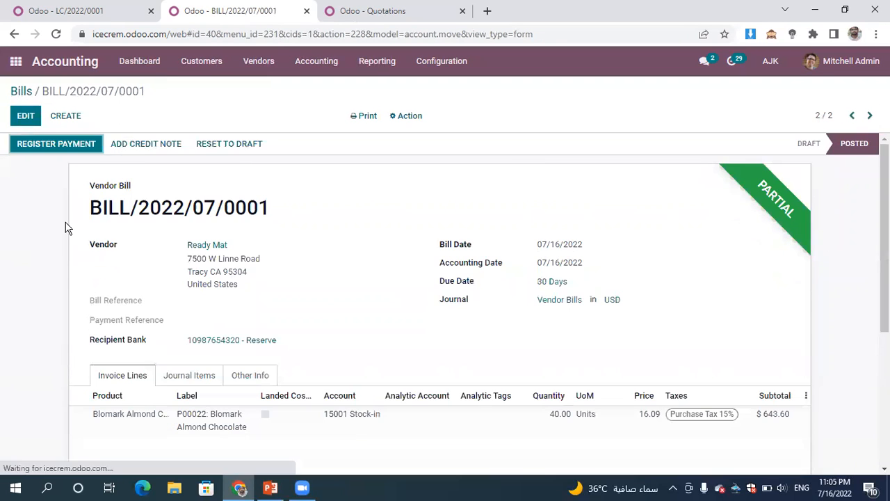
pyautogui.click(70, 143)
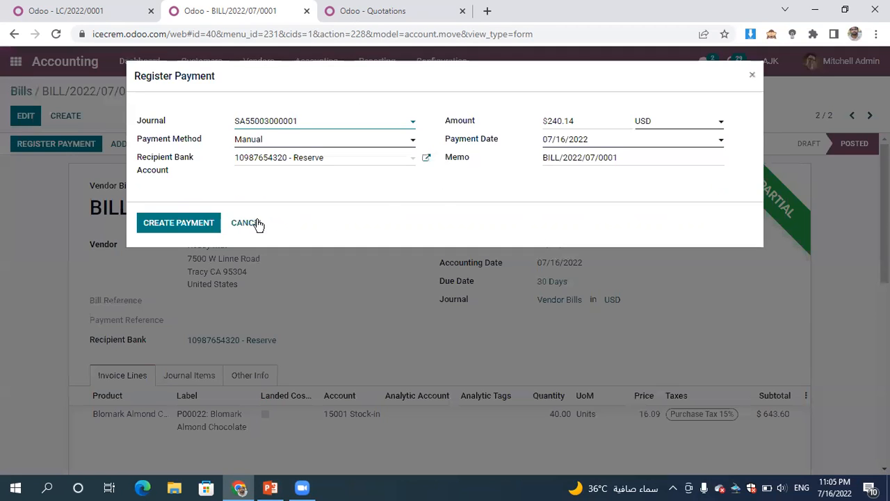
pyautogui.click(177, 223)
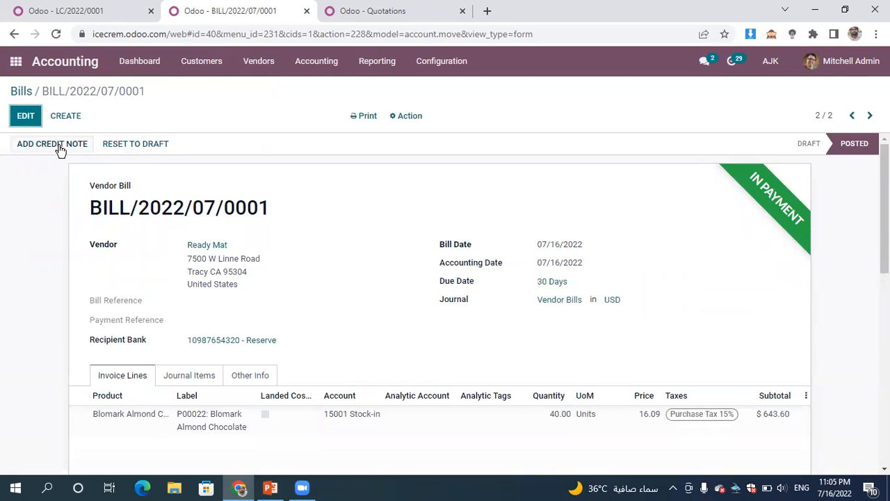
# - Start adding a credit note to vendor bill BILL/2022/07/0001
pyautogui.click(58, 147)
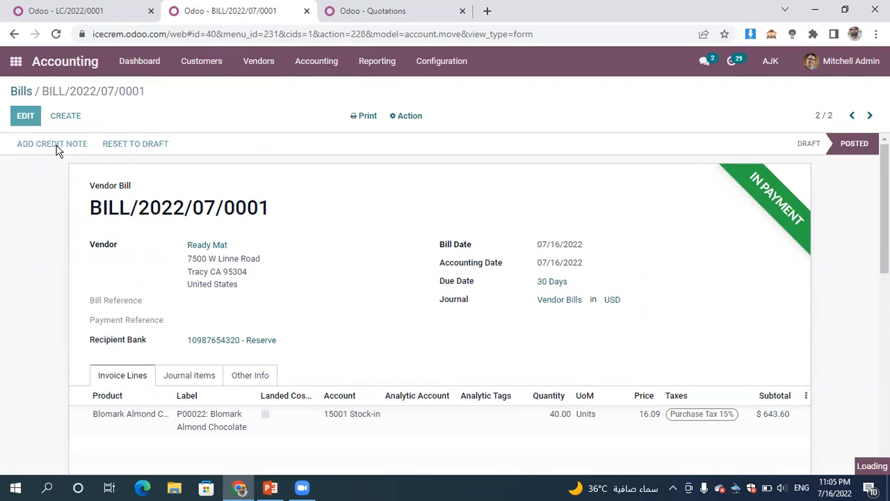
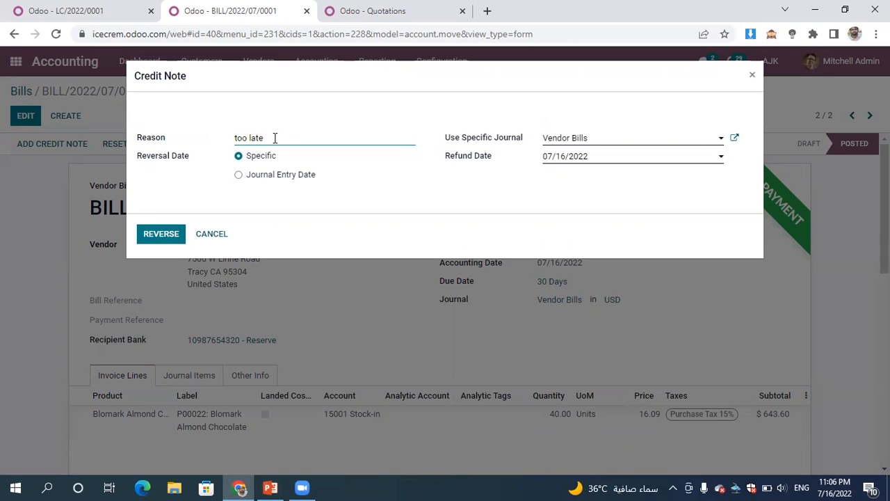
# - Create the reversal credit note for the vendor bill and set its Blomark Almond Chocolate line to quantity 20 and price 1
pyautogui.click(160, 234)
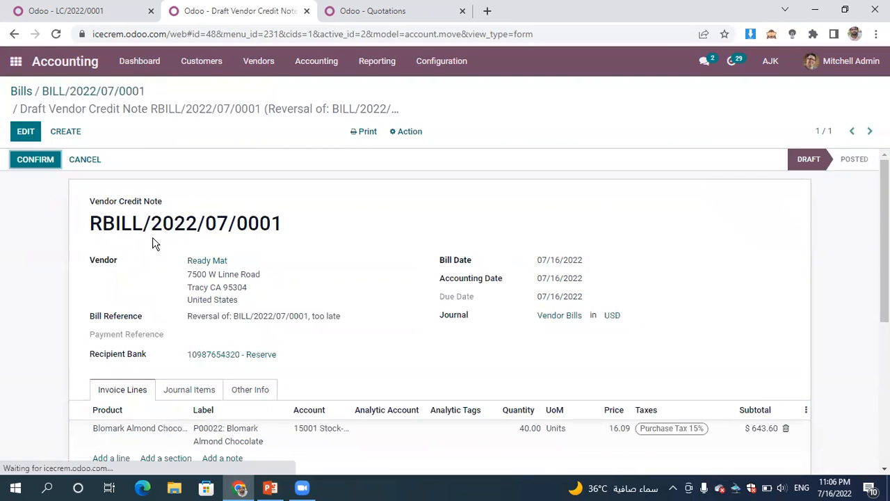
pyautogui.click(25, 130)
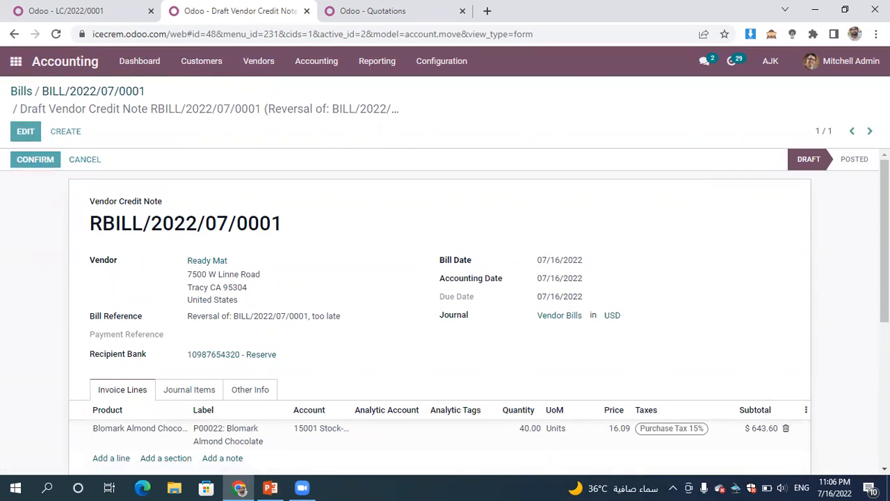
pyautogui.scroll(-3, 445, 313)
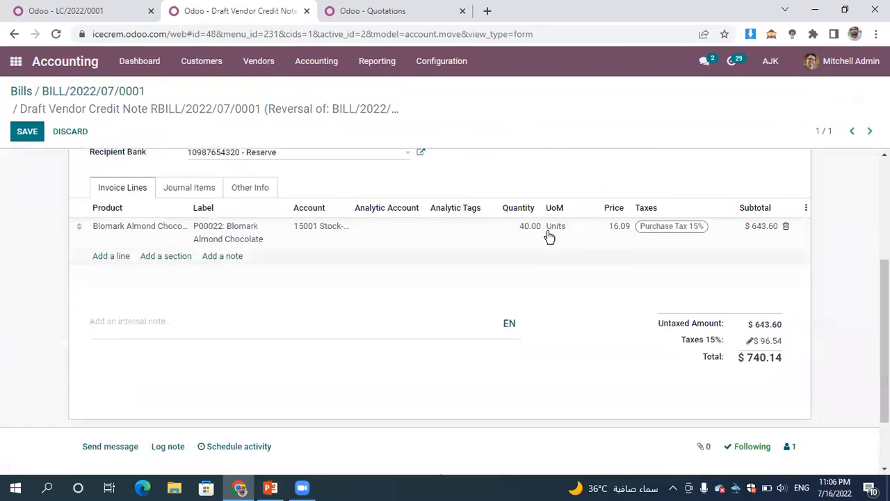
pyautogui.click(516, 225)
pyautogui.write('2')
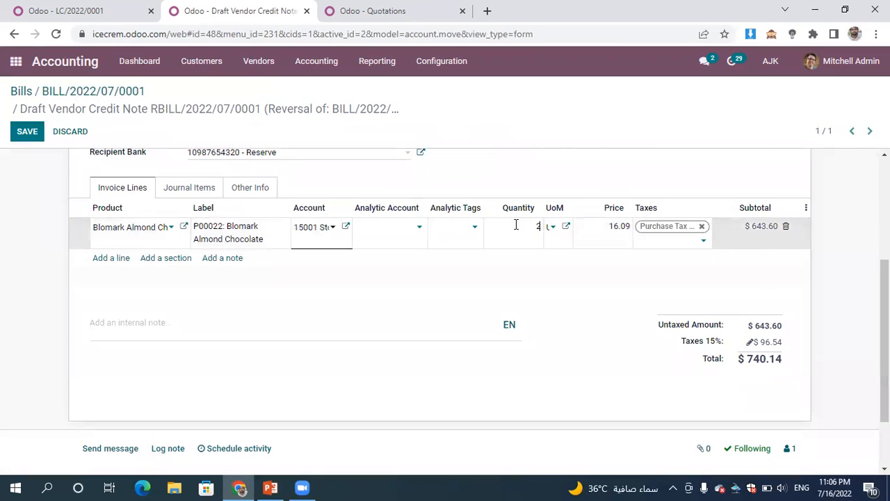
pyautogui.write('0')
pyautogui.click(615, 228)
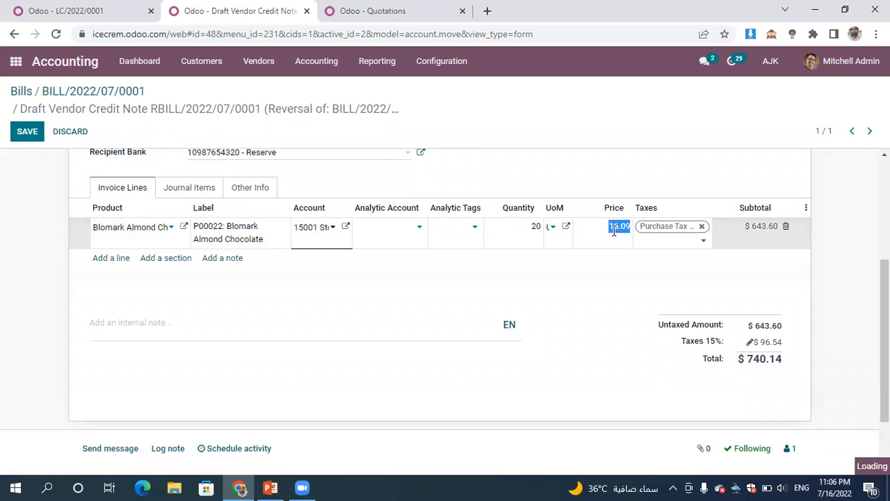
pyautogui.write('1')
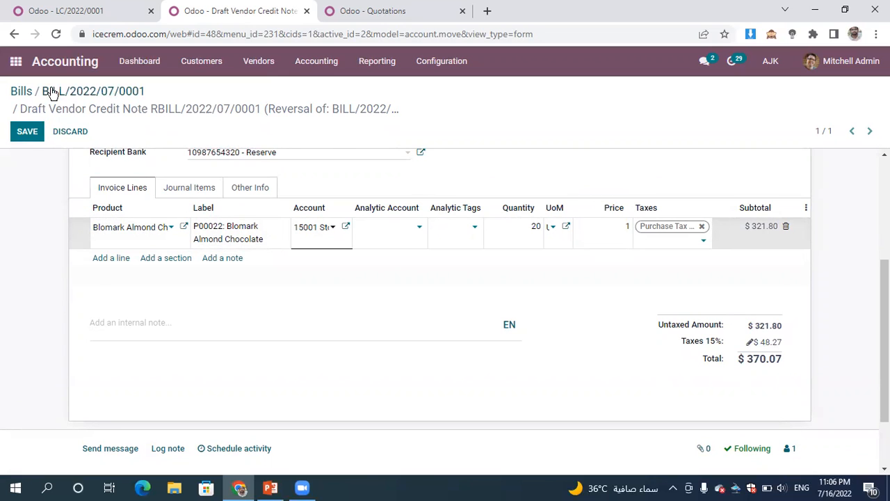
# - Save and confirm the vendor credit note
pyautogui.click(26, 132)
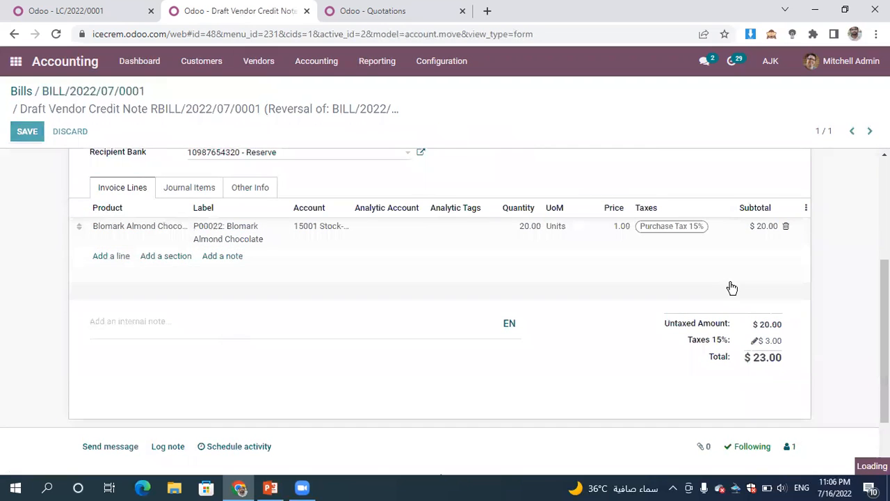
pyautogui.moveTo(884, 341); pyautogui.dragTo(885, 201)
pyautogui.click(36, 166)
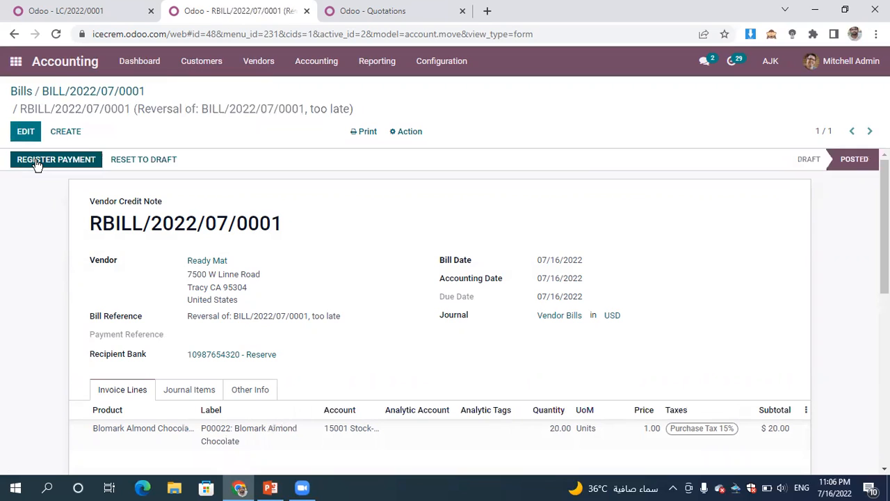
# - Create a new employee expense report with the summary "Trip to NY"
pyautogui.click(255, 66)
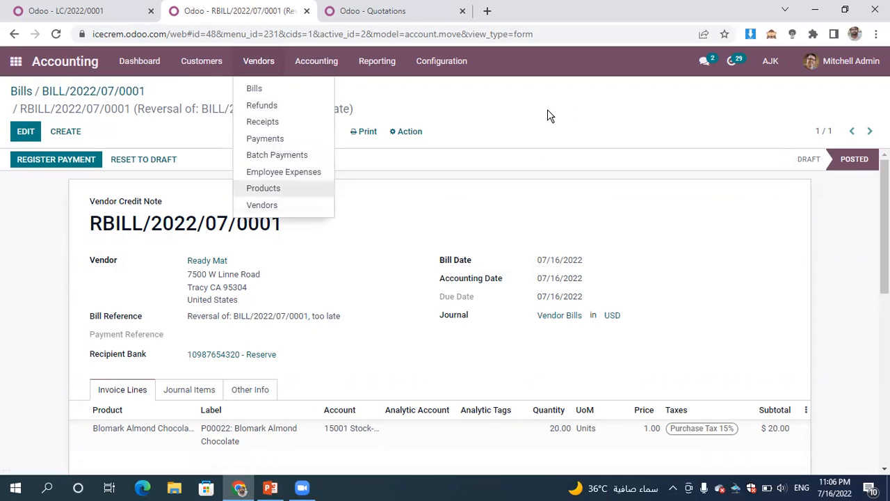
pyautogui.click(294, 174)
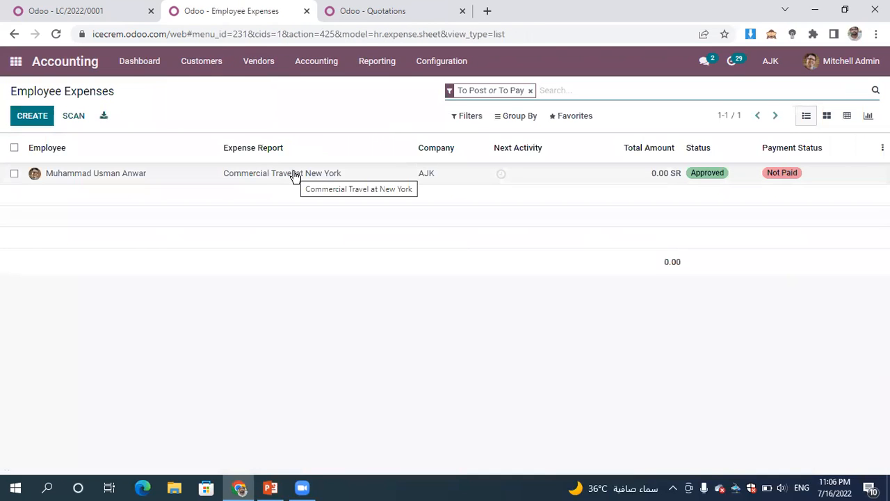
pyautogui.click(35, 123)
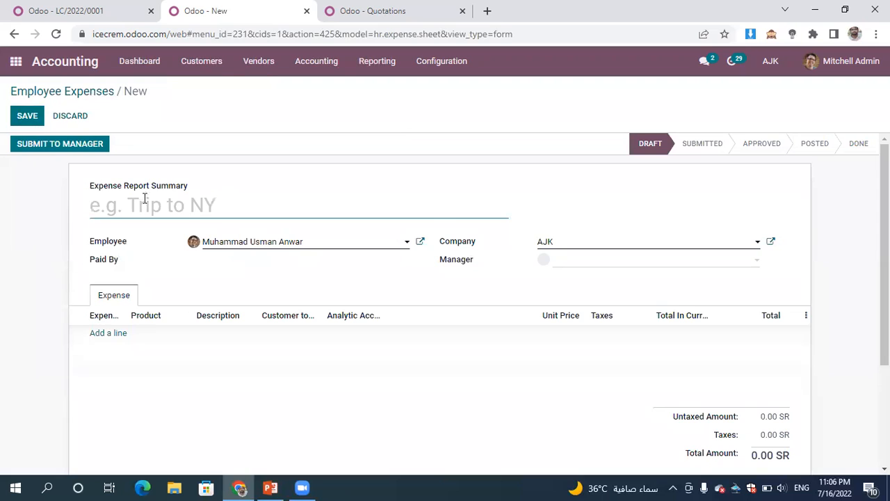
pyautogui.click(266, 70)
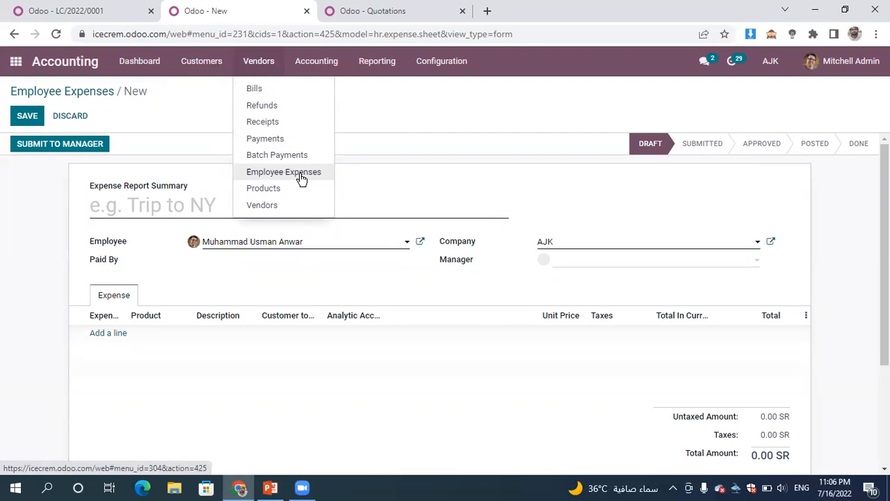
pyautogui.click(160, 204)
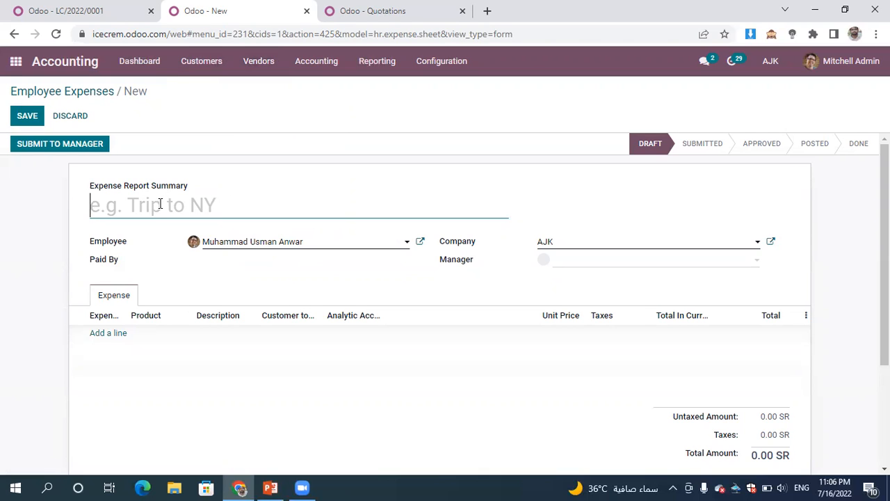
pyautogui.write('Trip to ')
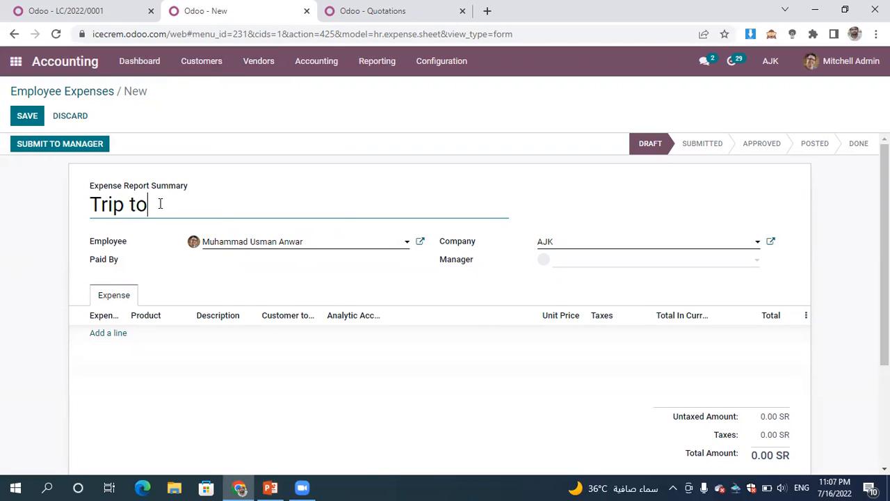
pyautogui.write('NY')
# - Add the existing BreakFast, Travel by car and Laptop expenses to the report and save it
pyautogui.click(109, 337)
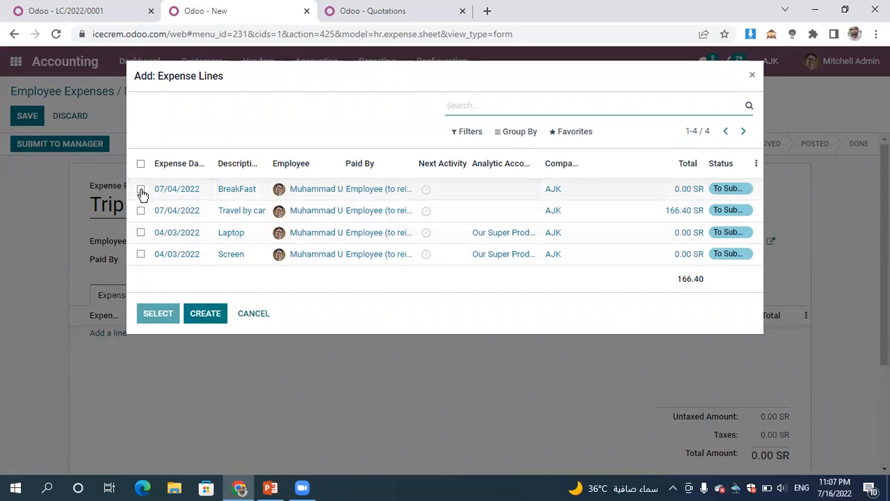
pyautogui.click(141, 192)
pyautogui.click(142, 212)
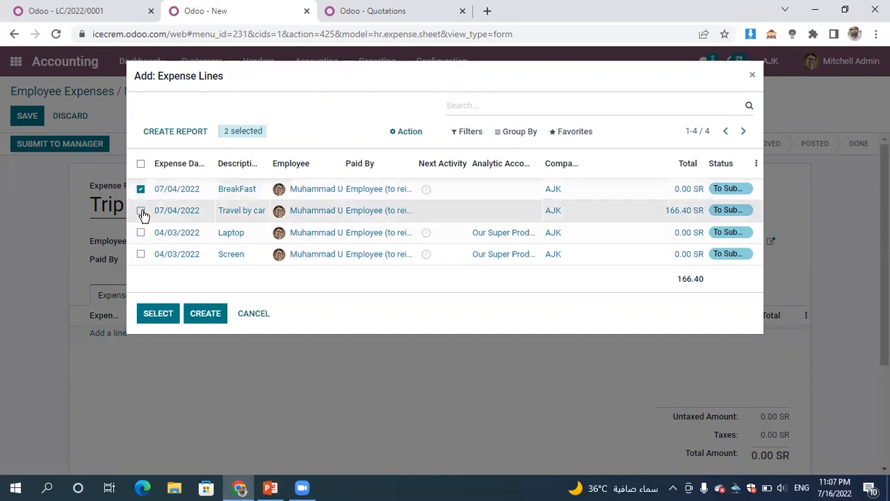
pyautogui.click(141, 233)
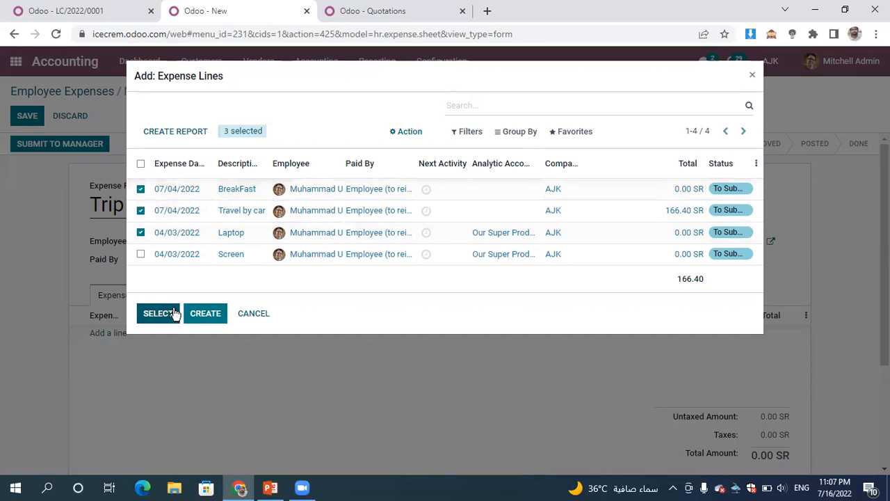
pyautogui.click(158, 319)
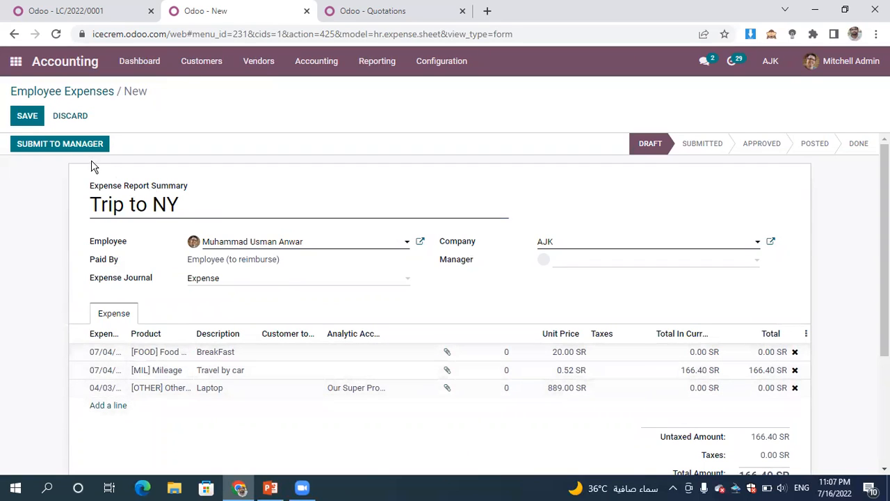
pyautogui.click(23, 117)
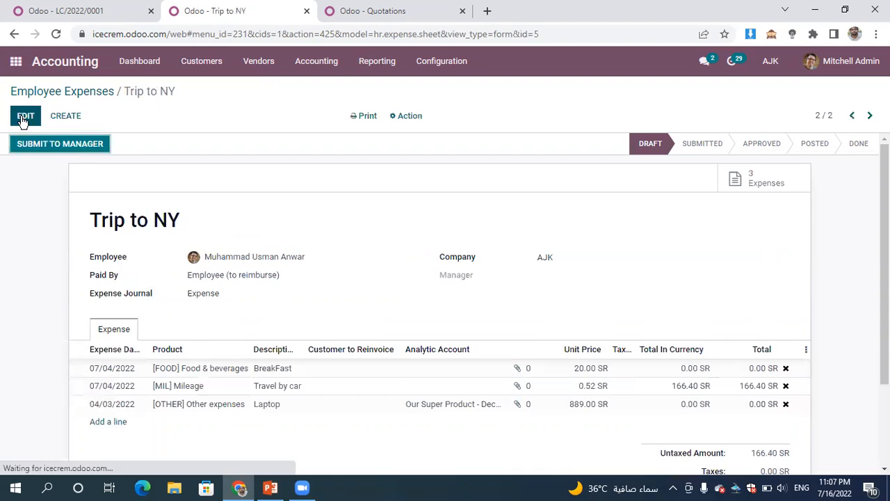
# - Submit the Trip to NY expense report to the manager and approve it
pyautogui.click(56, 146)
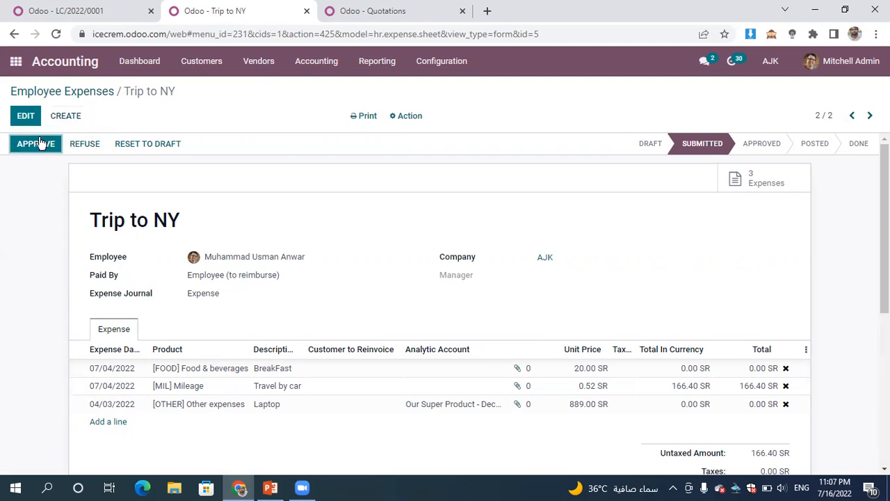
pyautogui.click(35, 145)
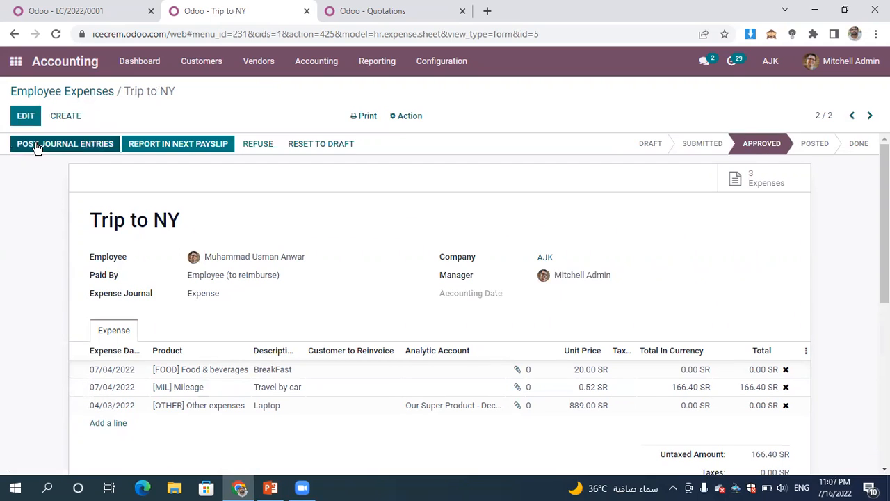
# - Post the expense report's journal entries and register a manual payment of 166.40 SAR for it
pyautogui.click(86, 150)
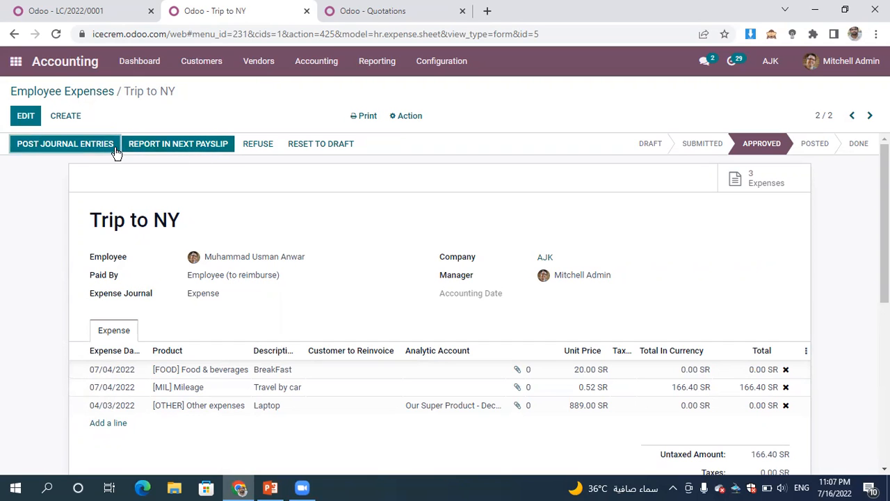
pyautogui.click(88, 151)
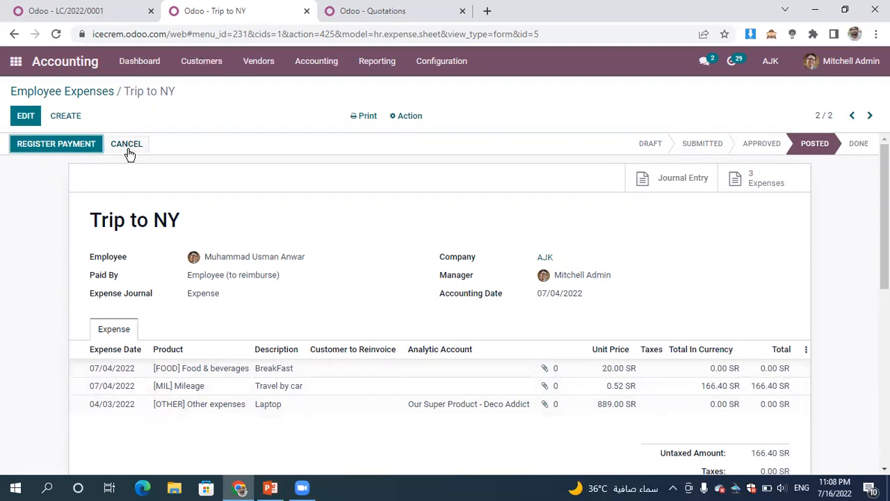
pyautogui.click(67, 147)
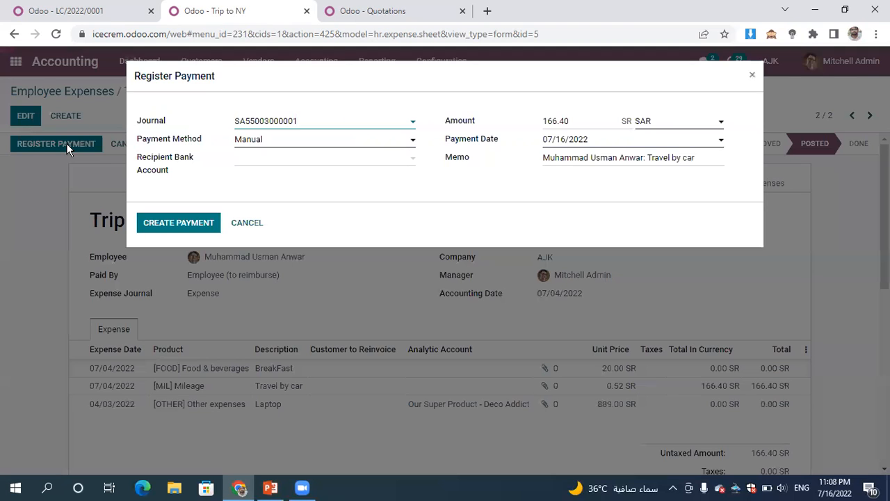
pyautogui.click(176, 226)
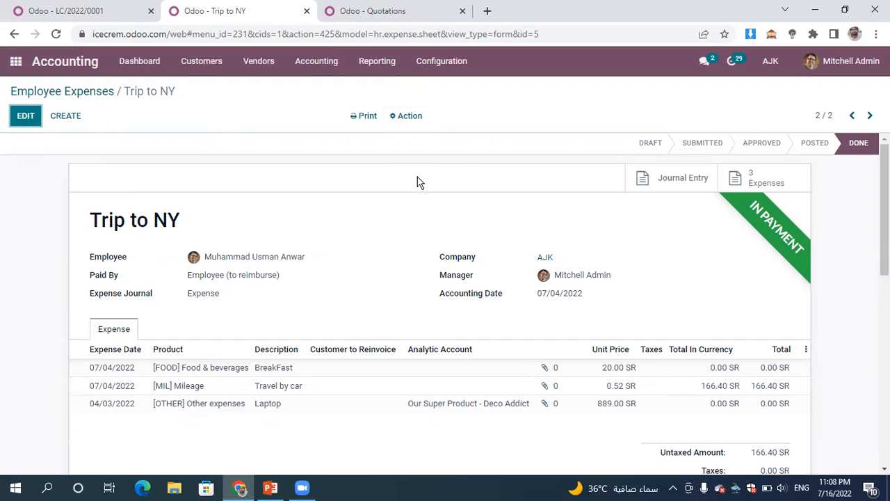
# - Open the Partner Ledger report to review the partner balances
pyautogui.click(327, 71)
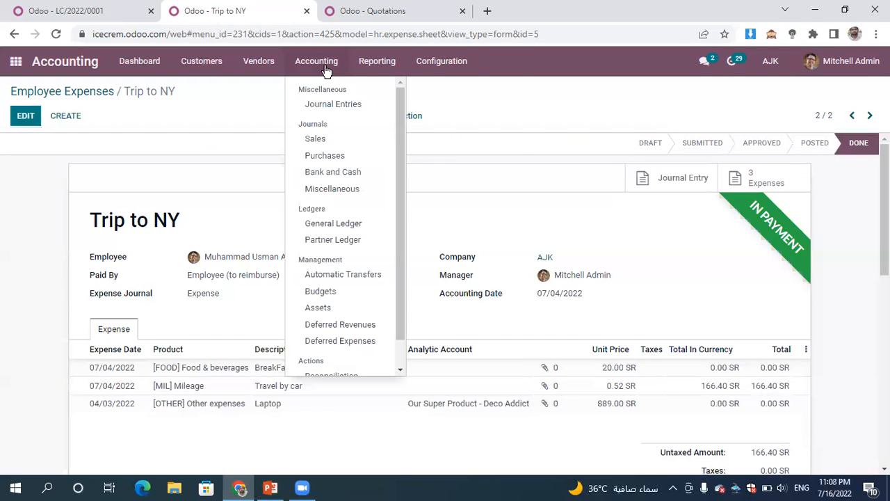
pyautogui.moveTo(257, 71)
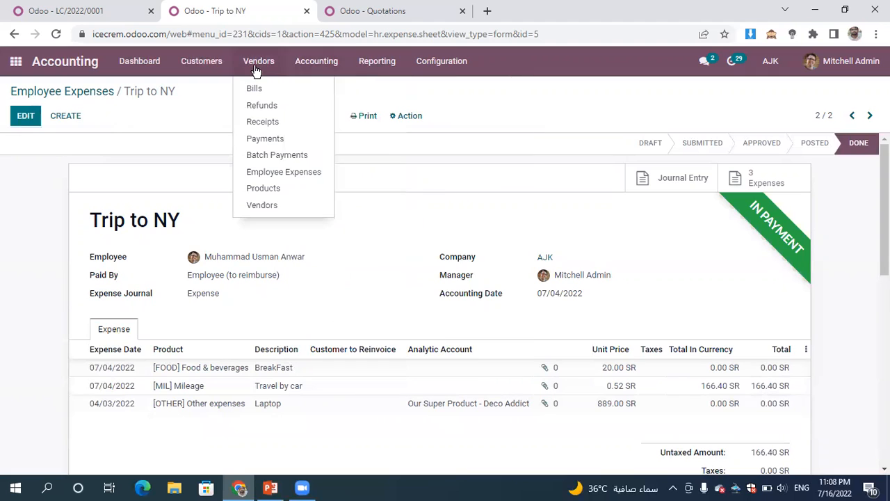
pyautogui.moveTo(379, 63)
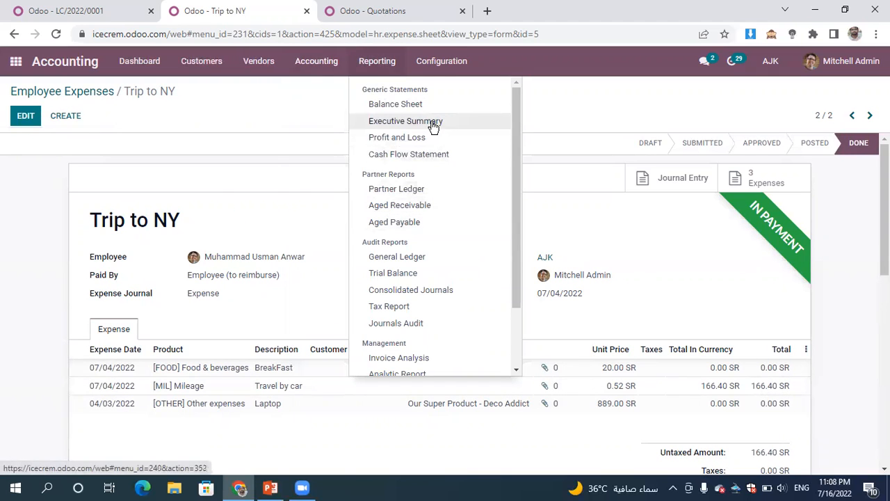
pyautogui.click(438, 197)
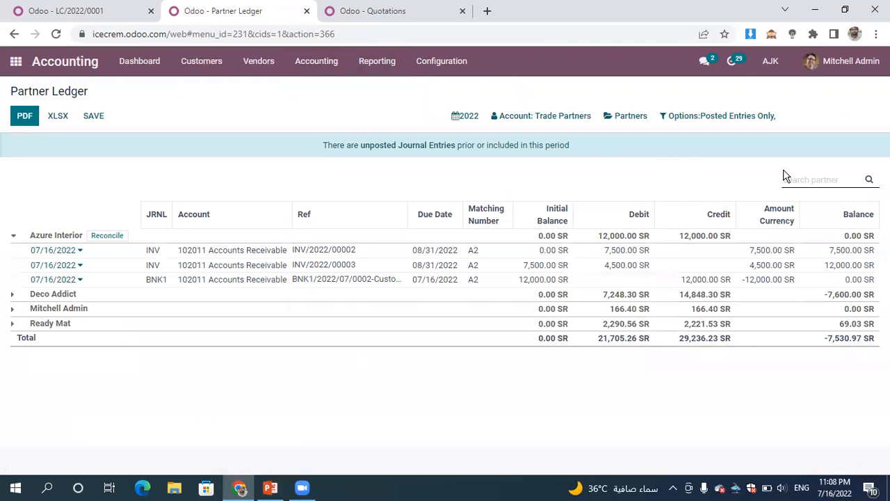
# - Open the General Ledger report and expand the 101002 Outstanding Receipts account
pyautogui.click(382, 64)
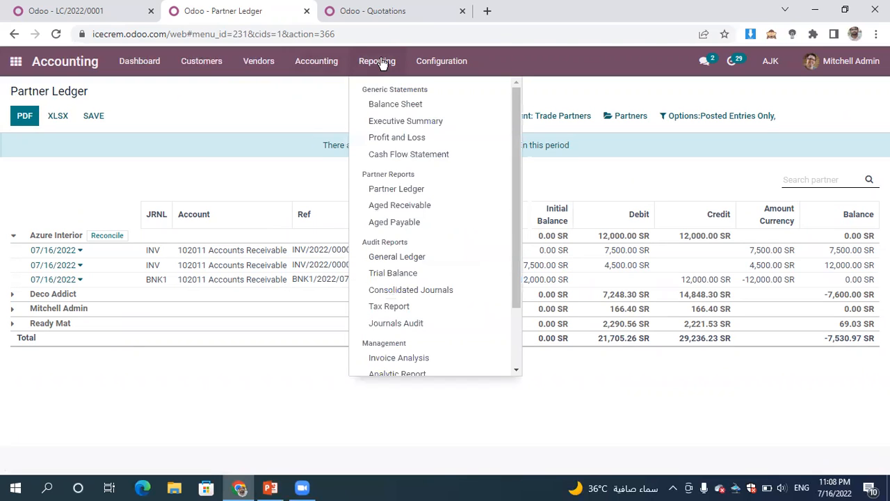
pyautogui.click(457, 263)
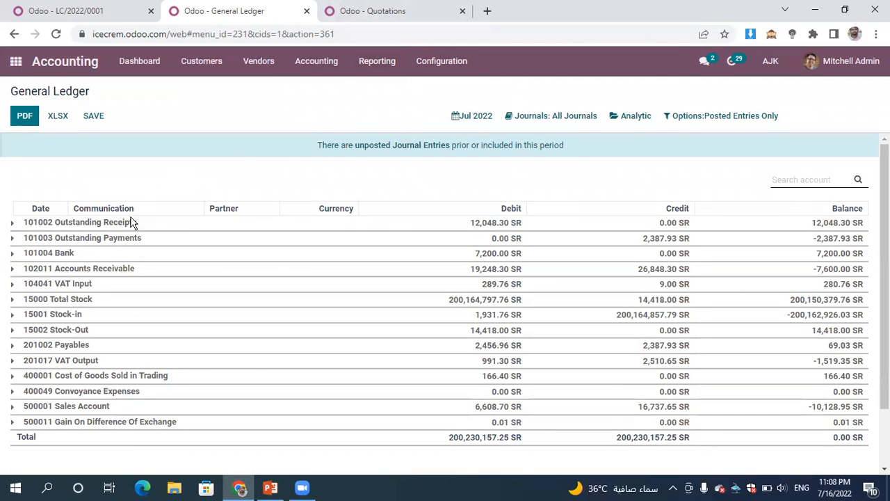
pyautogui.click(111, 230)
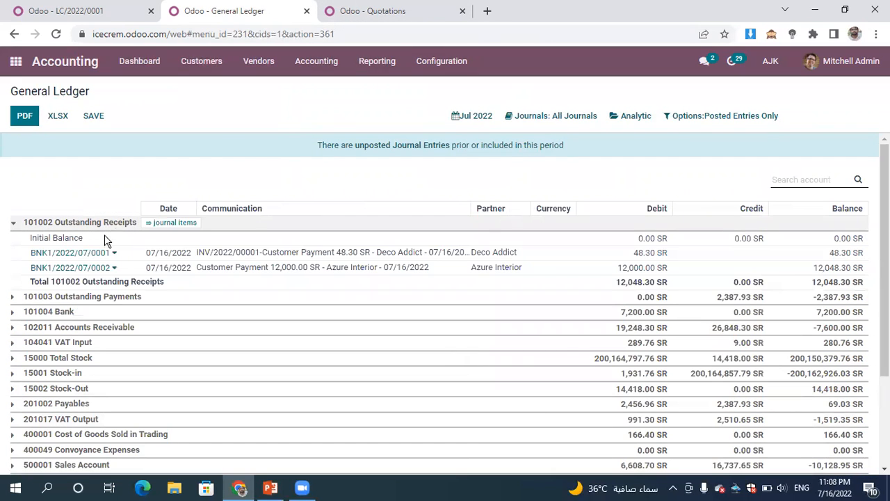
# - Open payment BNK1/2022/07/0001 from the ledger and view its linked customer invoice
pyautogui.click(100, 254)
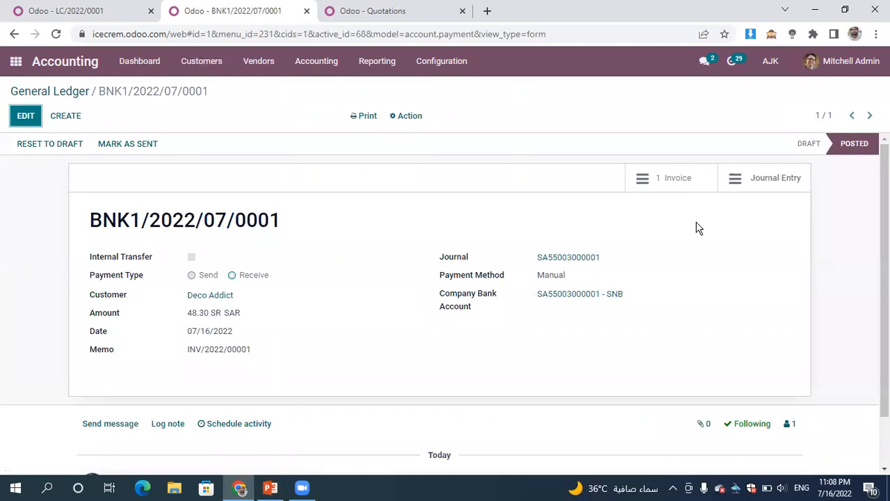
pyautogui.click(683, 182)
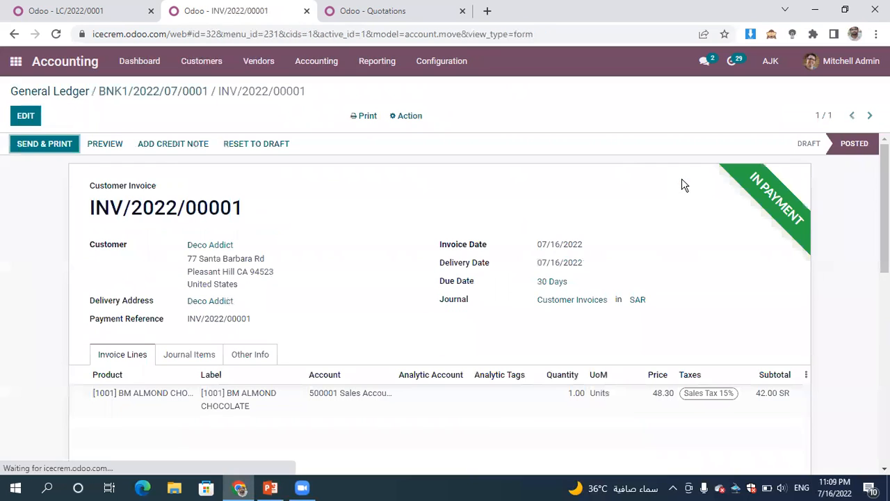
# - Open the Aged Receivable report and expand the Deco Addict lines
pyautogui.click(400, 67)
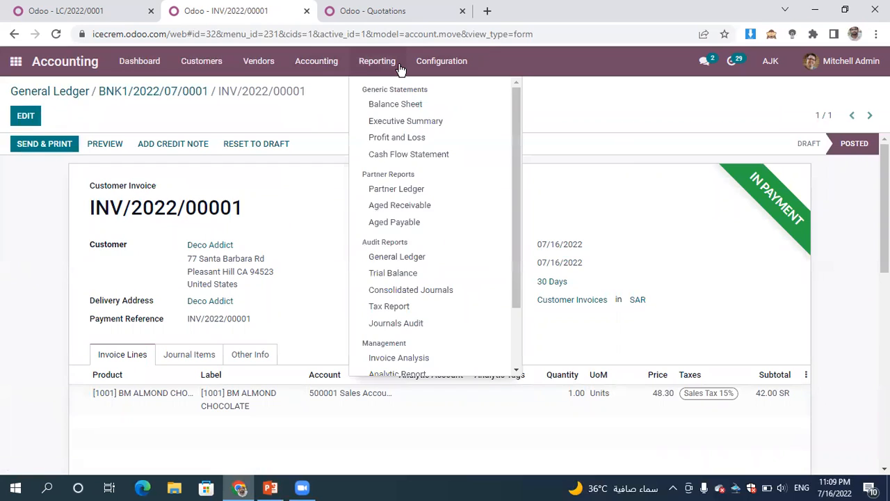
pyautogui.click(435, 209)
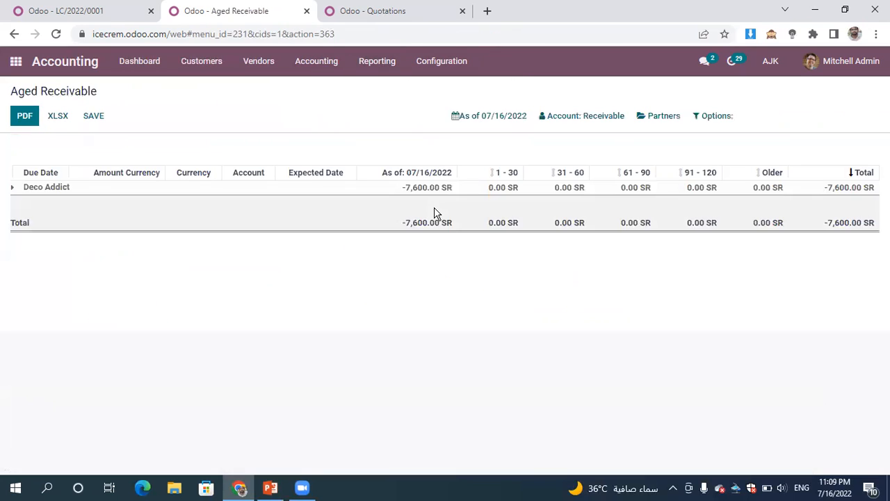
pyautogui.click(40, 190)
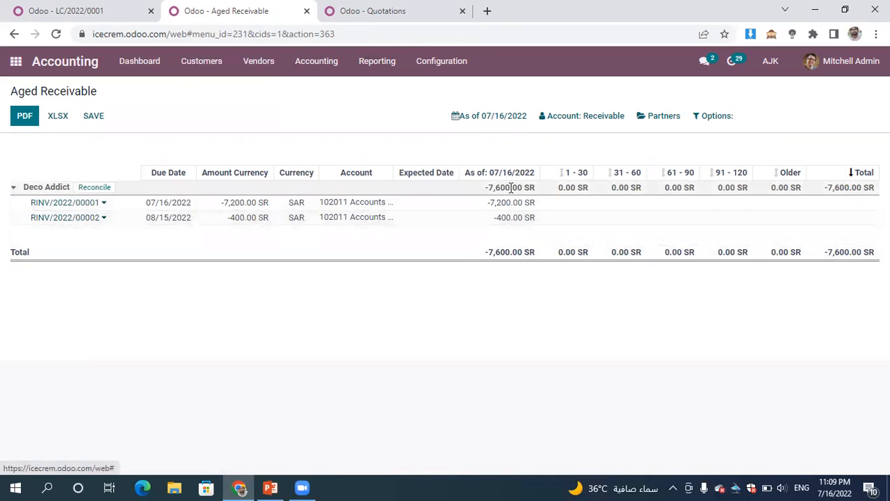
# - Examine the Aged Receivable report's date, account type, partner and additional filter options
pyautogui.click(496, 115)
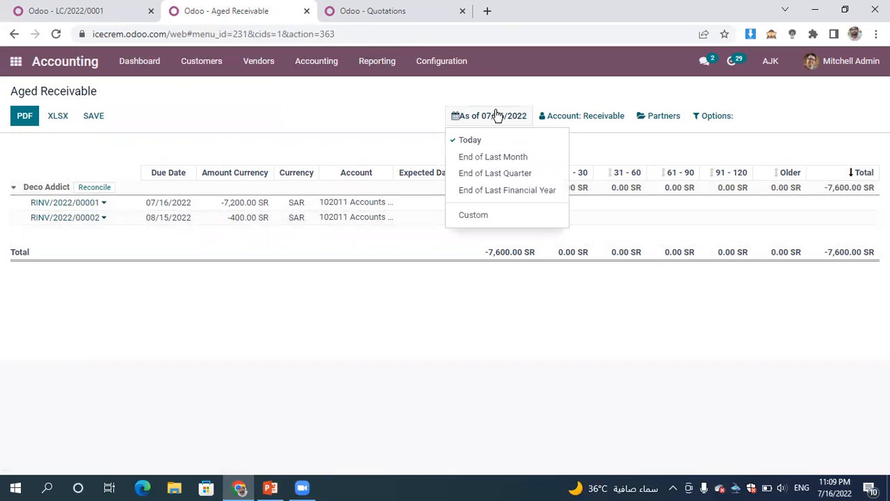
pyautogui.click(569, 117)
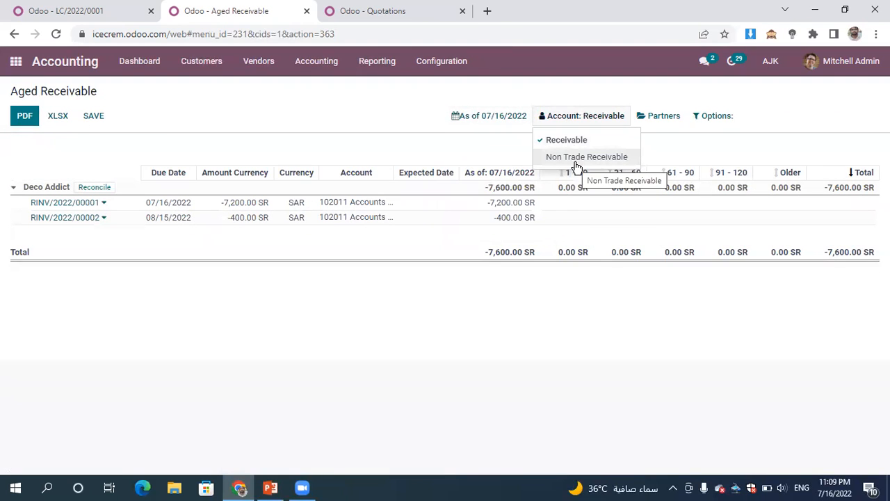
pyautogui.click(657, 122)
pyautogui.click(778, 153)
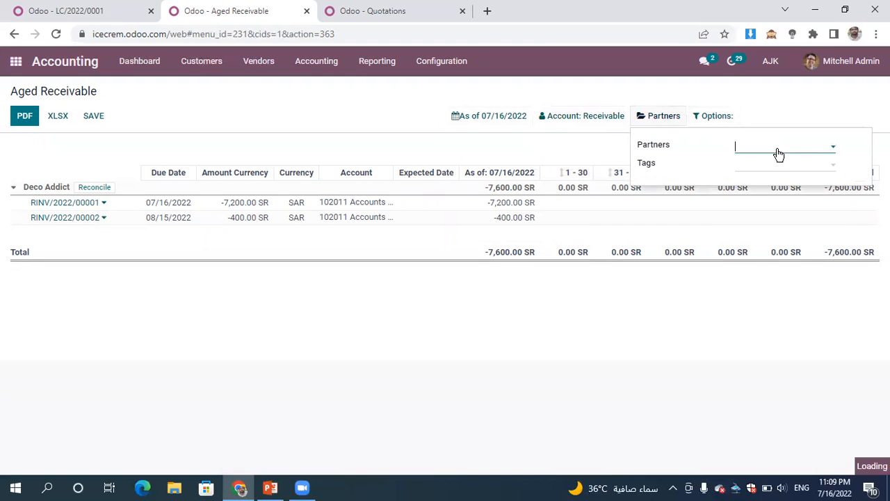
pyautogui.click(795, 109)
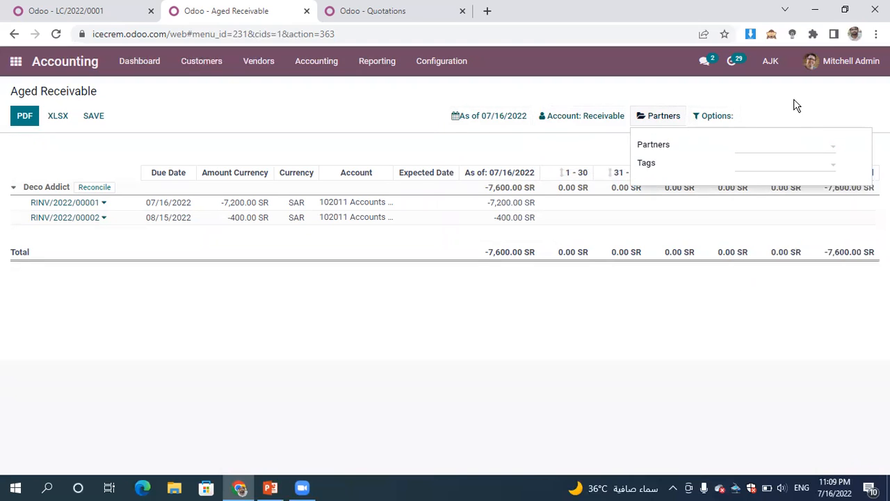
pyautogui.click(718, 120)
pyautogui.click(721, 144)
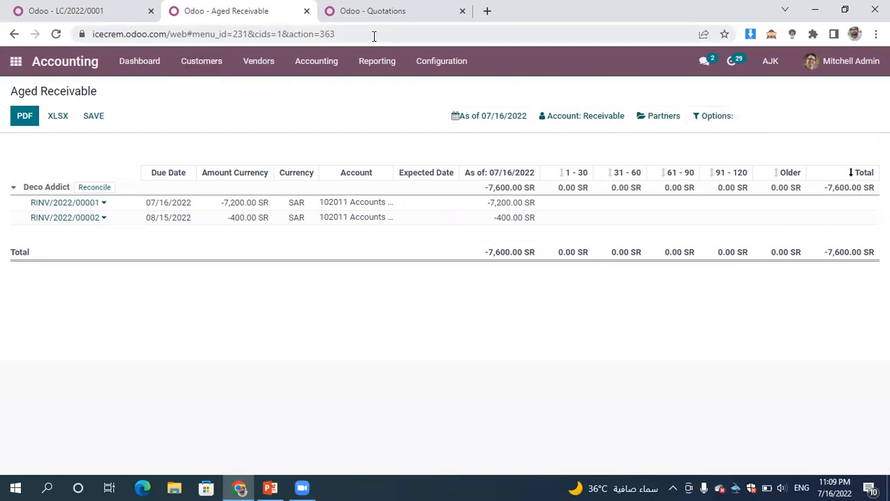
# - Open the Aged Payable report and expand the Ready Mat lines
pyautogui.click(398, 69)
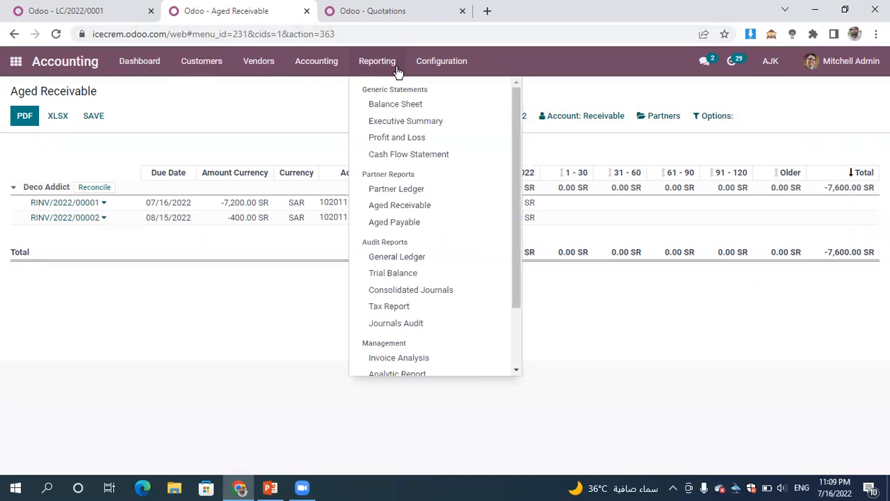
pyautogui.click(444, 226)
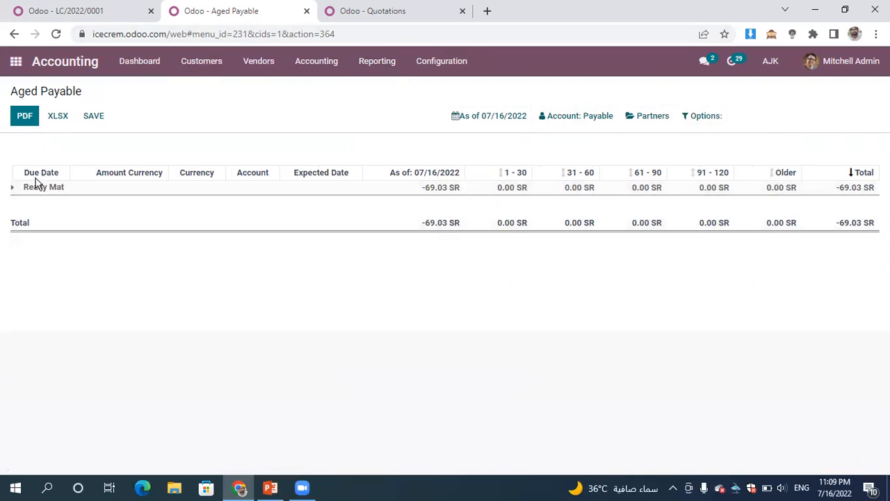
pyautogui.click(23, 188)
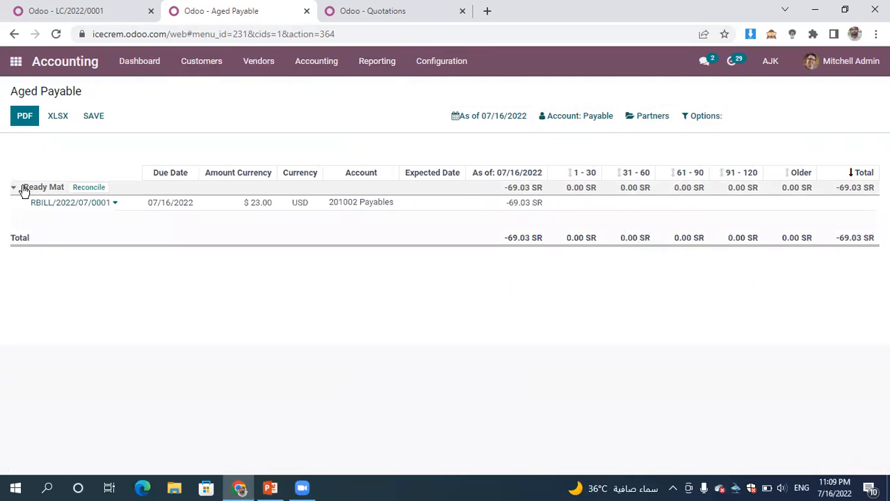
# - Open the Trial Balance report and review the debit and credit balances of all accounts
pyautogui.click(376, 74)
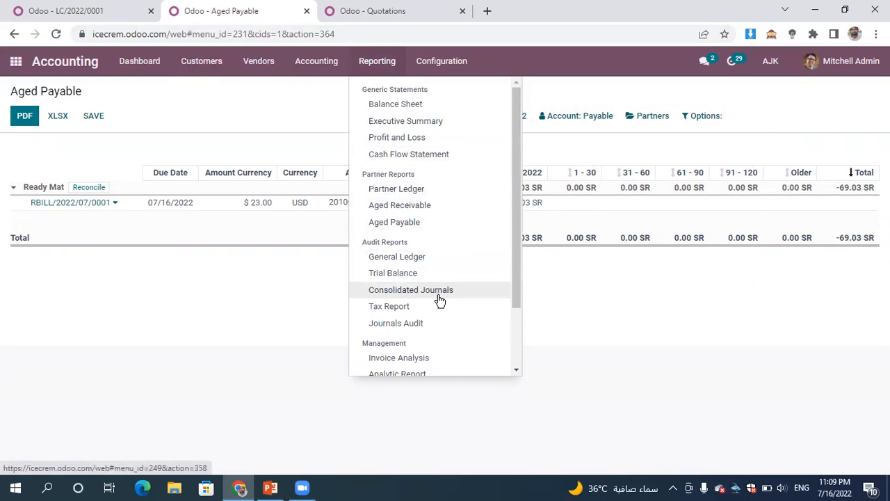
pyautogui.click(393, 273)
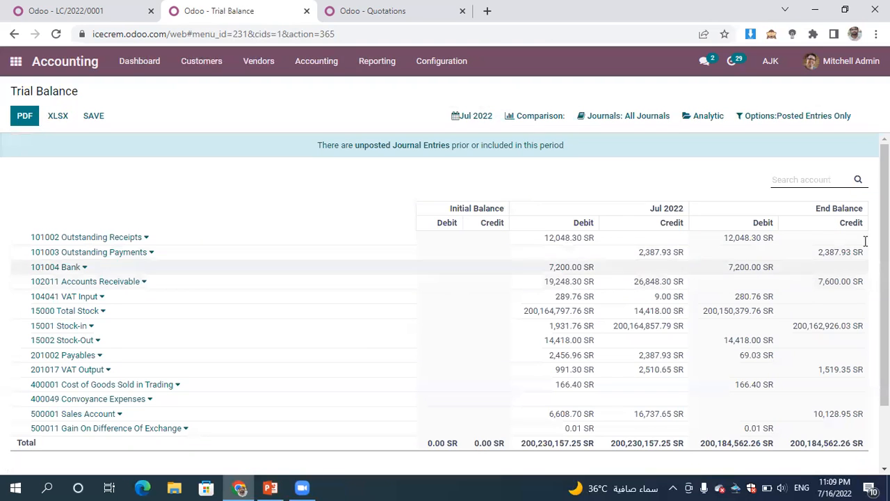
pyautogui.moveTo(885, 243); pyautogui.dragTo(885, 302)
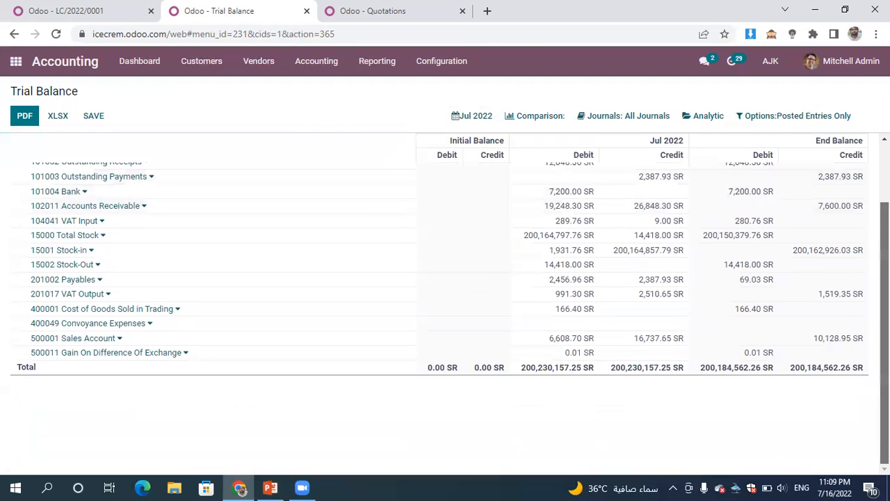
pyautogui.scroll(2, 868, 269)
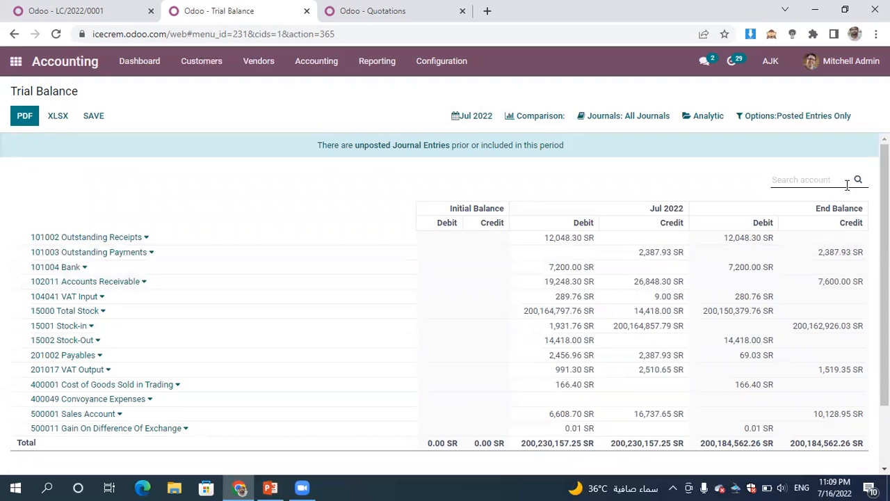
# - Include unposted entries in the Trial Balance and add a comparison with the previous period, Jun 2022
pyautogui.click(799, 124)
pyautogui.click(782, 143)
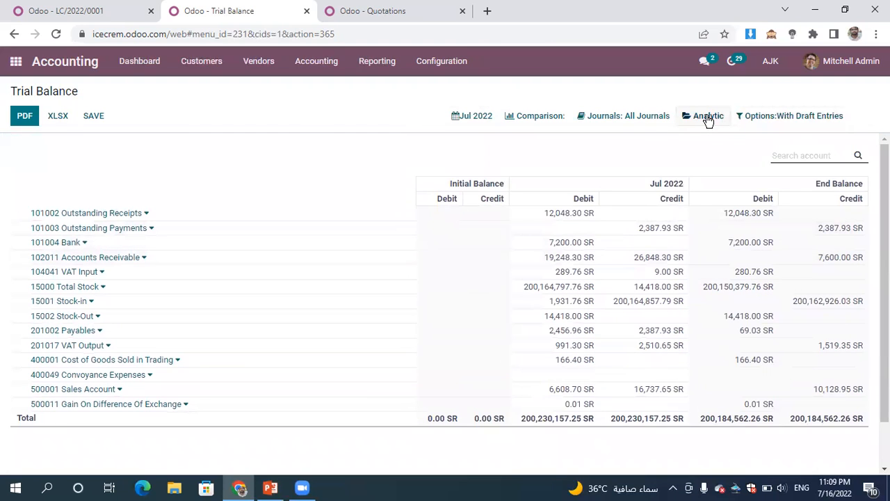
pyautogui.click(708, 120)
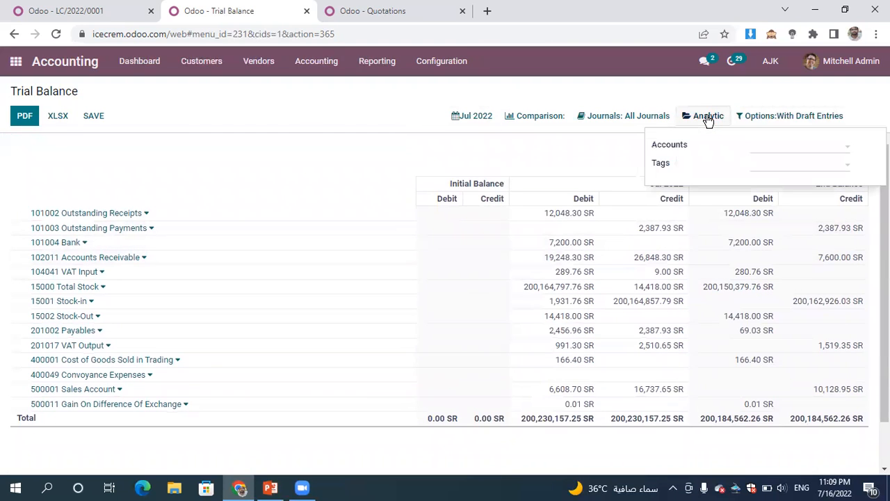
pyautogui.click(613, 129)
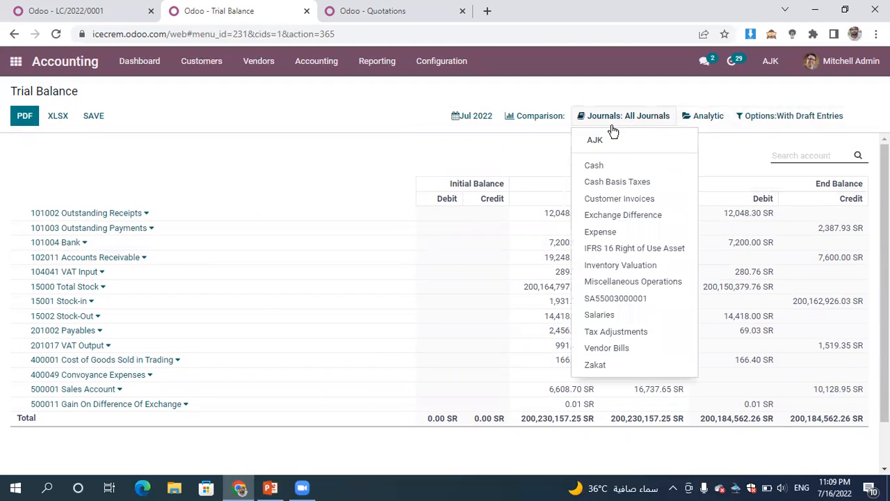
pyautogui.click(529, 115)
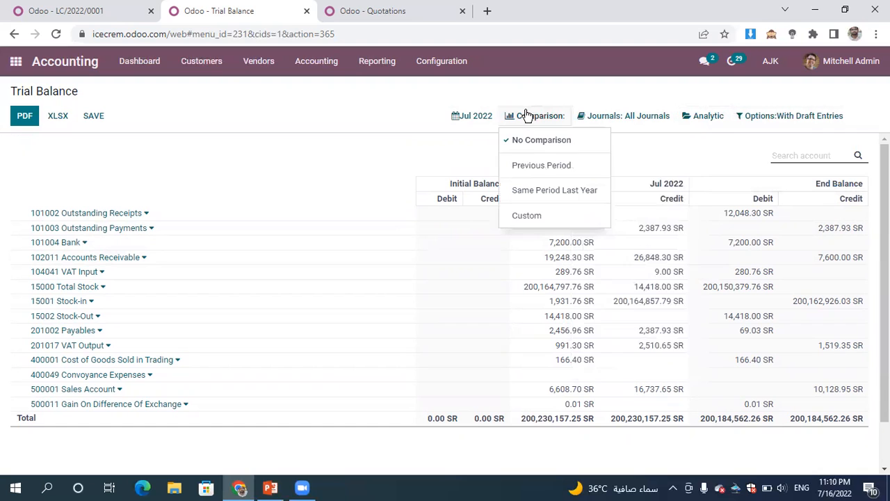
pyautogui.click(541, 167)
pyautogui.click(525, 231)
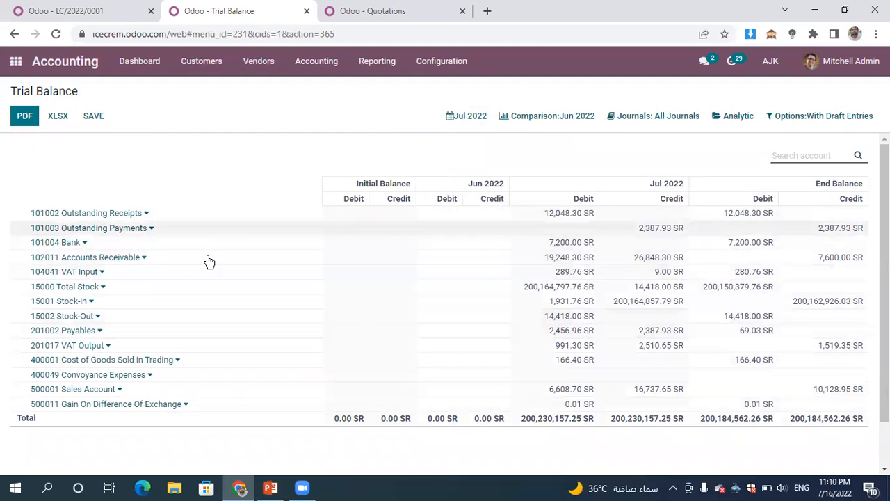
# - View the journal items behind 101002 Outstanding Receipts in the Trial Balance and open the Consolidated Journals report
pyautogui.click(99, 214)
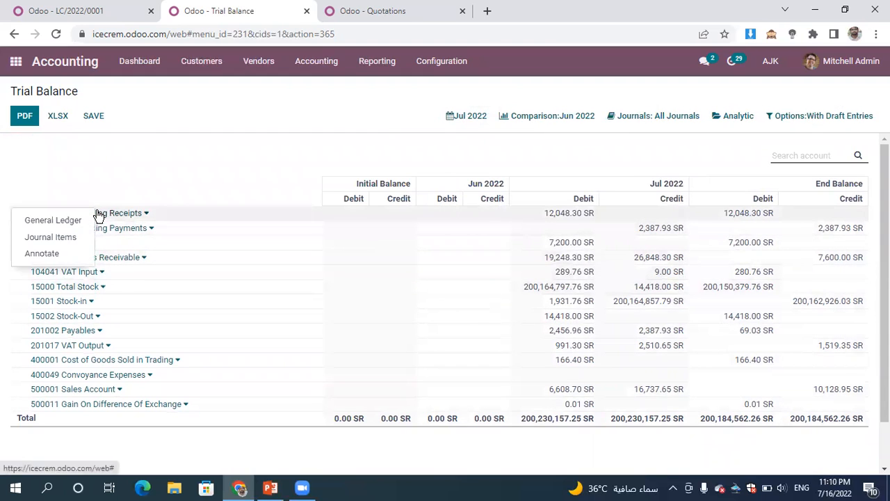
pyautogui.click(69, 243)
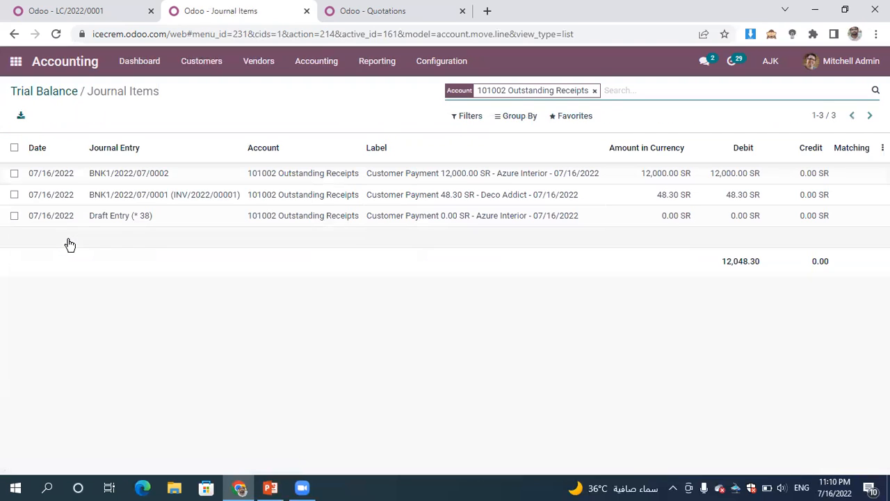
pyautogui.click(367, 66)
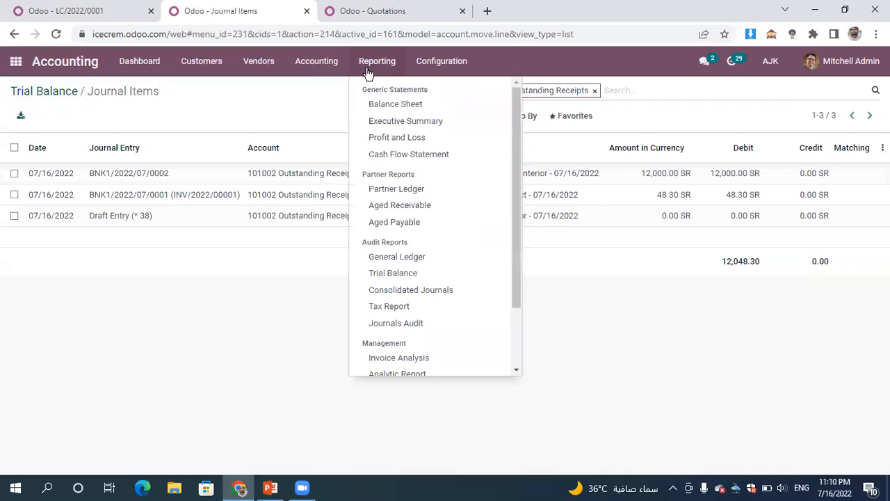
pyautogui.click(428, 296)
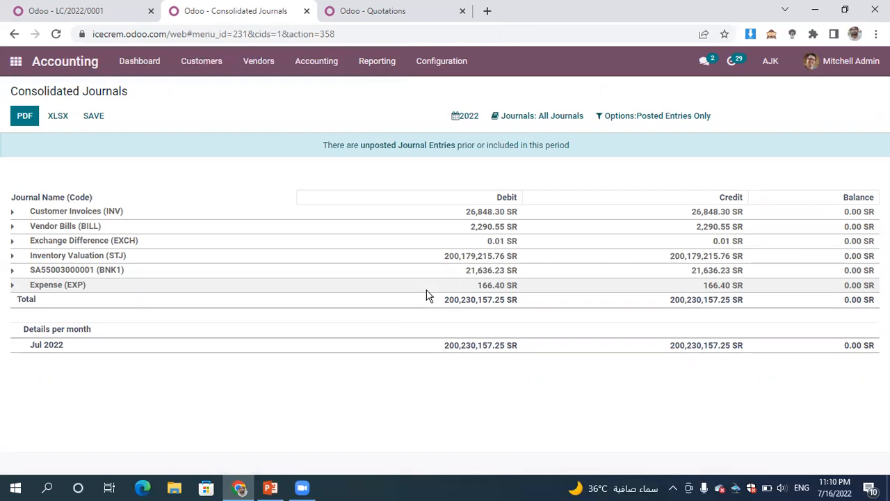
# - Open the Tax Report and set its period to This Financial Year
pyautogui.click(379, 62)
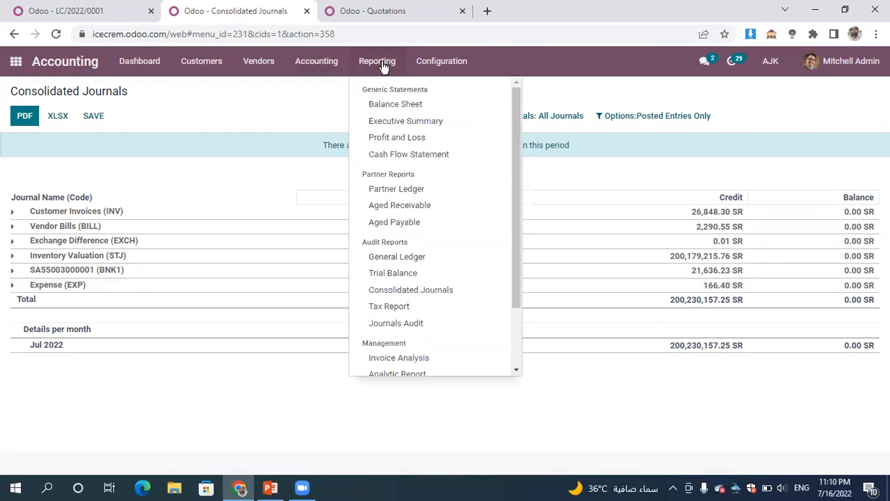
pyautogui.click(467, 313)
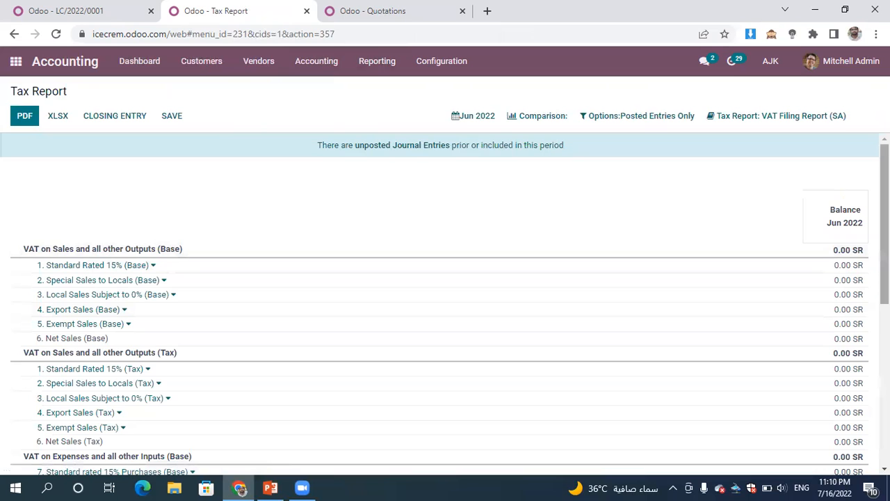
pyautogui.moveTo(884, 233); pyautogui.dragTo(874, 253)
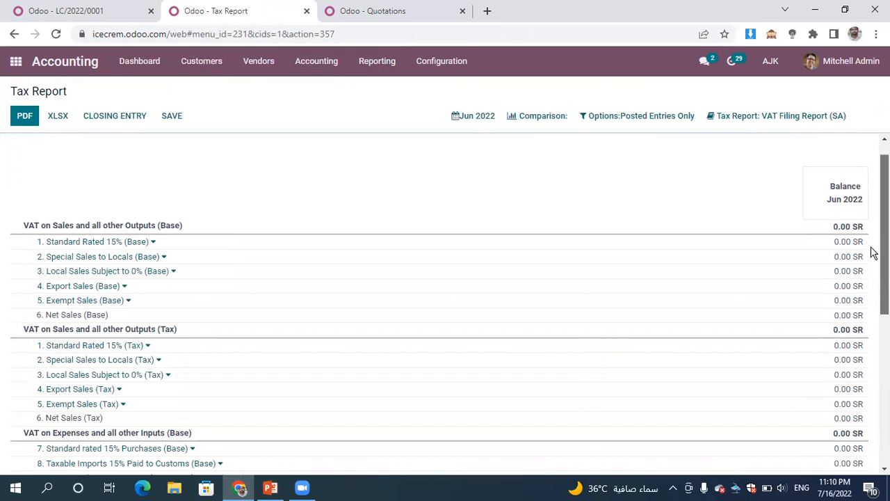
pyautogui.moveTo(874, 254); pyautogui.dragTo(872, 250)
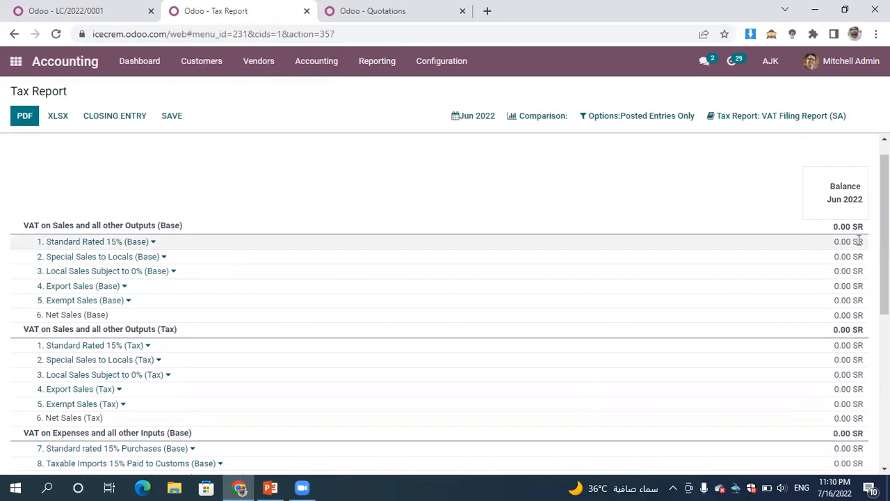
pyautogui.click(476, 122)
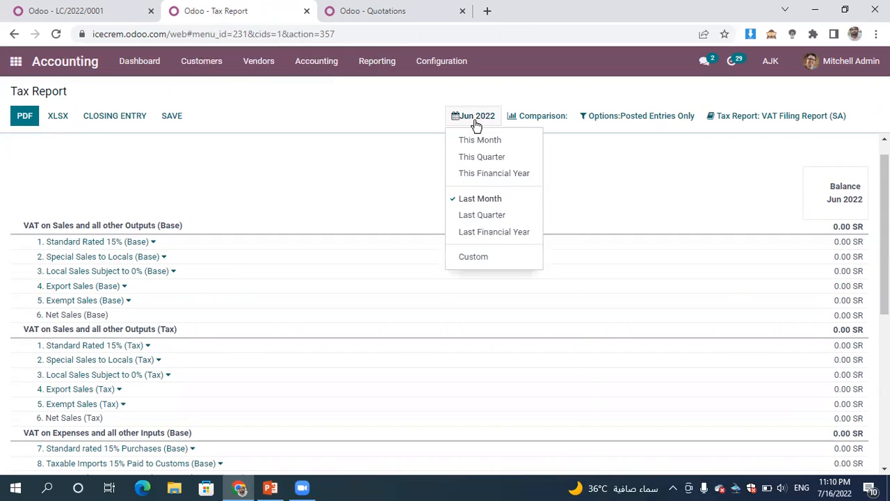
pyautogui.click(509, 177)
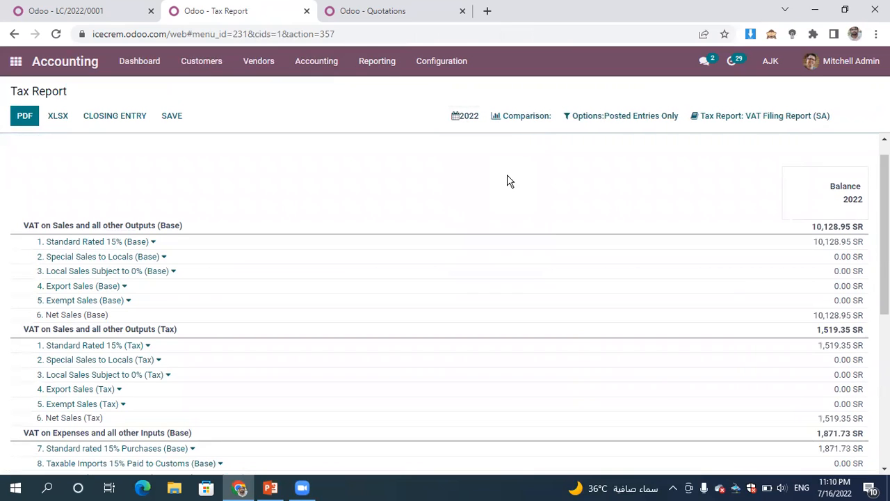
# - Configure the tax closing accounts by setting the Advance Tax payment account of Taxes 15% to 201020 Withholding Tax Payable, and save
pyautogui.click(110, 117)
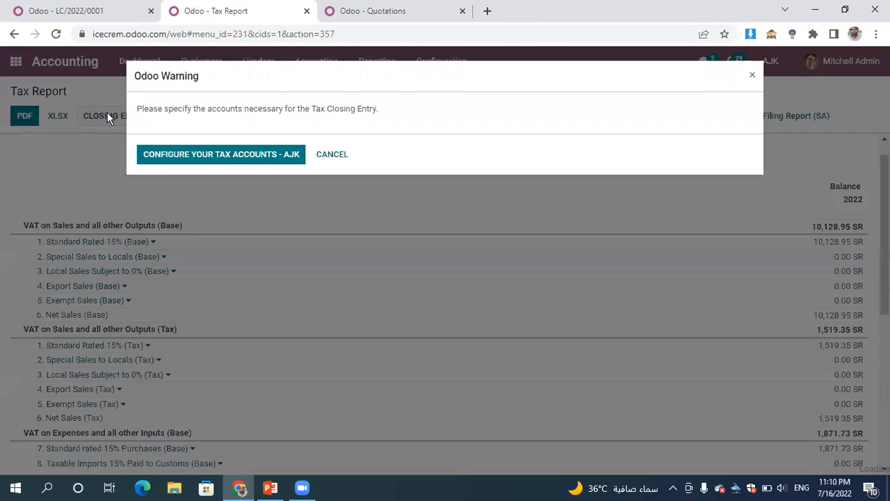
pyautogui.click(224, 155)
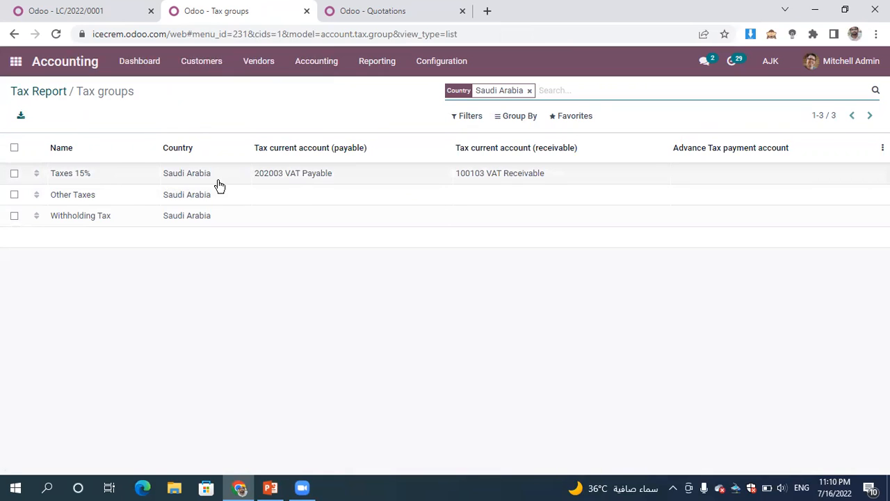
pyautogui.click(723, 181)
pyautogui.click(723, 182)
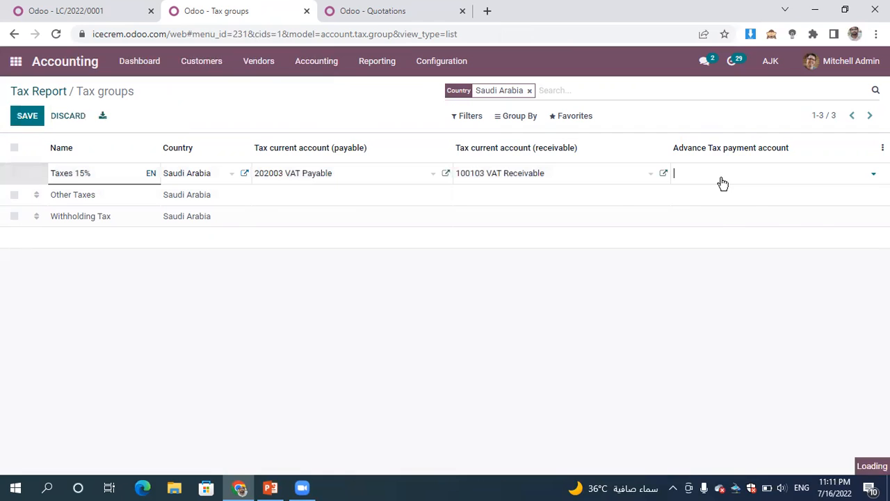
pyautogui.write('t')
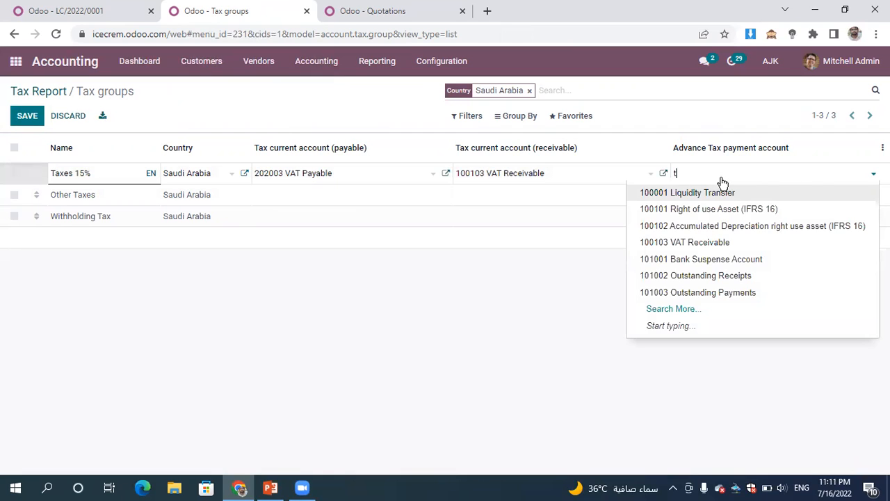
pyautogui.write('ax')
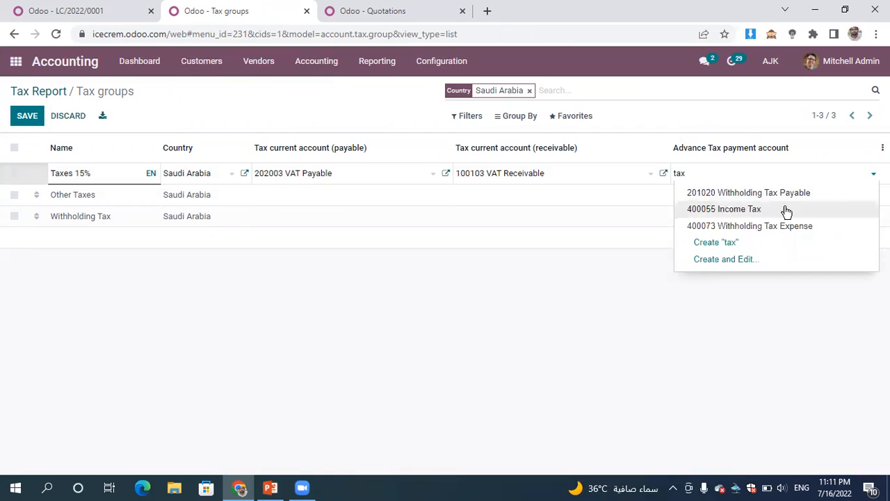
pyautogui.click(827, 192)
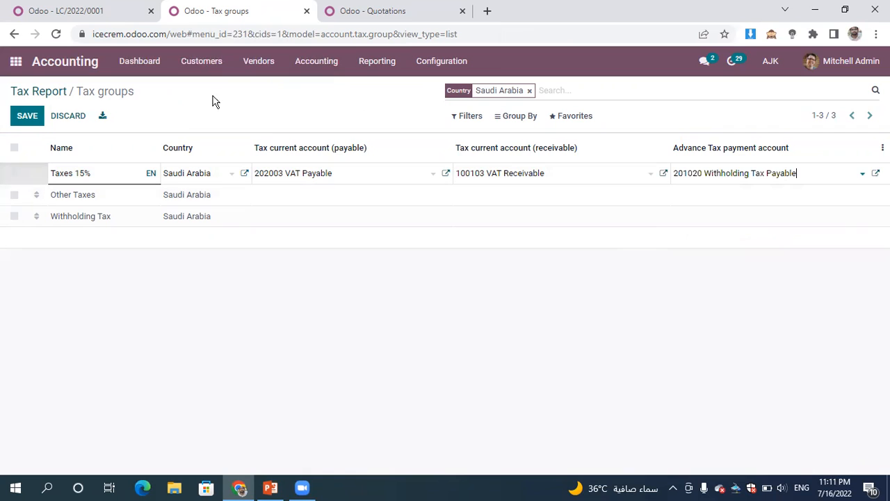
pyautogui.click(28, 121)
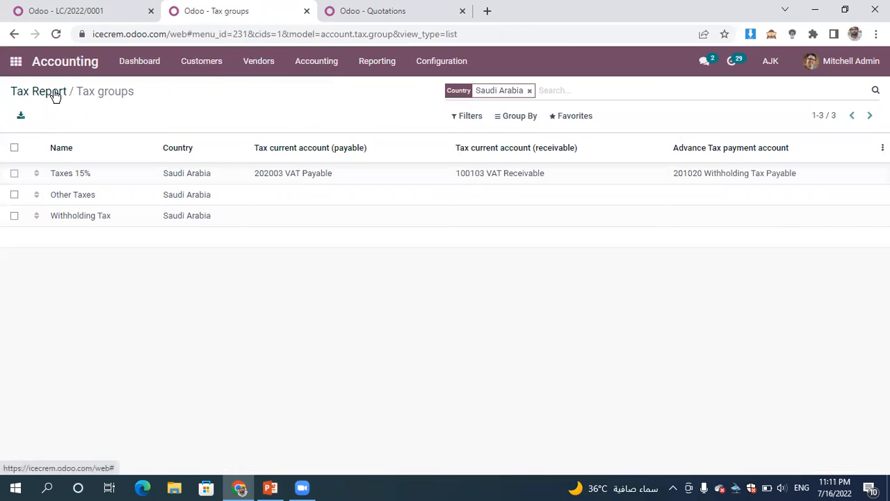
# - Return to the Tax Report, generate the tax closing entry and review its journal items
pyautogui.click(53, 93)
pyautogui.click(112, 123)
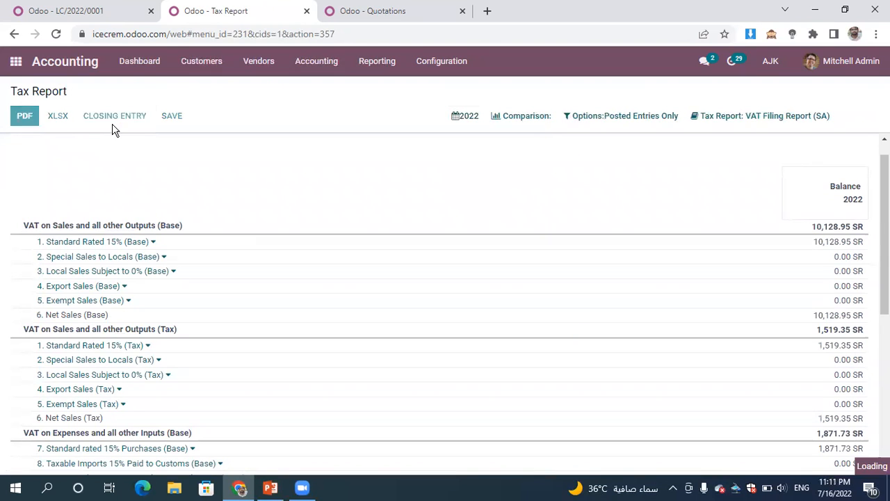
pyautogui.click(206, 156)
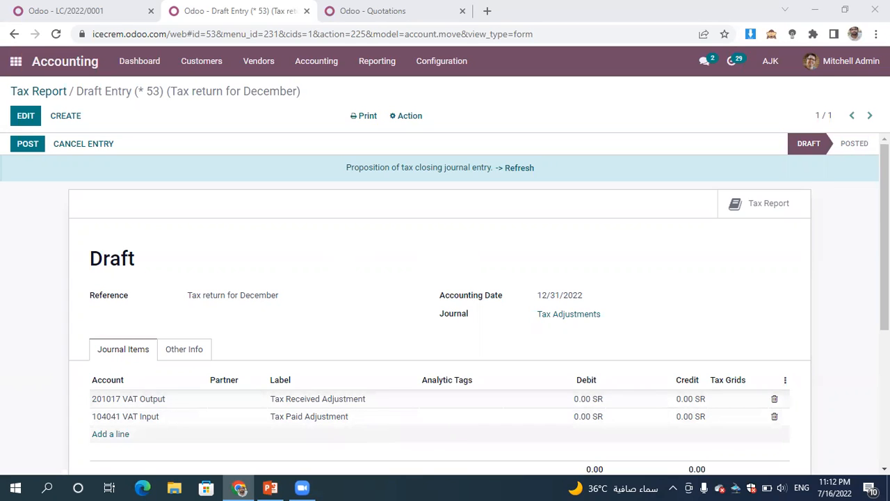
pyautogui.scroll(-2, 827, 180)
pyautogui.scroll(2, 827, 180)
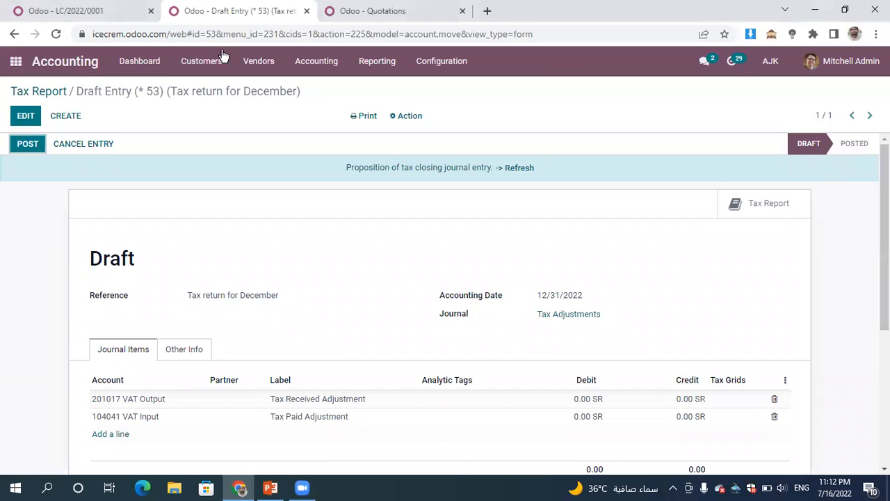
# - Reopen the closing entry from the Tax Report, post it and check the posted journal entry
pyautogui.click(48, 92)
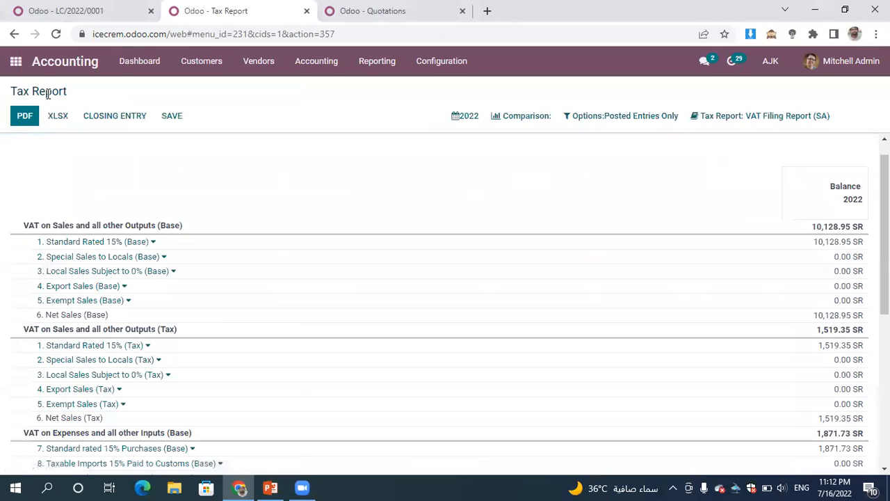
pyautogui.click(121, 117)
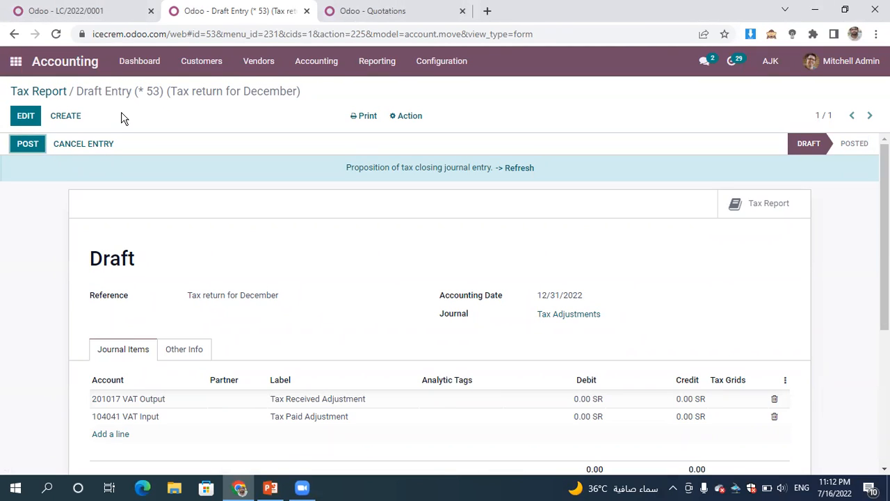
pyautogui.click(25, 143)
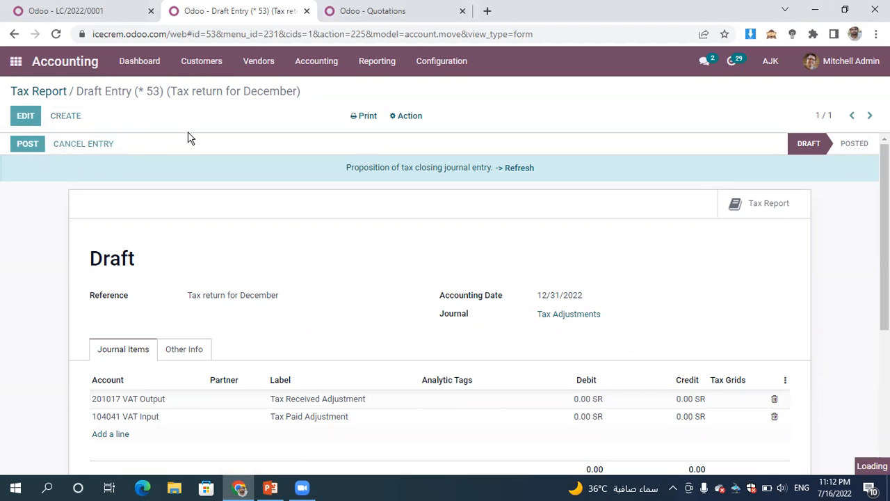
pyautogui.scroll(-3, 188, 137)
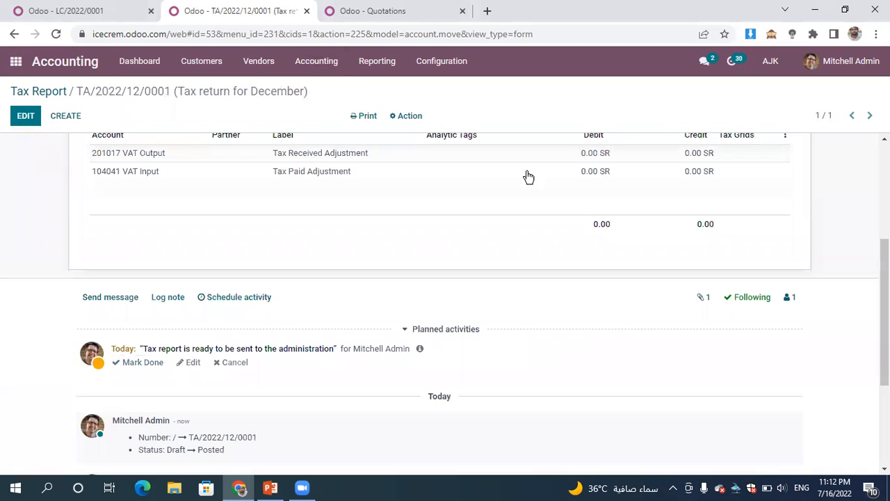
pyautogui.scroll(3, 864, 179)
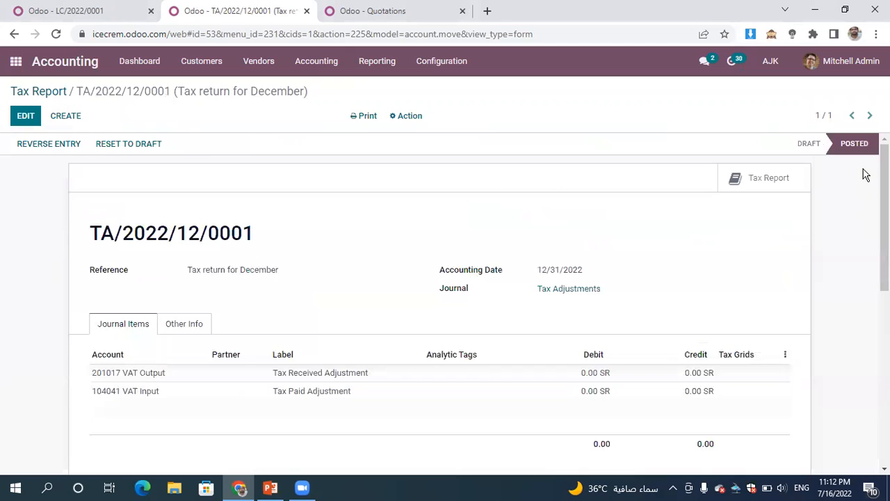
# - Open the accounting lock dates and set the All Users Lock Date to 06/30/2022
pyautogui.click(312, 66)
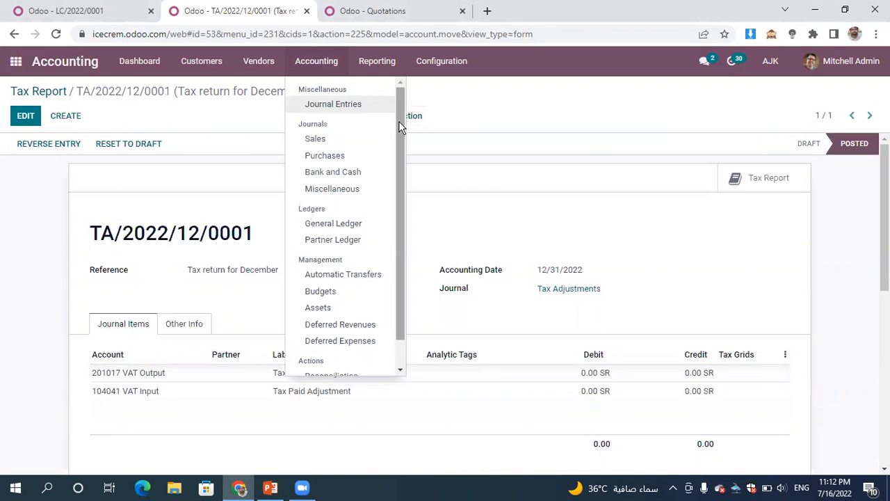
pyautogui.scroll(-1, 399, 121)
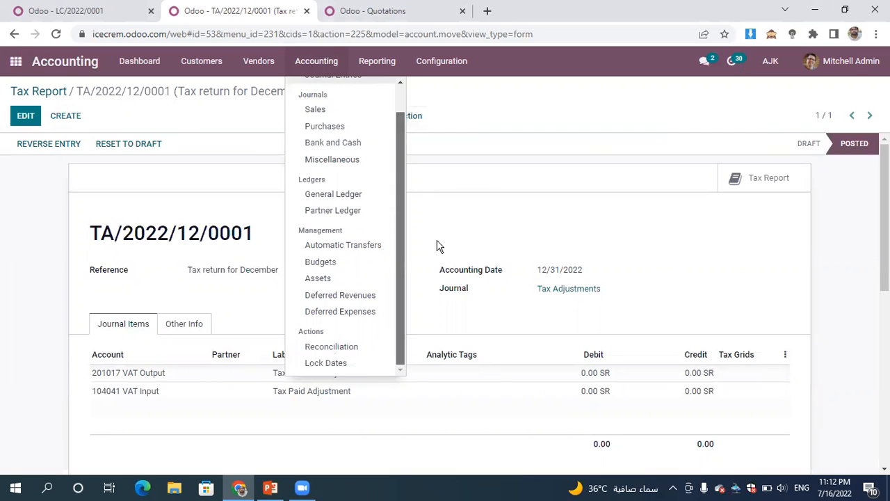
pyautogui.click(350, 375)
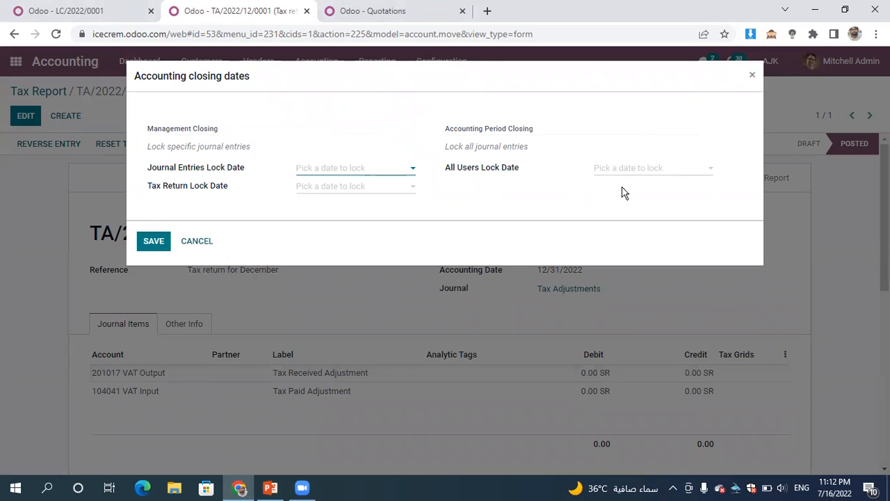
pyautogui.click(654, 174)
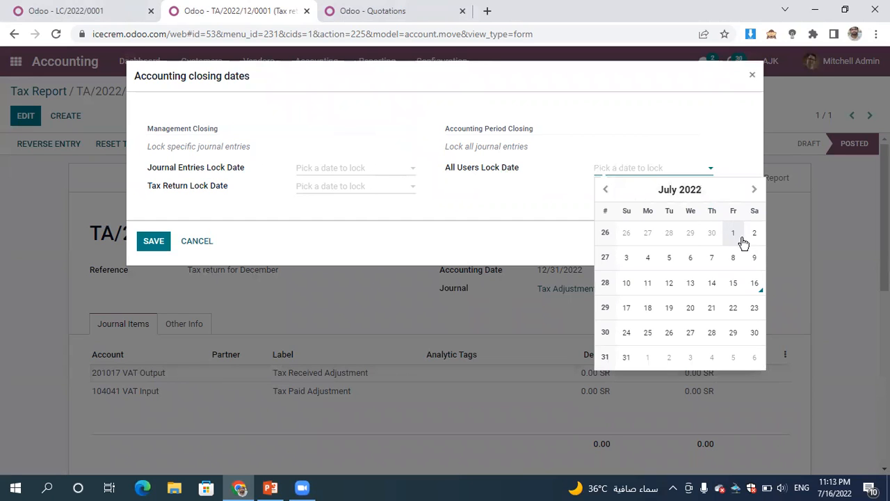
pyautogui.click(711, 233)
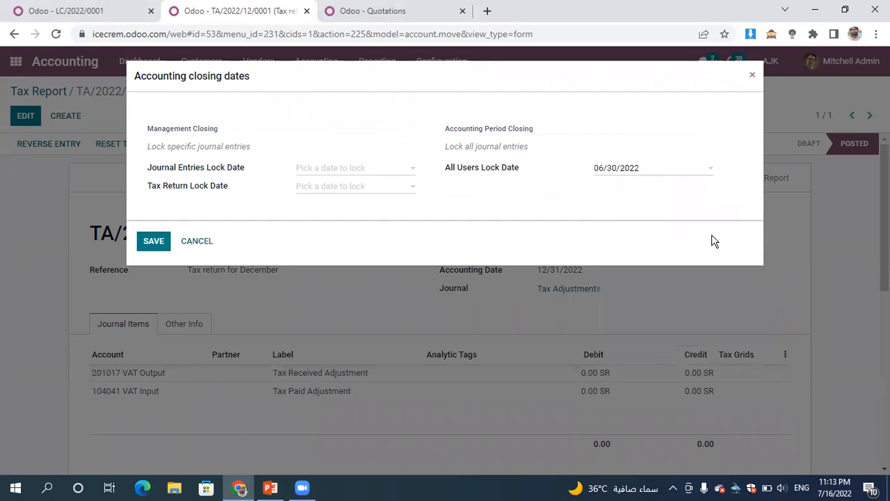
pyautogui.click(152, 243)
# - Set the Tax Return and Journal Entries lock dates to 06/30/2022, try to save the closing dates, and cancel the dialog
pyautogui.click(341, 194)
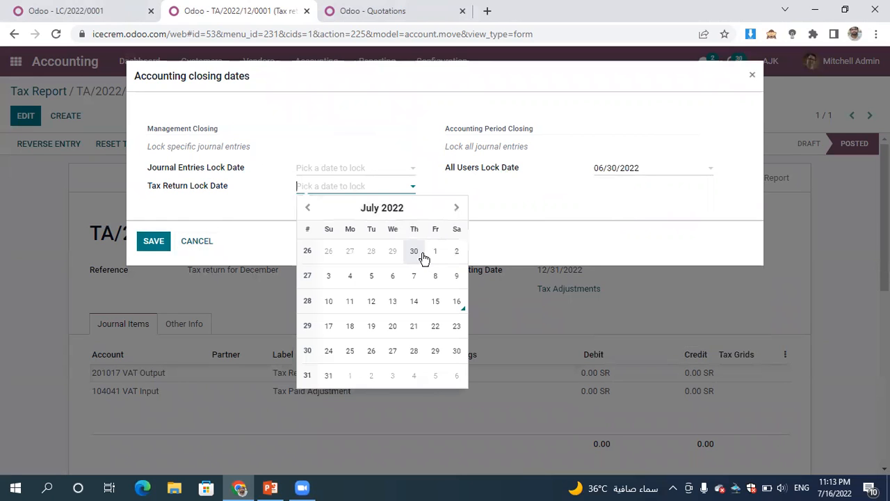
pyautogui.click(415, 258)
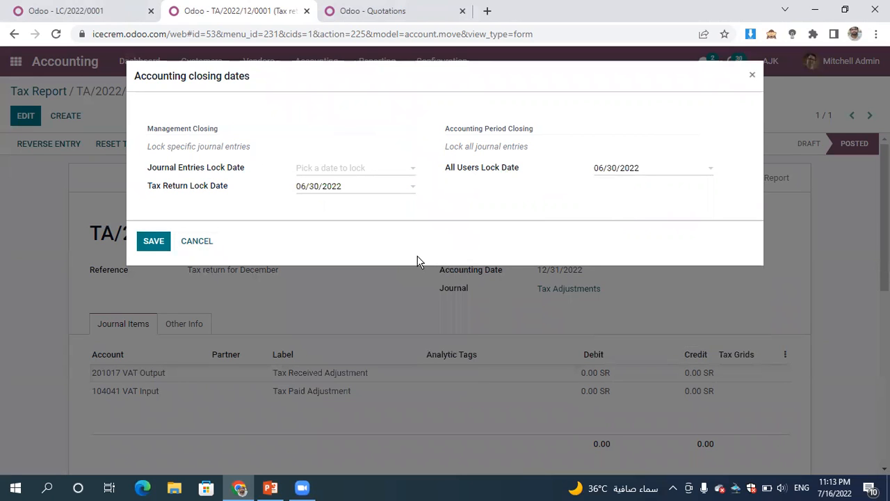
pyautogui.click(358, 173)
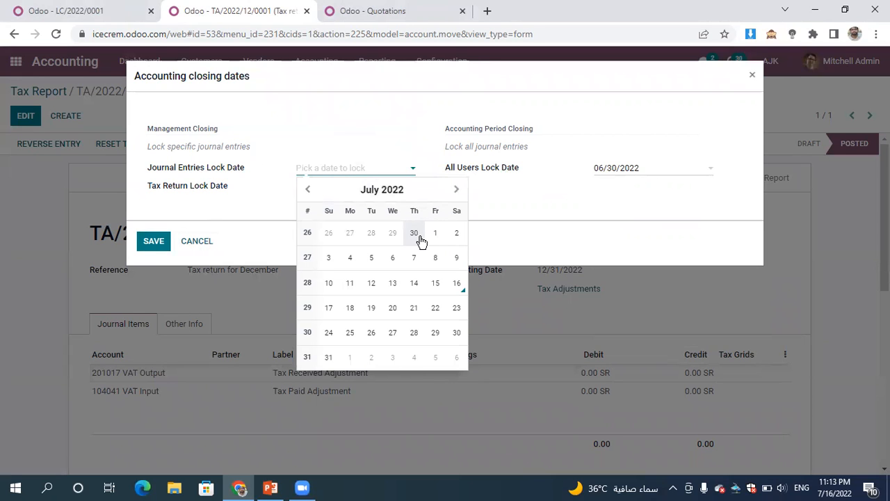
pyautogui.click(419, 238)
pyautogui.click(157, 245)
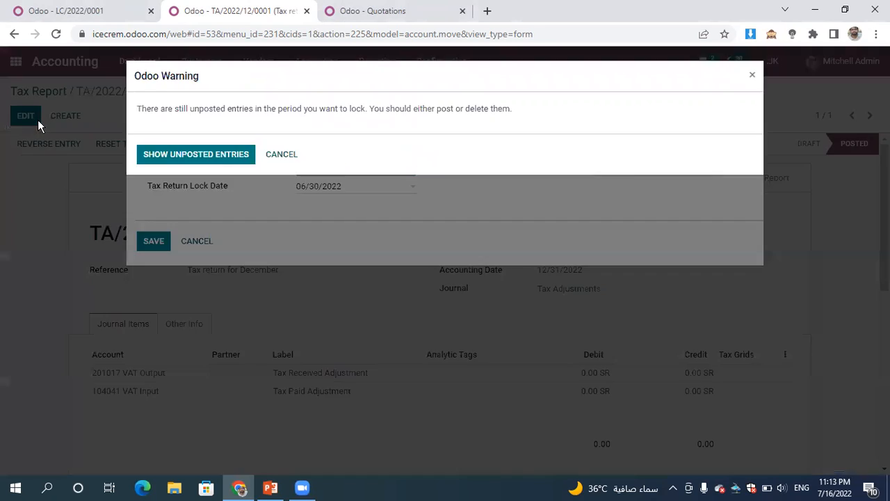
pyautogui.click(286, 156)
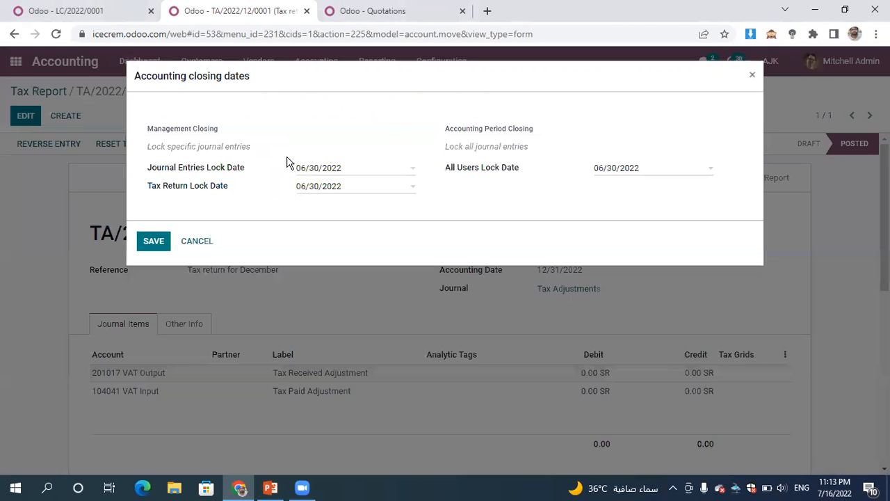
pyautogui.click(197, 243)
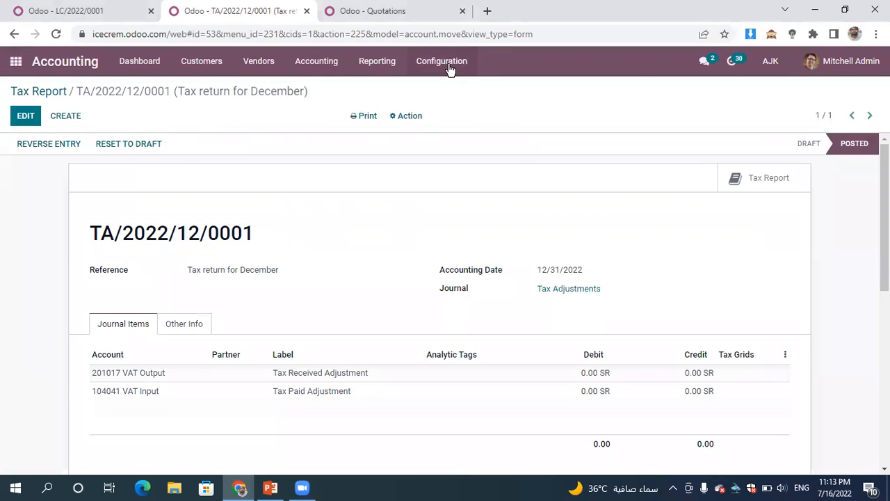
# - Open the Balance Sheet report and add a comparison with the previous period
pyautogui.click(371, 64)
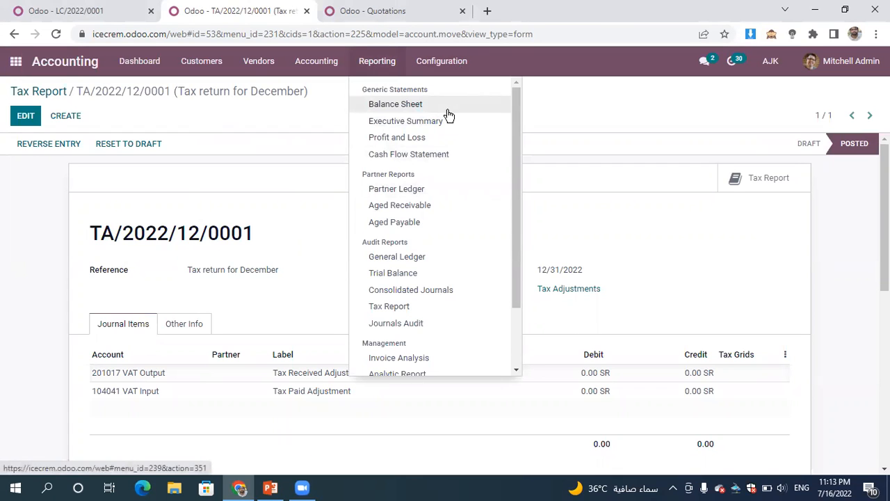
pyautogui.click(395, 104)
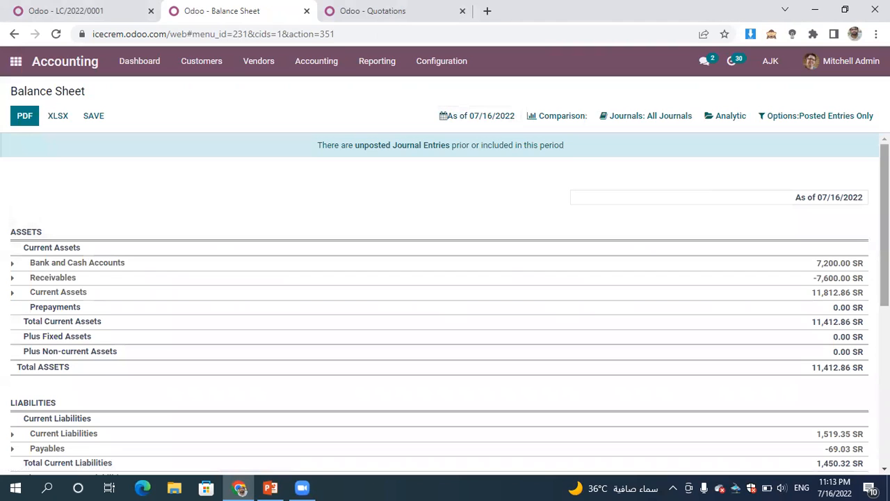
pyautogui.moveTo(884, 209); pyautogui.dragTo(859, 208)
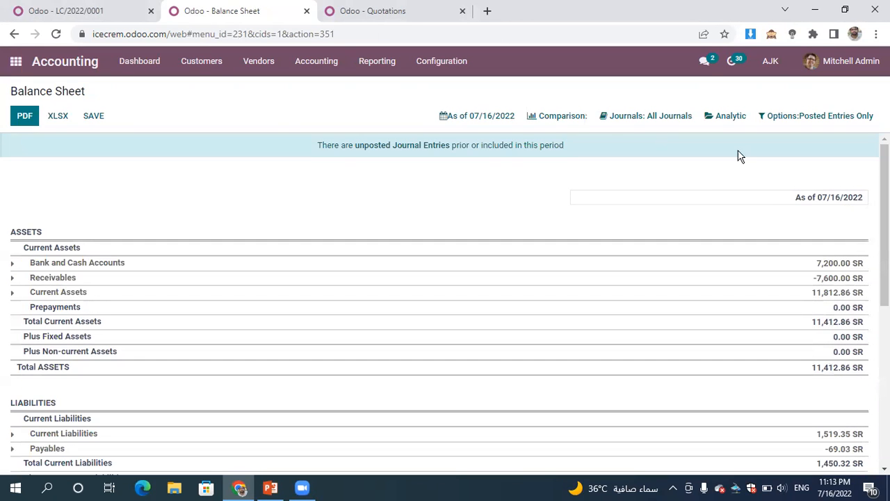
pyautogui.click(537, 122)
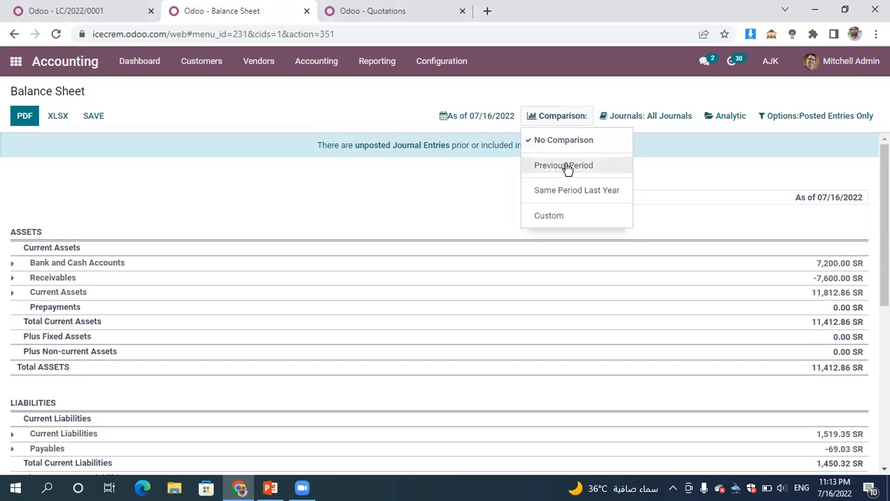
pyautogui.click(567, 167)
pyautogui.click(555, 235)
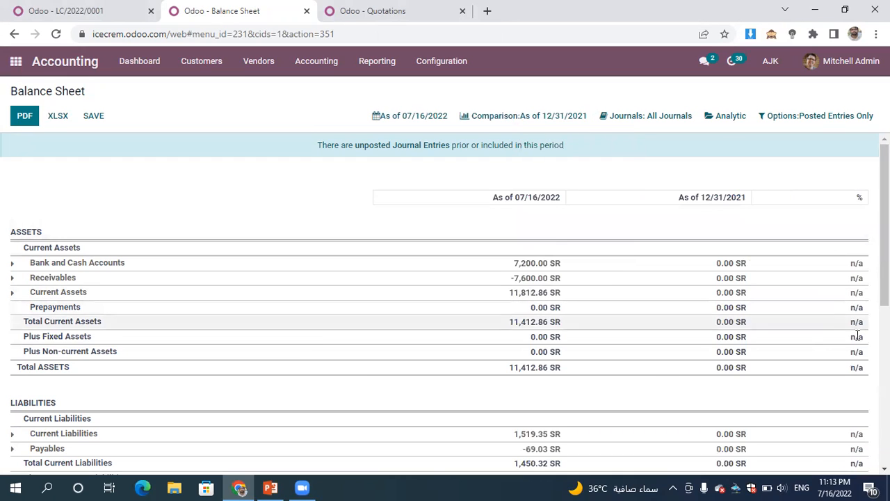
# - Open the Executive Summary report and review its profitability, balance sheet, performance and position figures
pyautogui.click(378, 61)
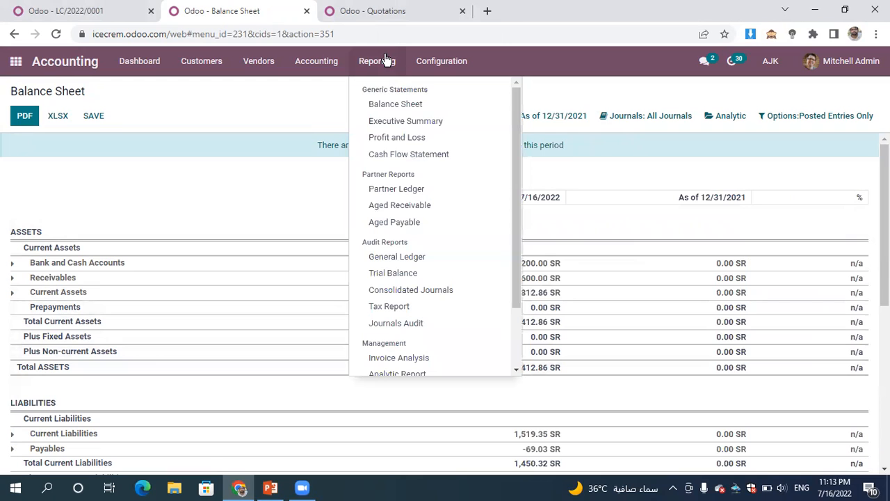
pyautogui.click(422, 125)
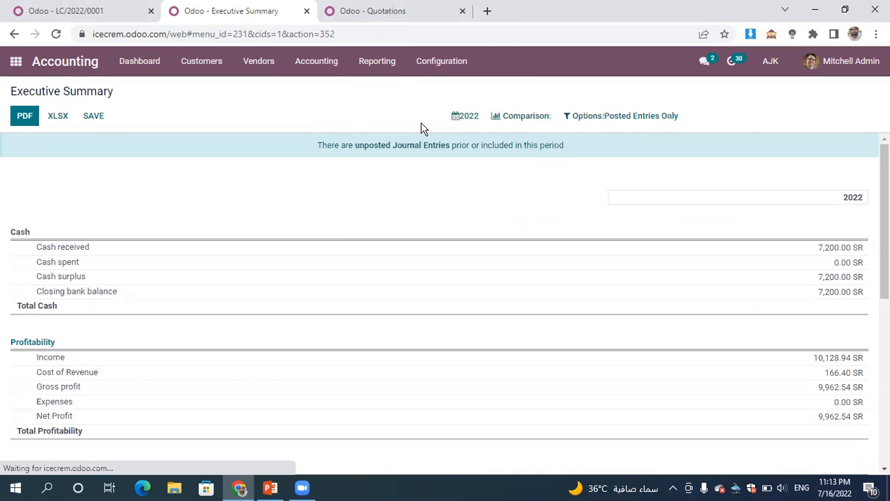
pyautogui.scroll(-5, 445, 299)
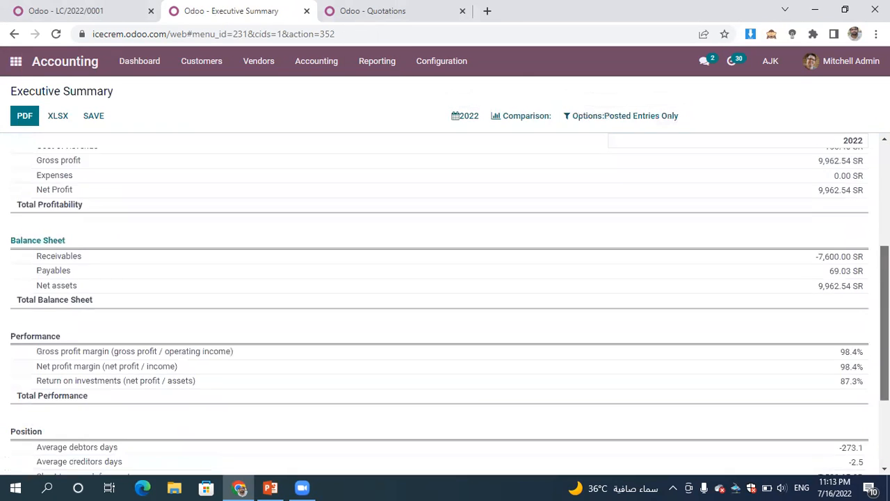
pyautogui.scroll(-1, 445, 299)
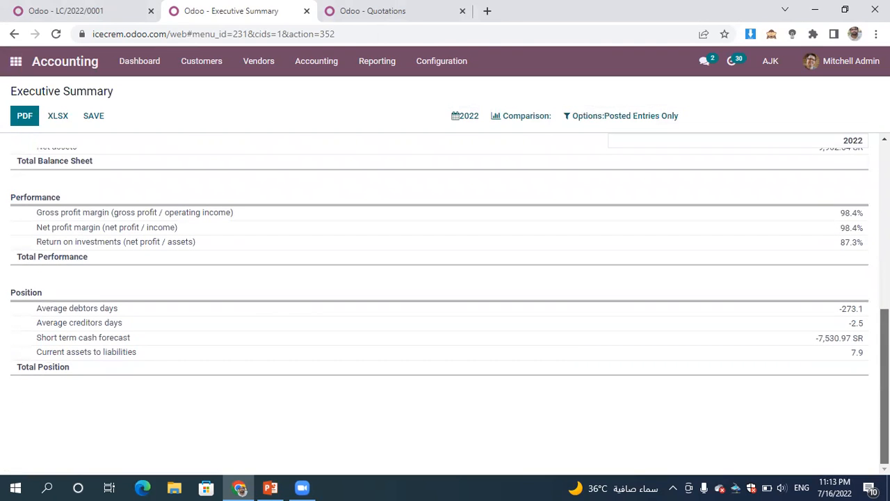
# - Open the Profit and Loss report, unfold all its lines and review the income and expense accounts
pyautogui.scroll(7, 860, 368)
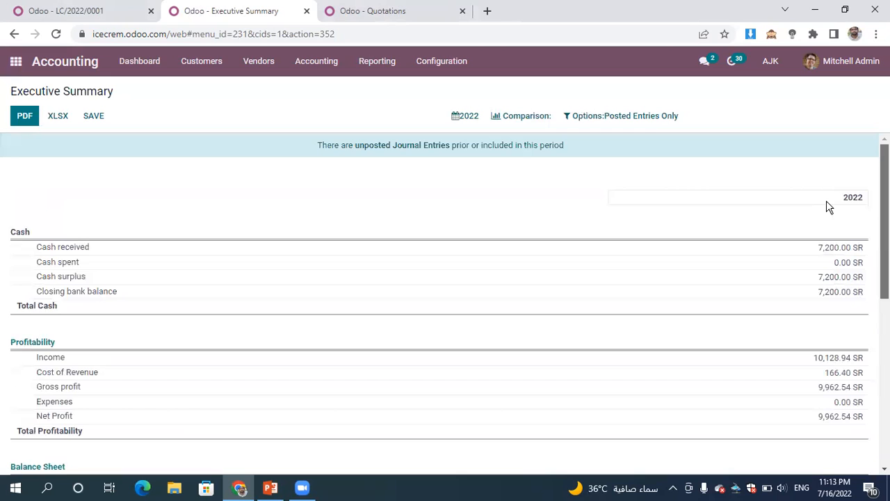
pyautogui.click(375, 61)
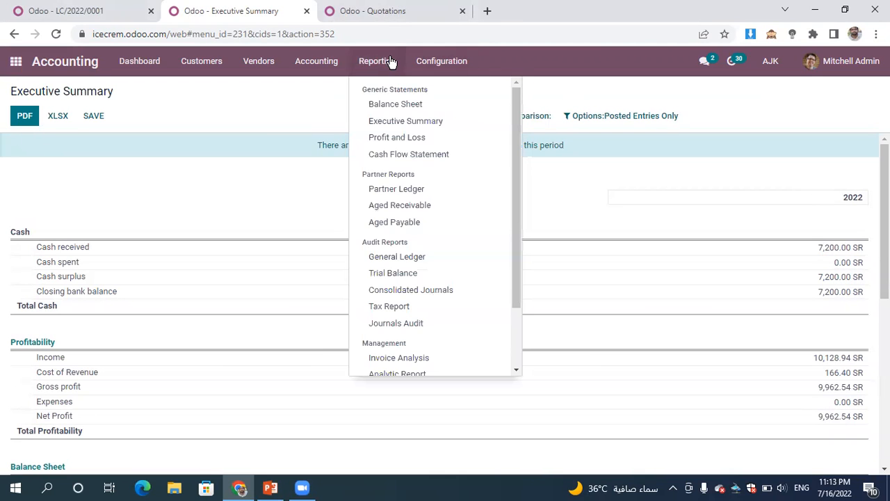
pyautogui.click(432, 138)
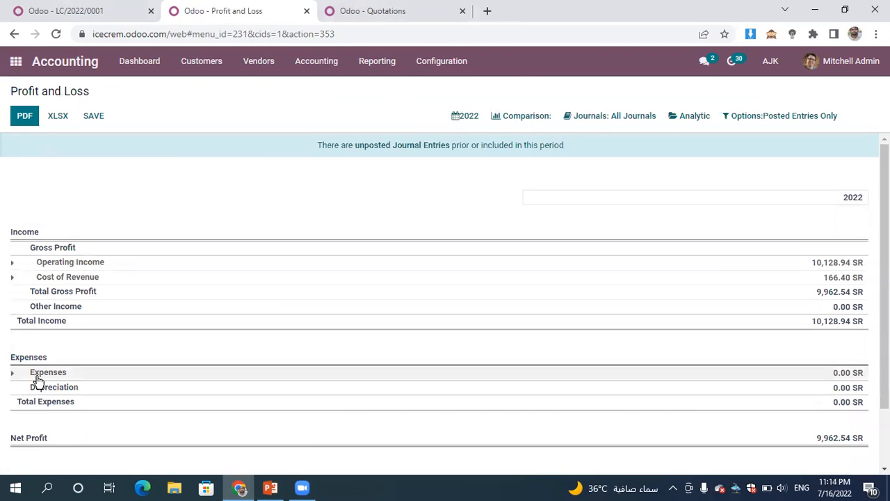
pyautogui.click(742, 125)
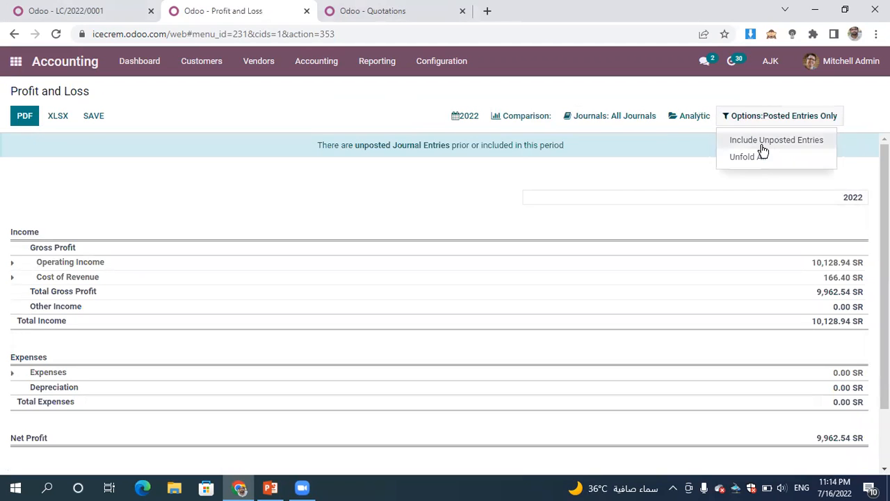
pyautogui.click(758, 166)
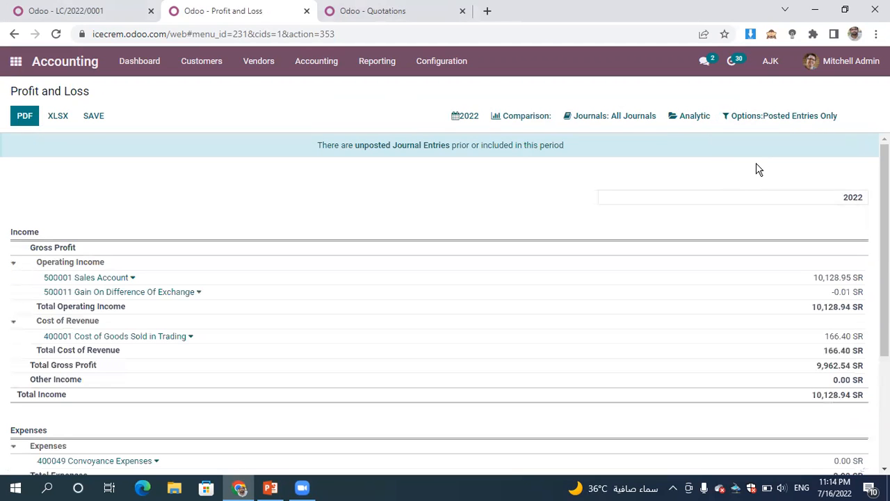
pyautogui.scroll(-3, 759, 170)
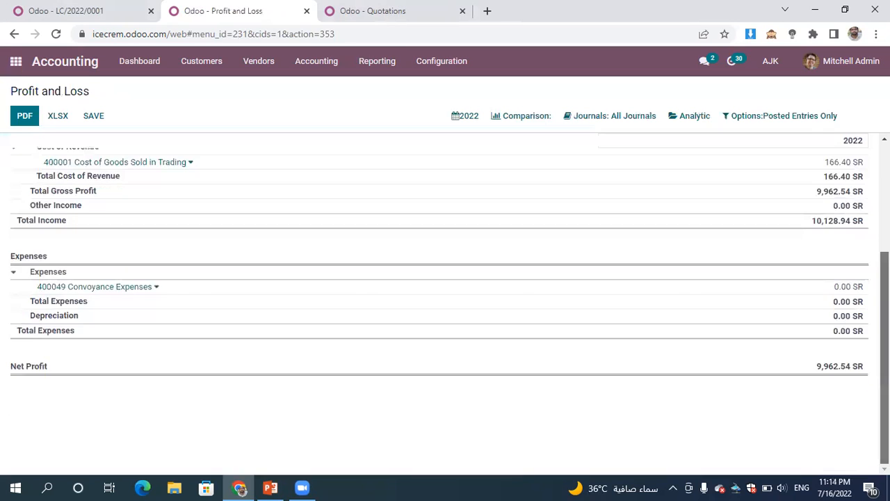
pyautogui.scroll(3, 871, 167)
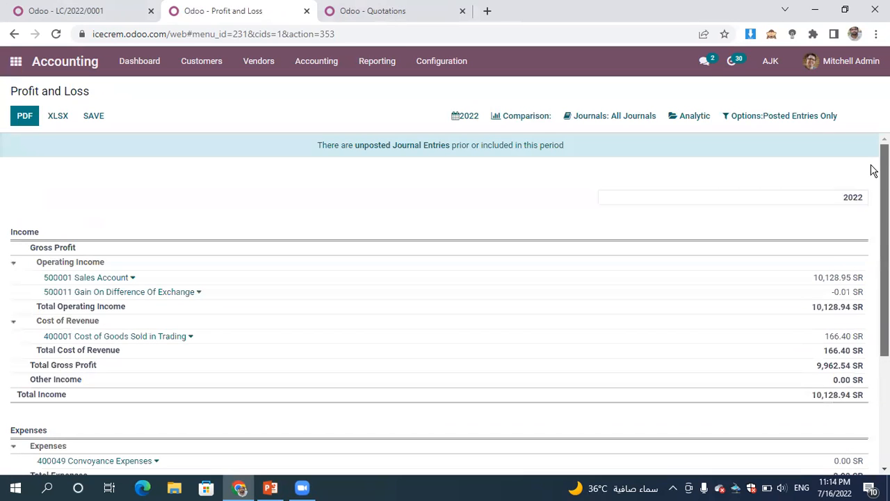
# - Add a comparison with 1 previous period to the Profit and Loss report
pyautogui.click(518, 118)
pyautogui.click(518, 167)
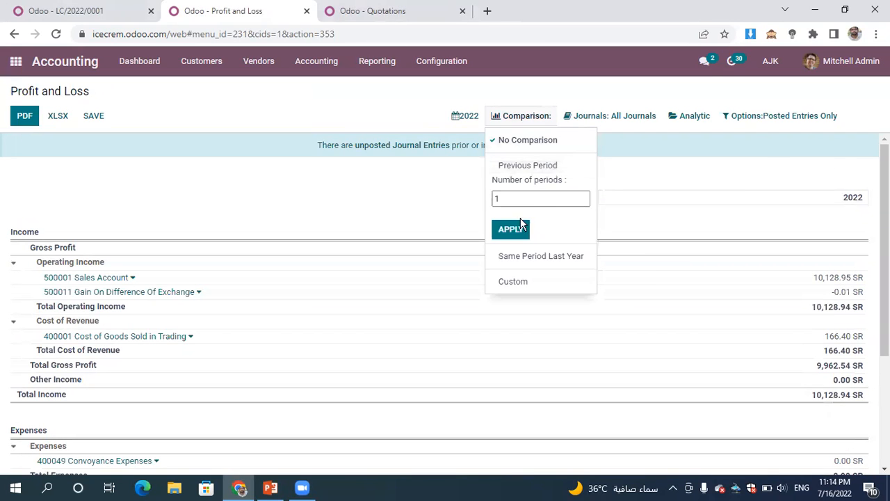
pyautogui.click(512, 233)
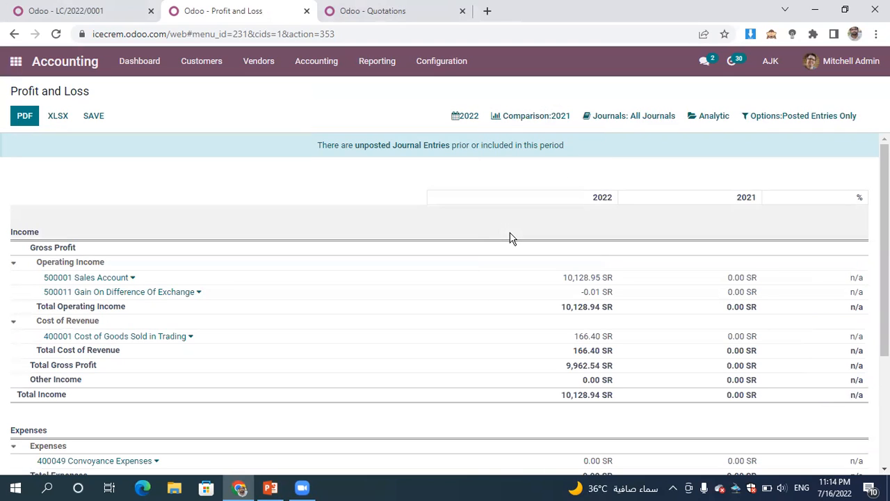
# - Open the Cash Flow Statement, unfold all its lines and review the cash in, cash out and closing balance accounts
pyautogui.click(380, 67)
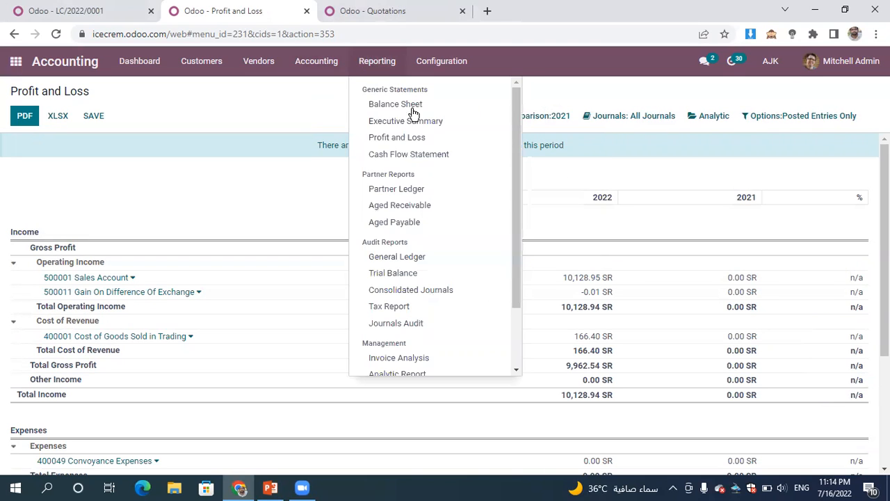
pyautogui.click(393, 154)
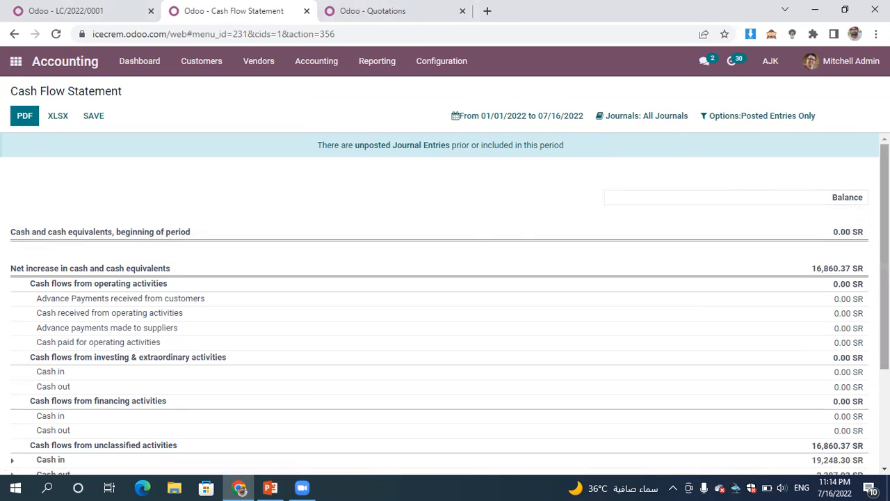
pyautogui.scroll(-2, 884, 208)
pyautogui.scroll(1, 843, 306)
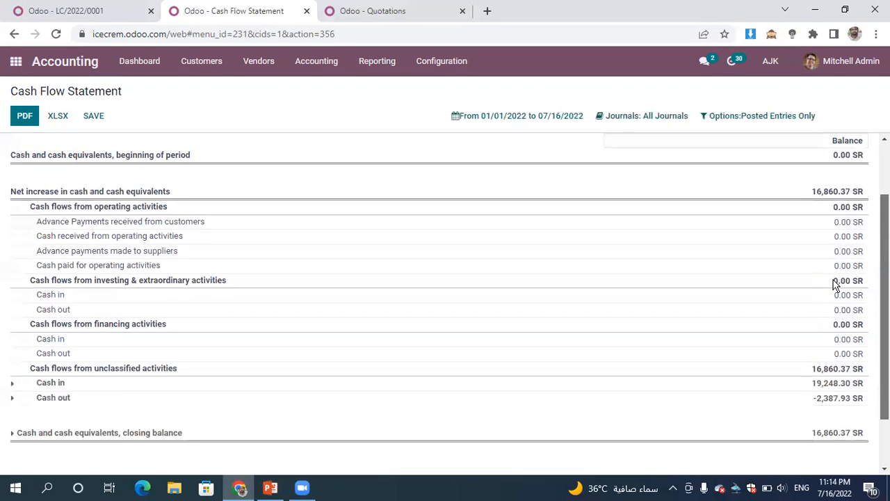
pyautogui.click(729, 119)
pyautogui.click(737, 165)
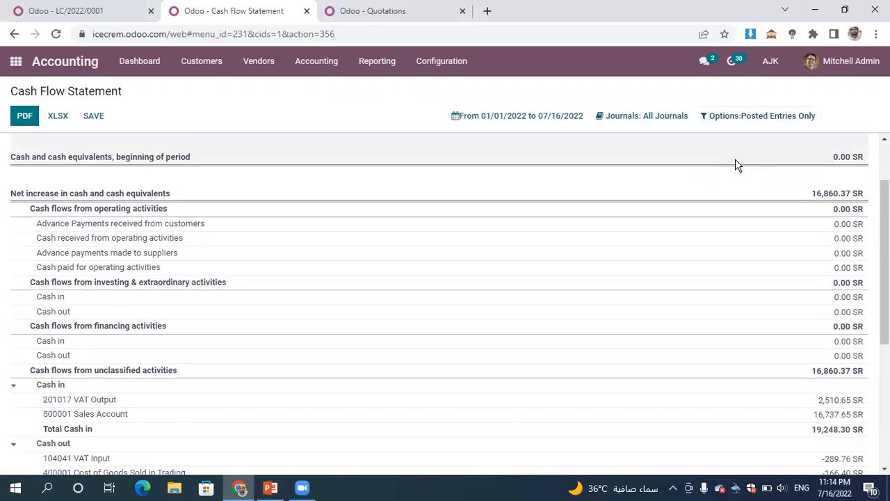
pyautogui.moveTo(885, 217); pyautogui.dragTo(805, 145)
pyautogui.scroll(-5, 863, 268)
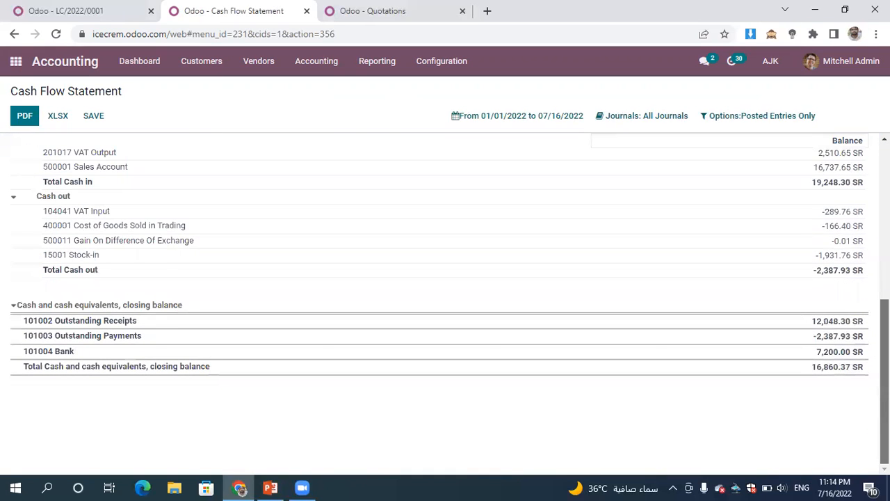
# - Look through the available partner, audit and management reports, and return to the overview of all apps
pyautogui.click(389, 67)
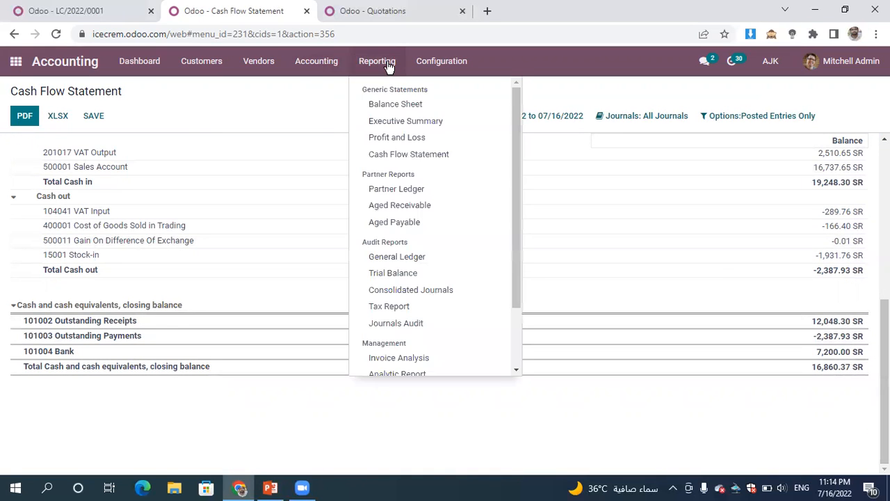
pyautogui.moveTo(516, 173); pyautogui.dragTo(564, 272)
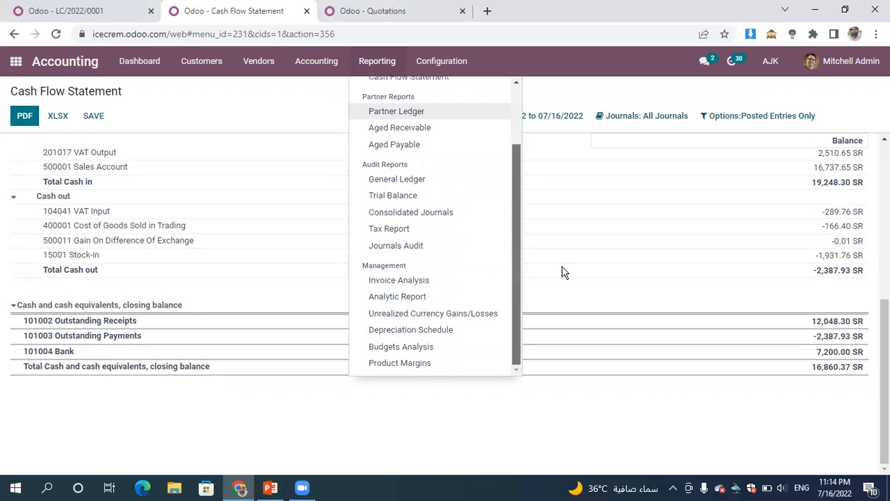
pyautogui.moveTo(564, 271); pyautogui.dragTo(478, 89)
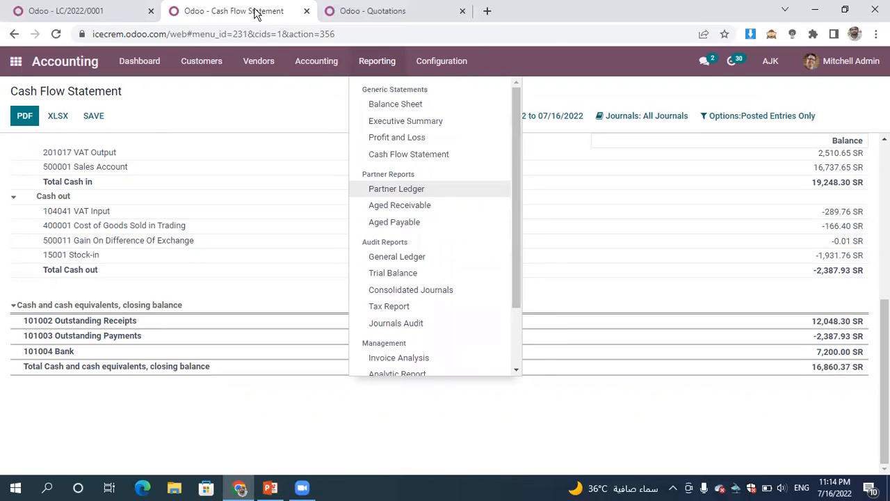
pyautogui.click(15, 61)
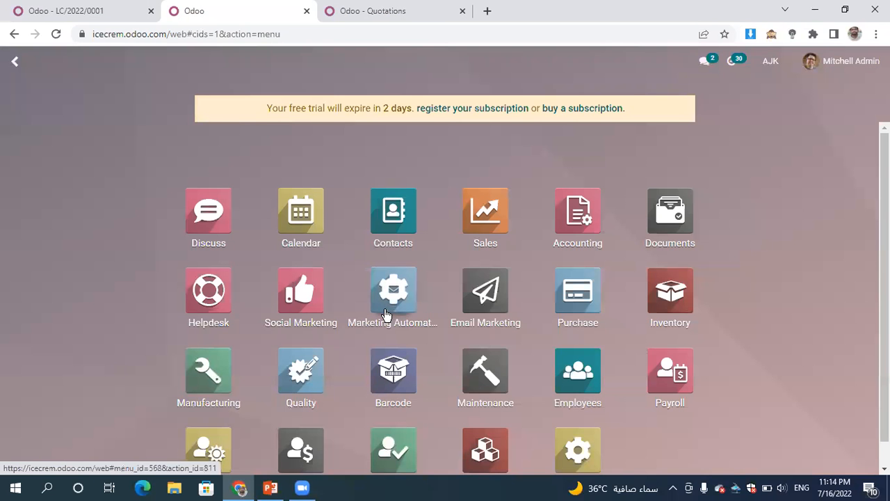